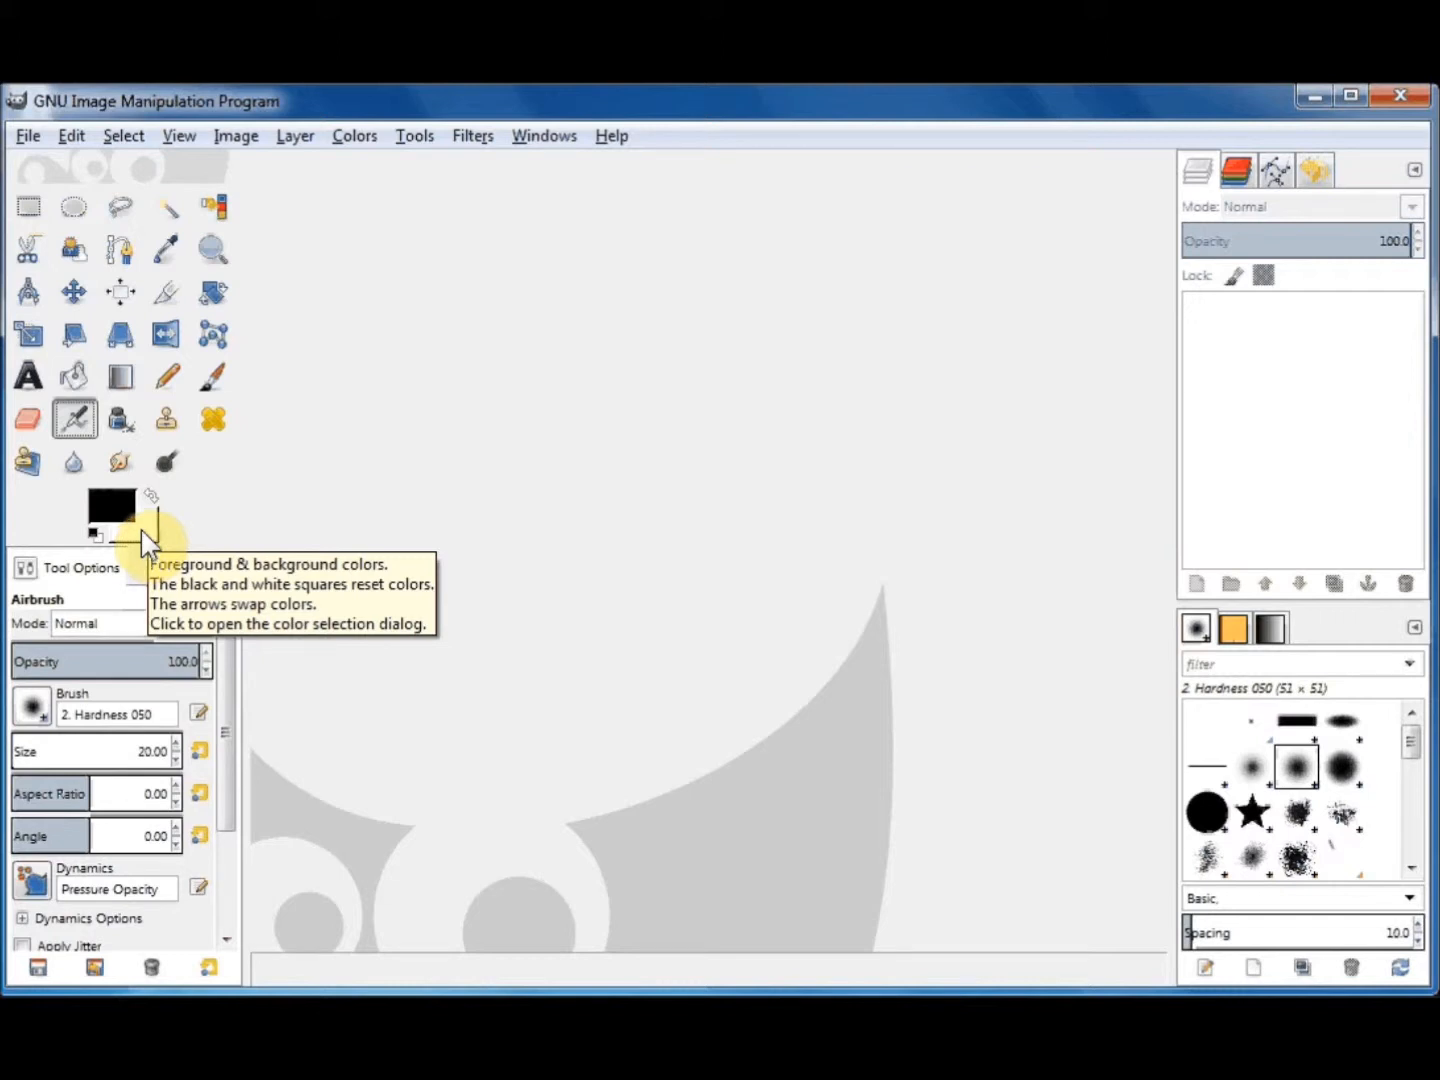
Create a new 640 × 400 px image and paint a slanted black stroke about 100 px long with the Paintbrush.
click(28, 134)
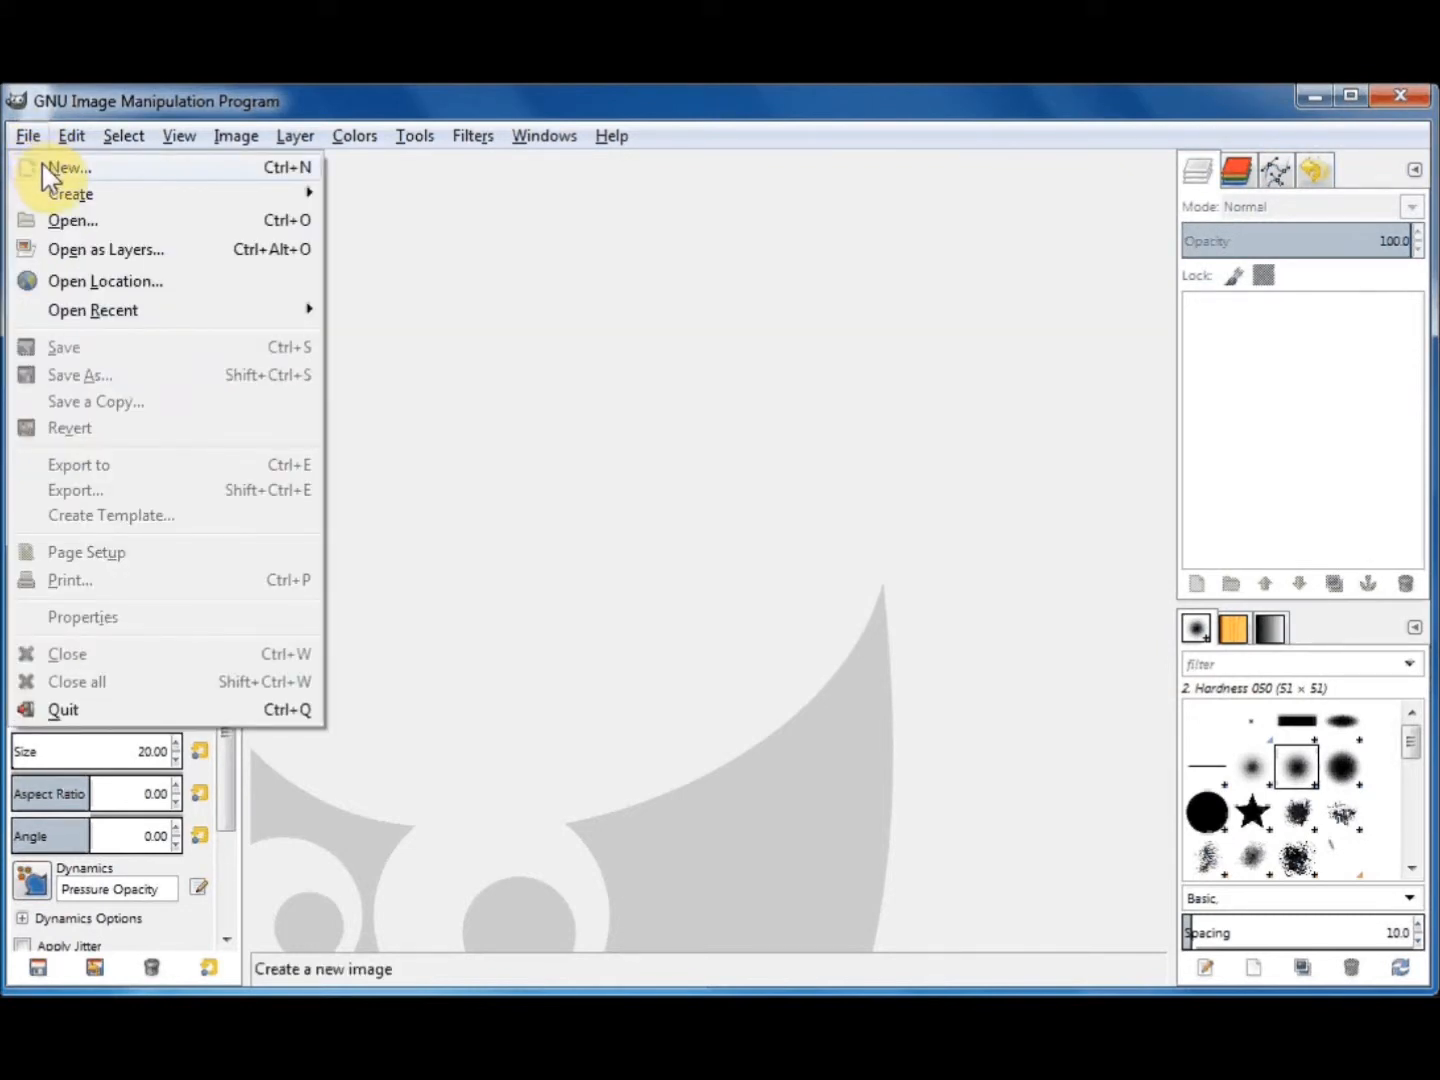
click(45, 172)
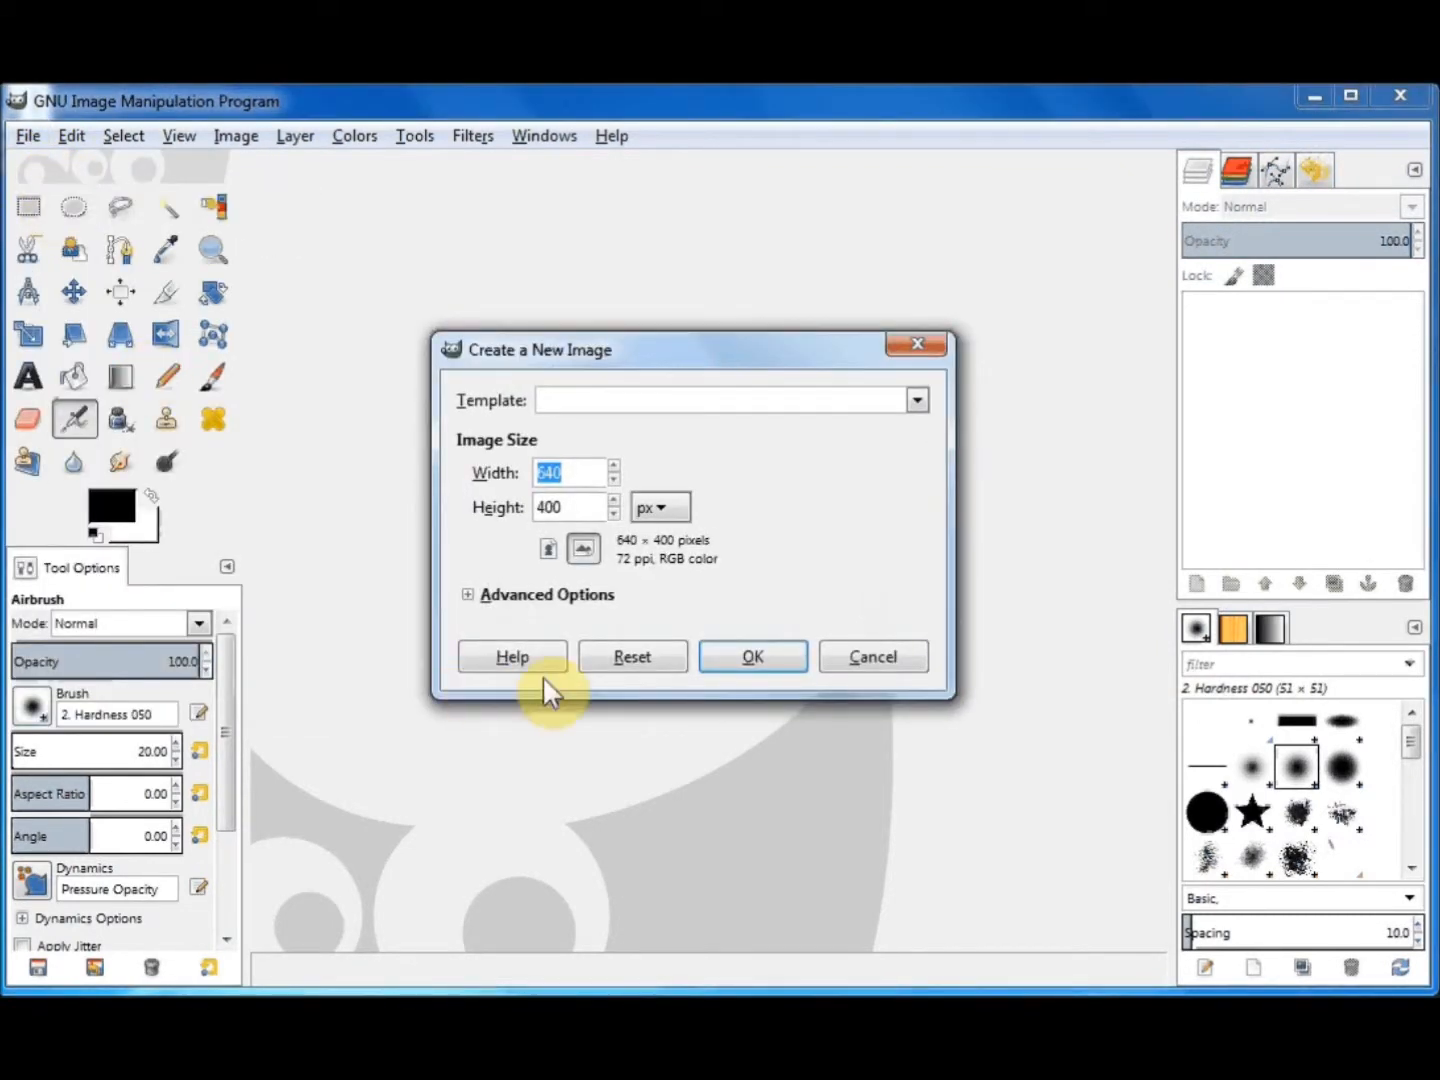
click(753, 657)
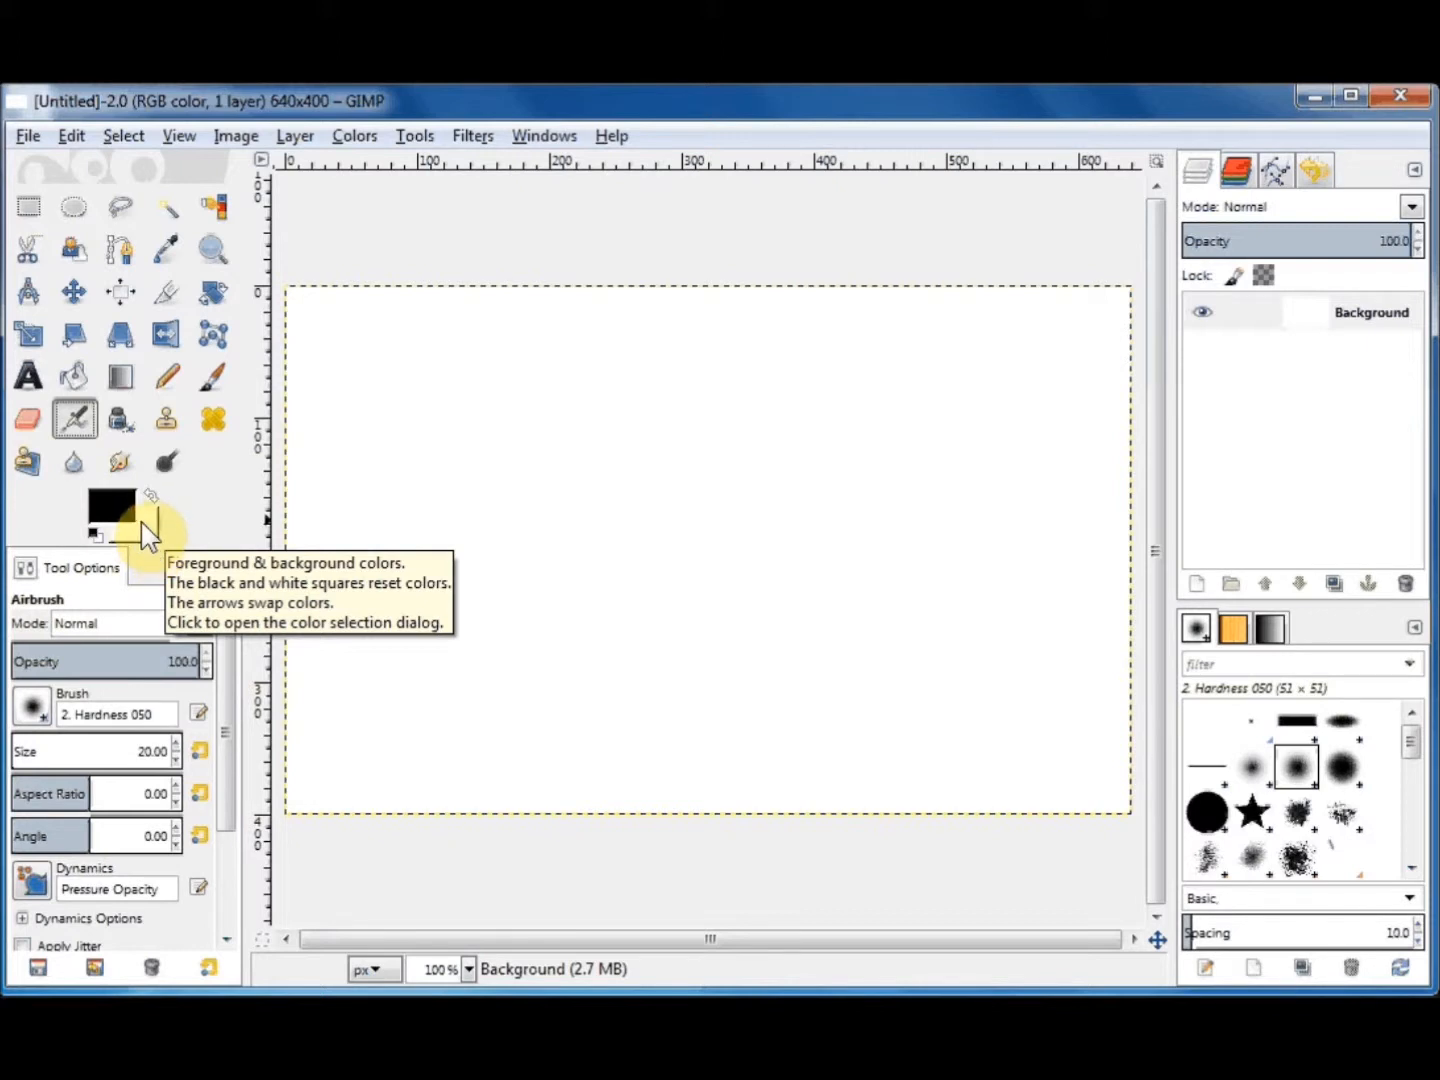
click(216, 386)
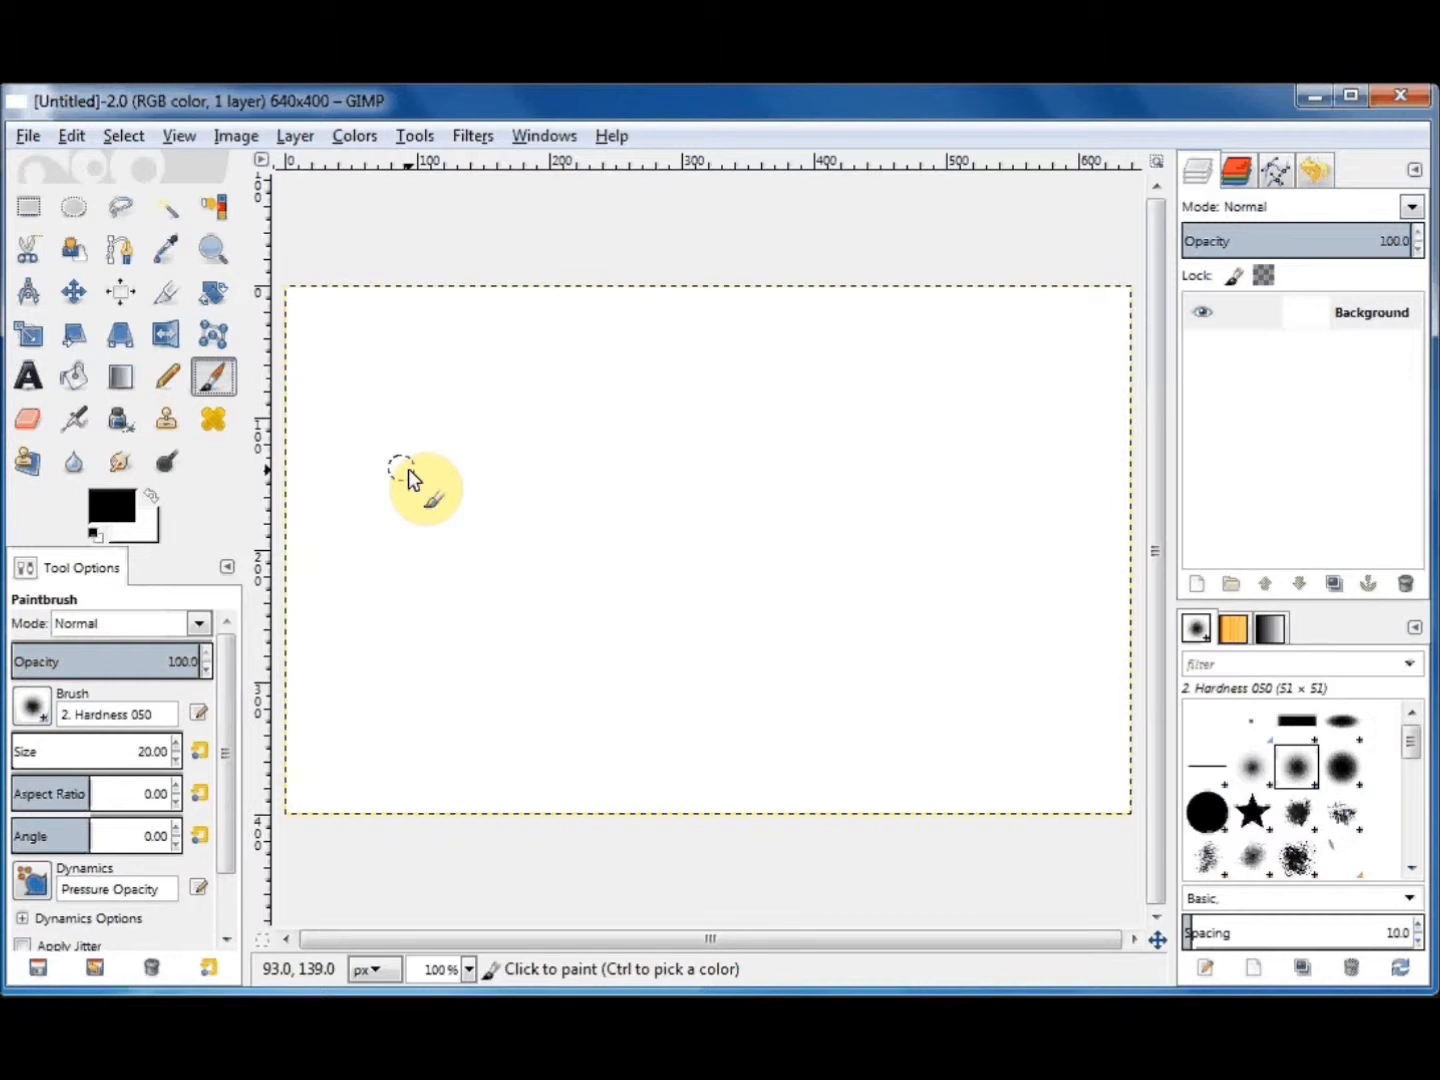
drag(408, 471, 540, 511)
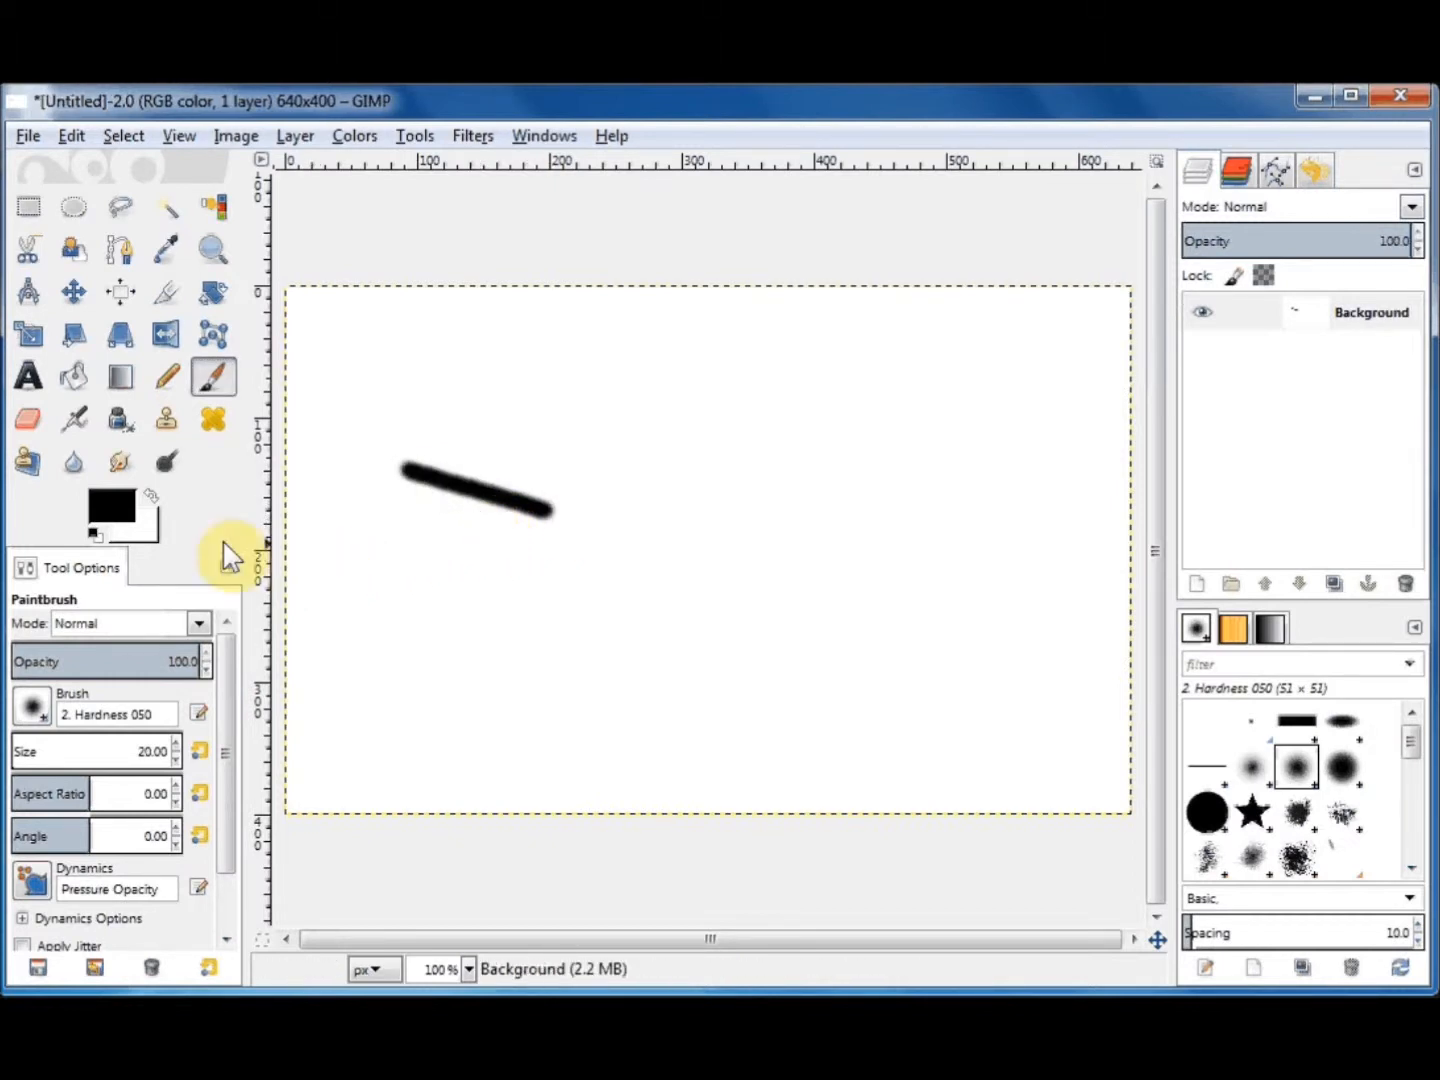
Set the foreground color to cyan 2ad4ce and paint a parallel stroke below the black one.
click(112, 510)
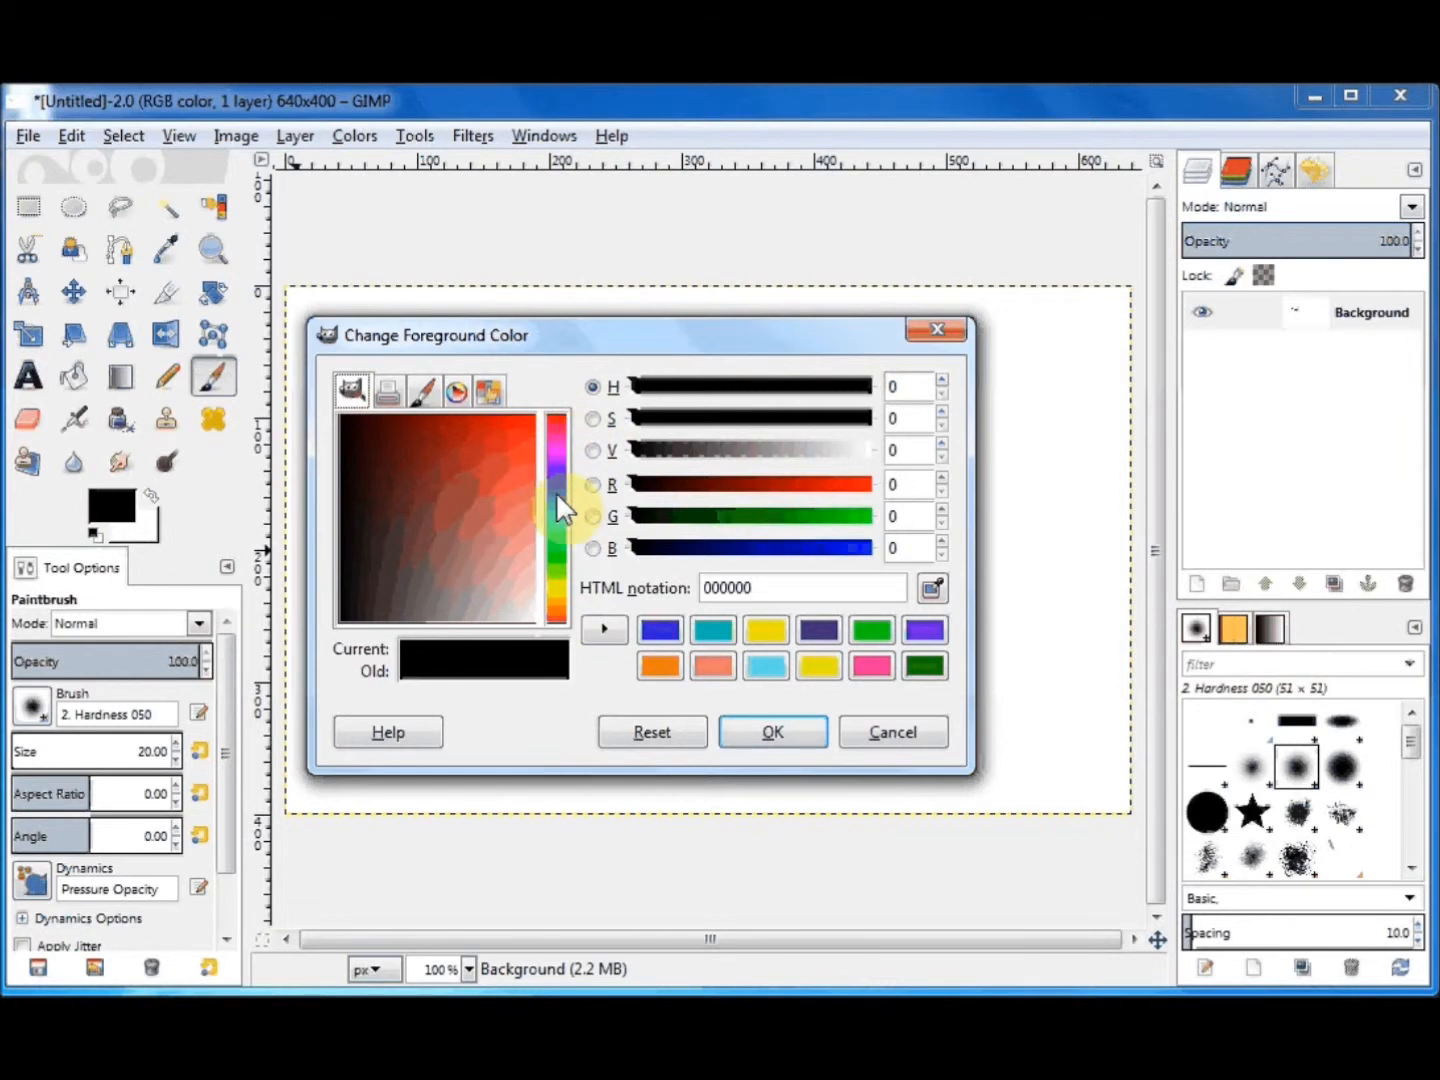
click(554, 517)
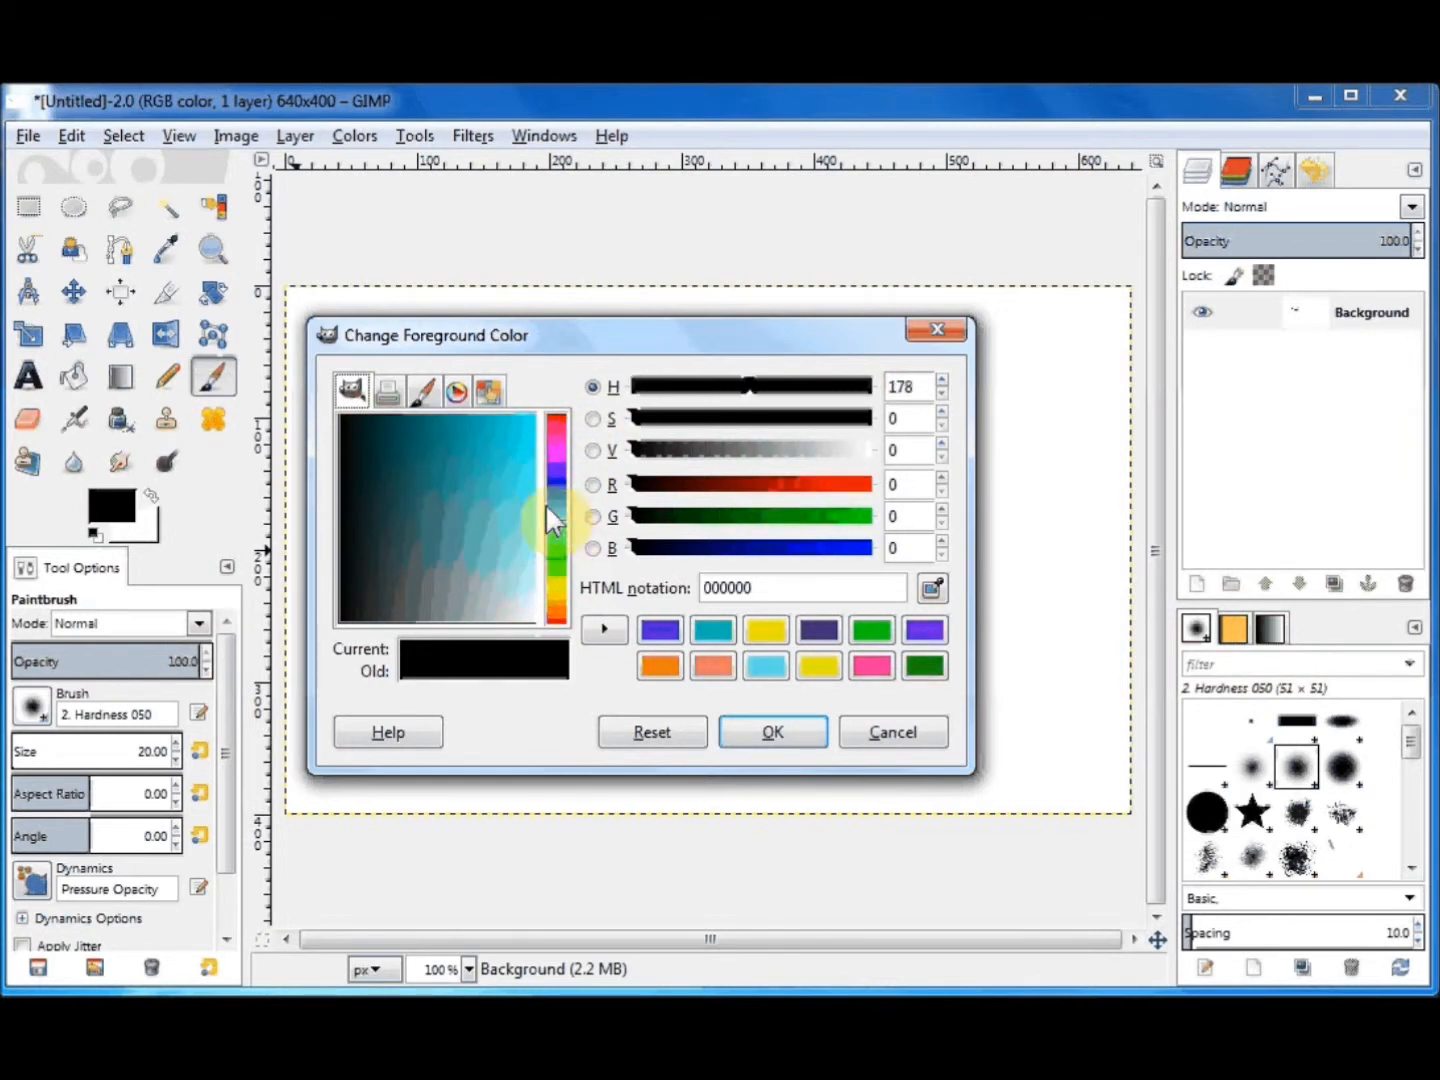
click(501, 454)
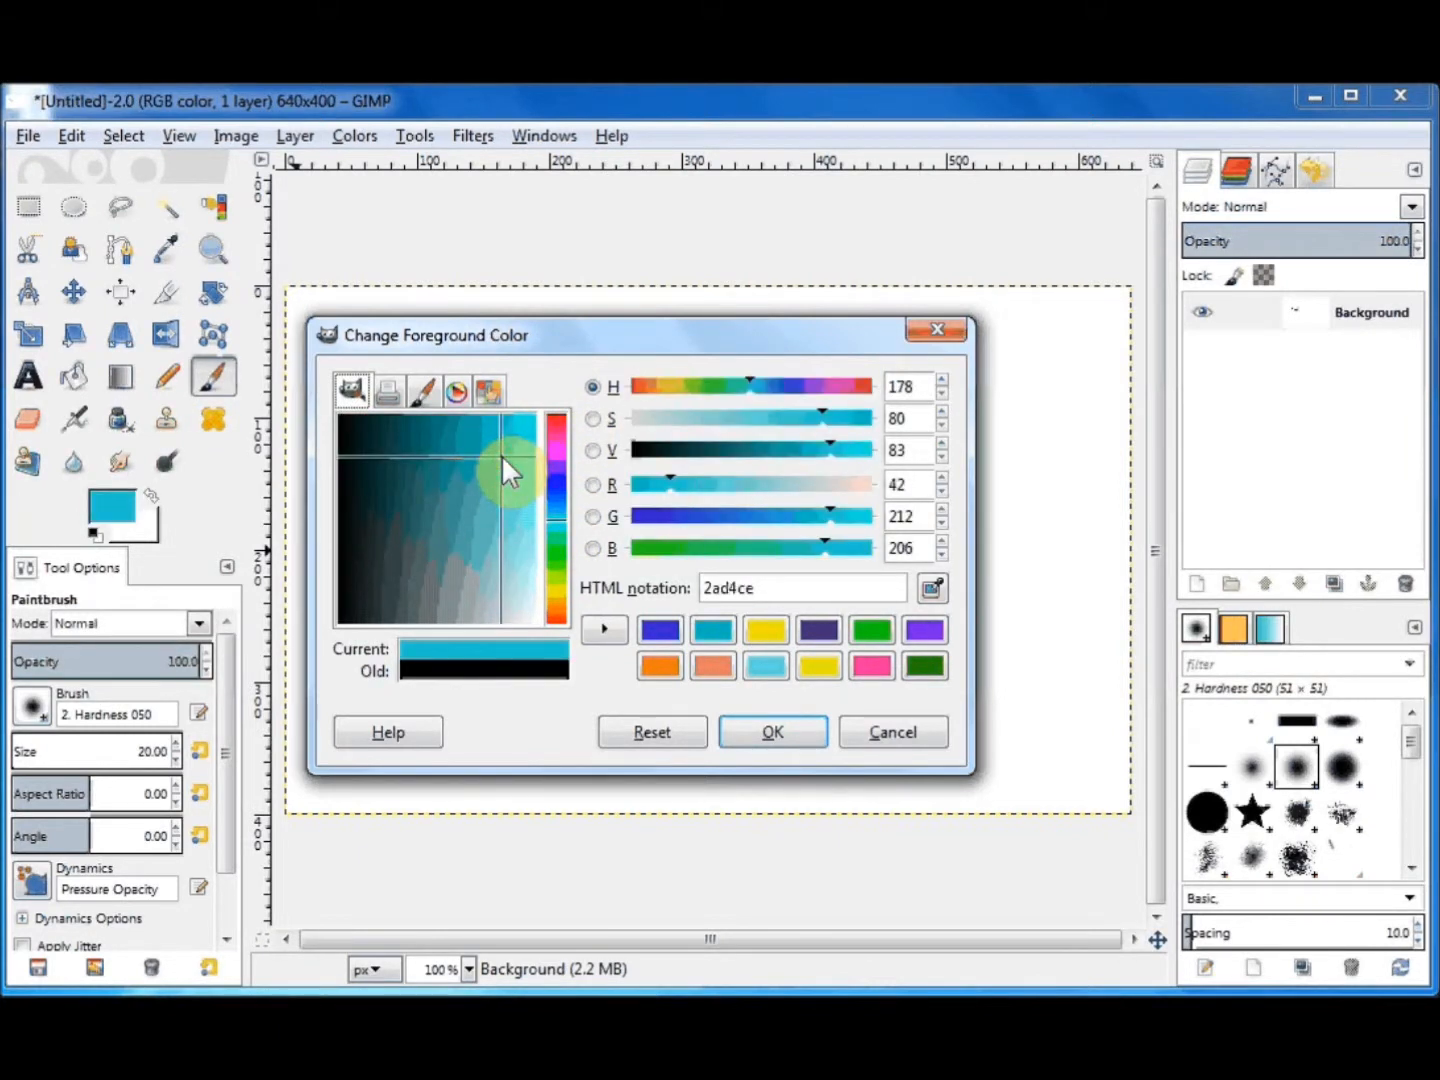
click(781, 735)
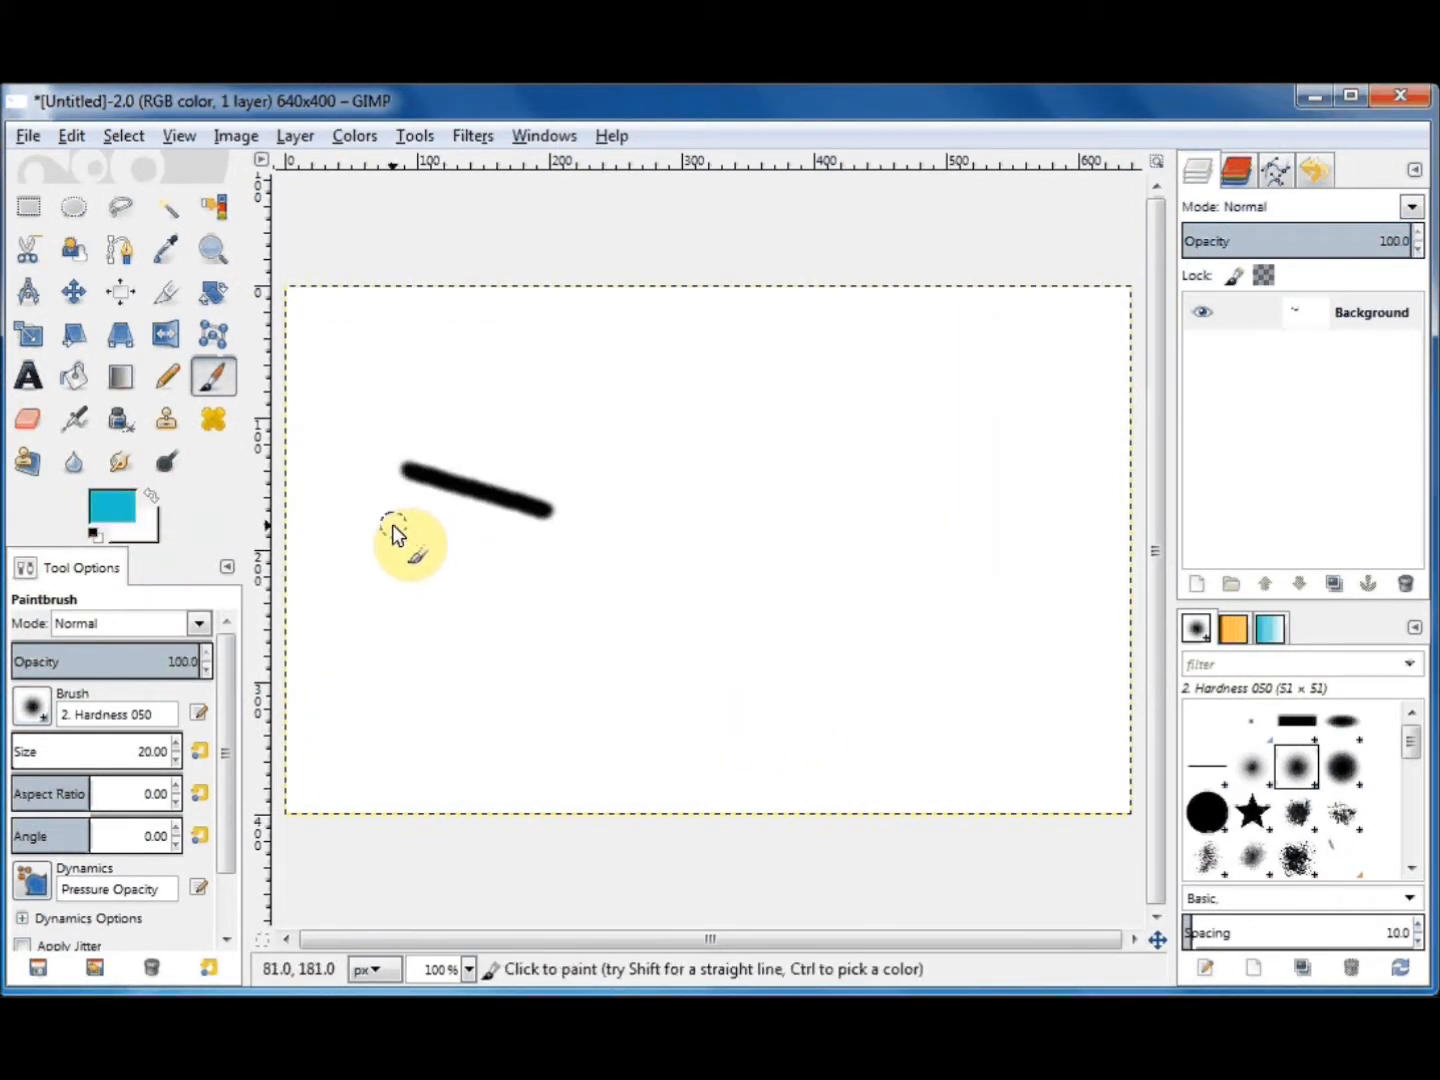
mouse_move(391, 524)
mouse_down()
mouse_move(458, 560)
mouse_move(527, 570)
mouse_up()
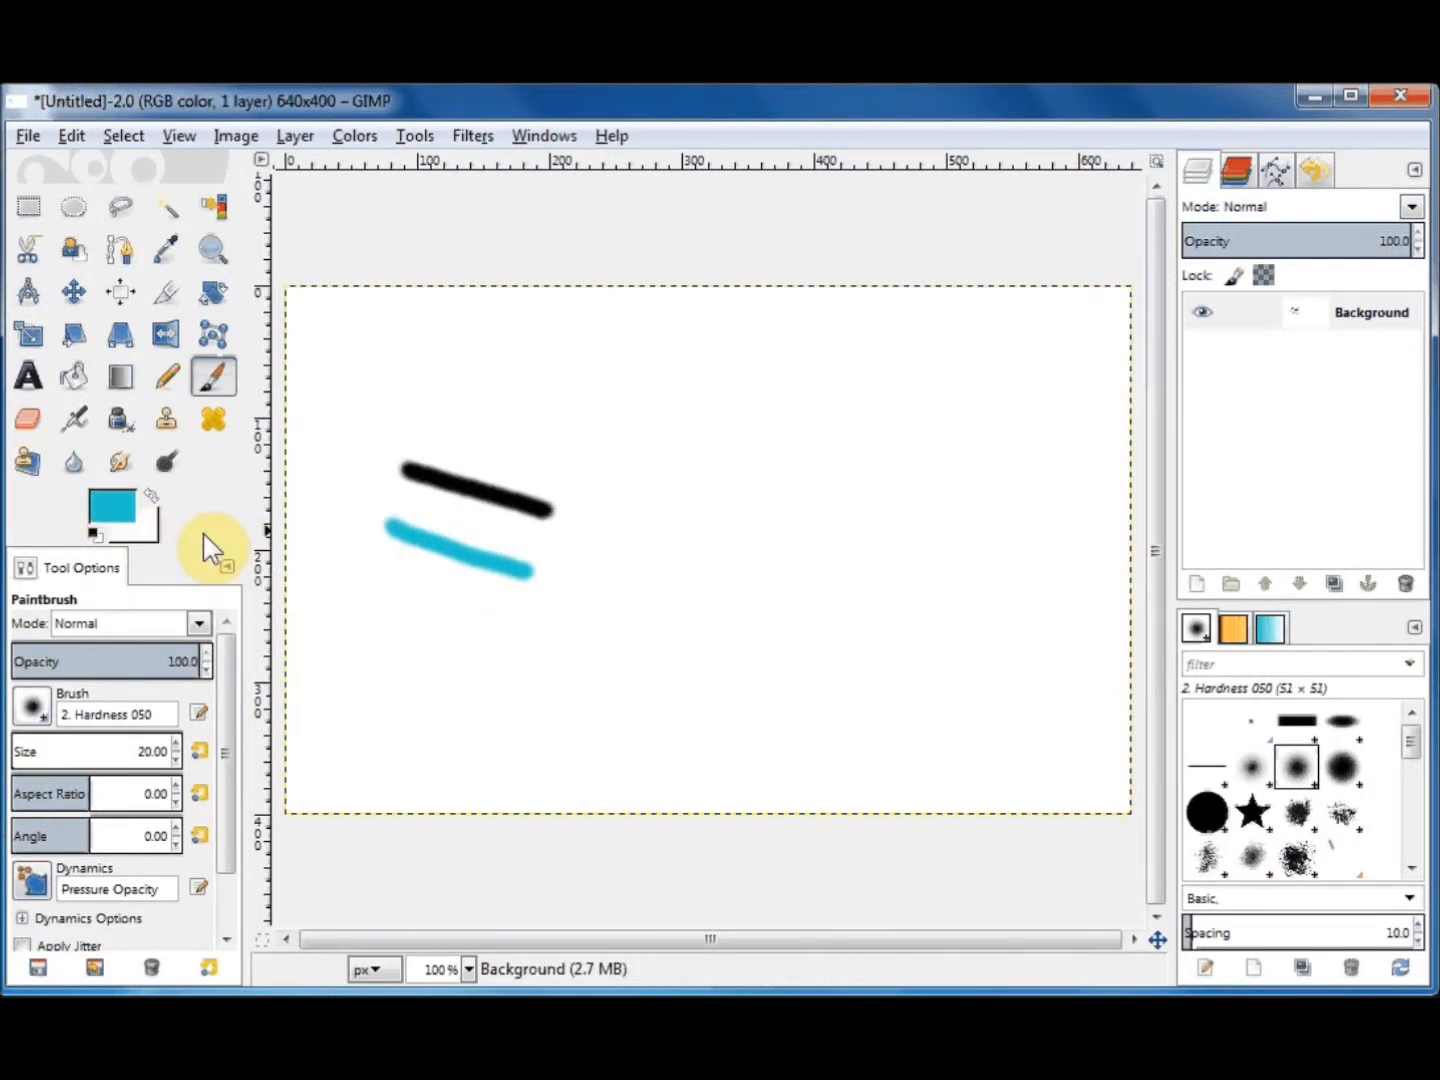
Set the background color to magenta c10d8c.
click(144, 530)
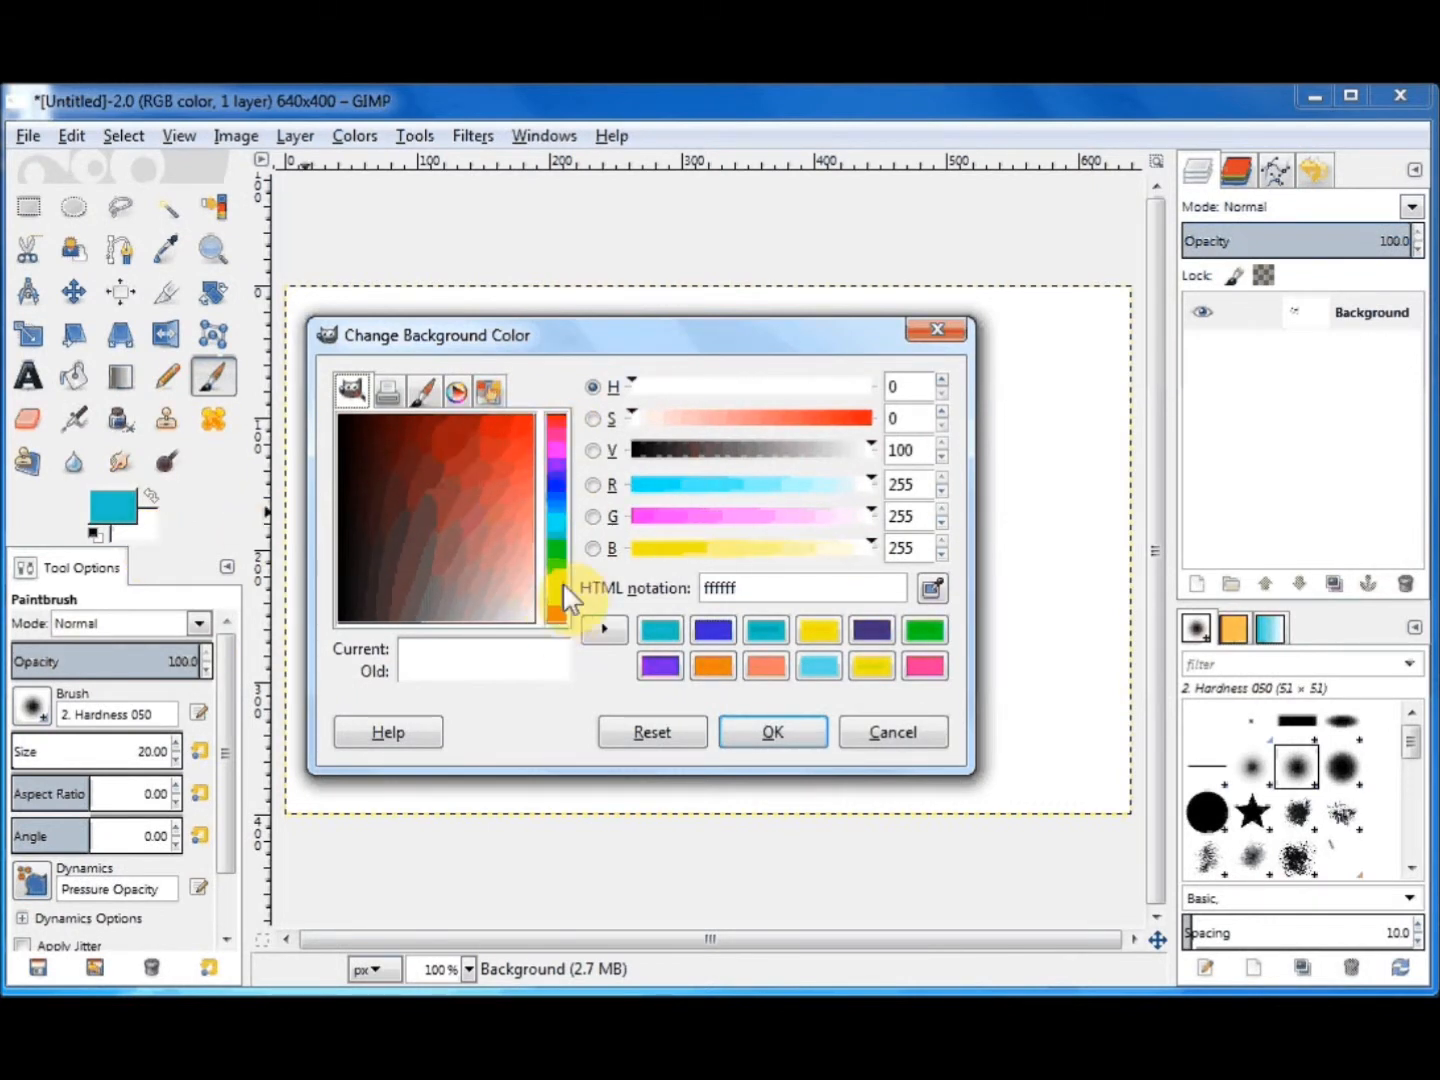
click(555, 437)
click(488, 432)
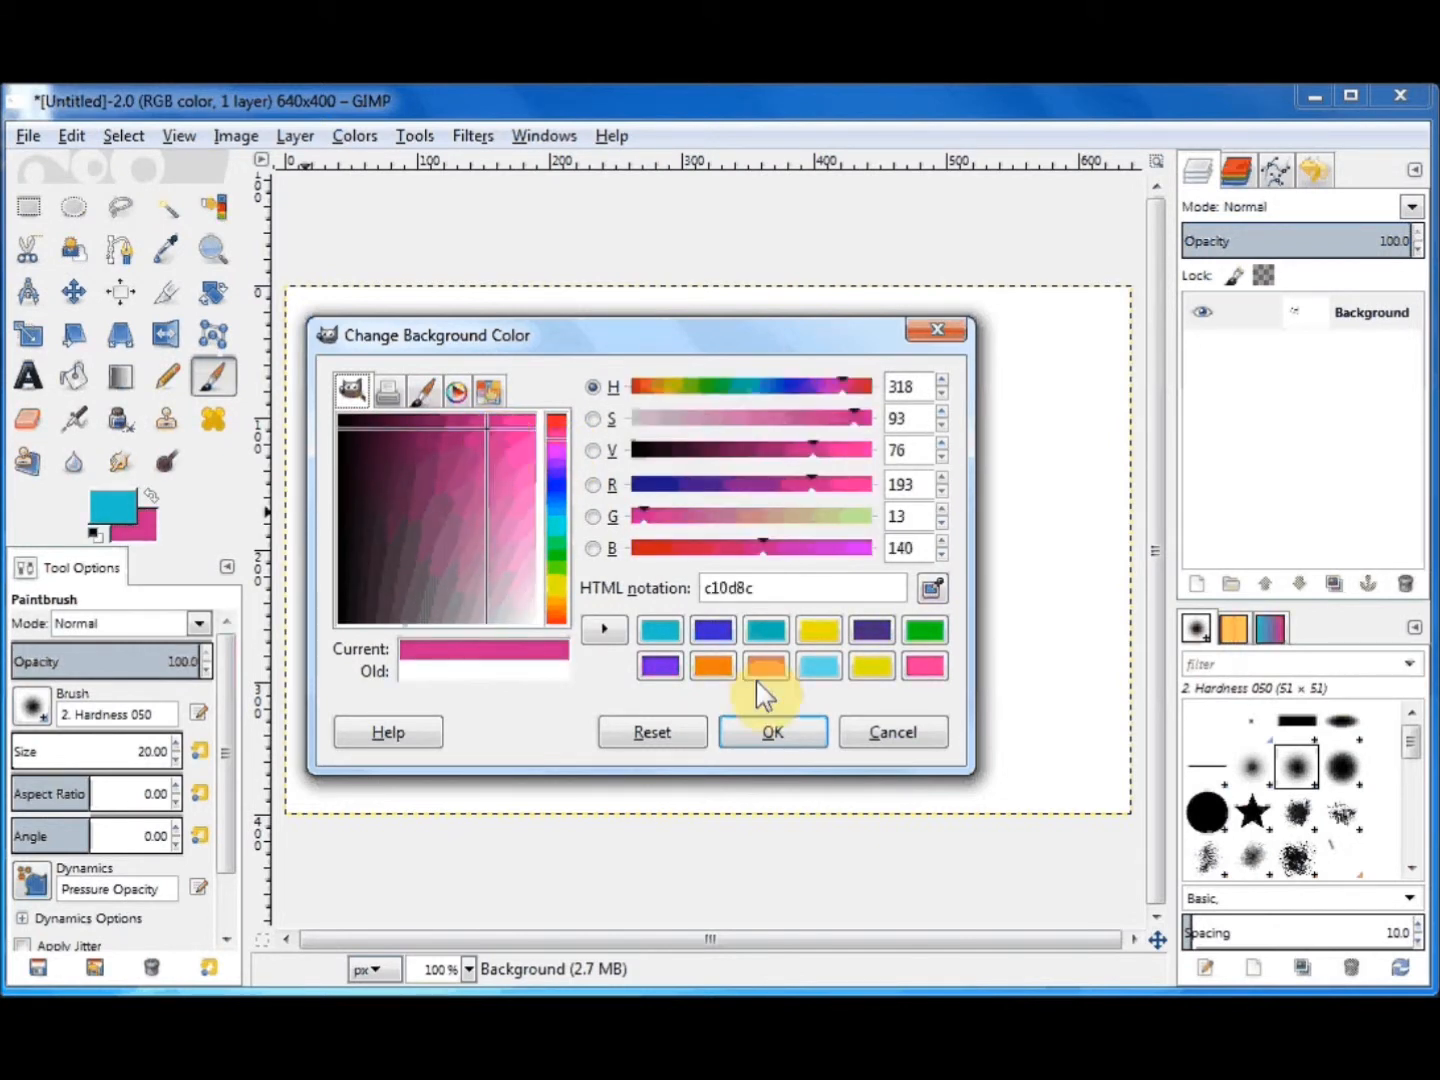
click(772, 734)
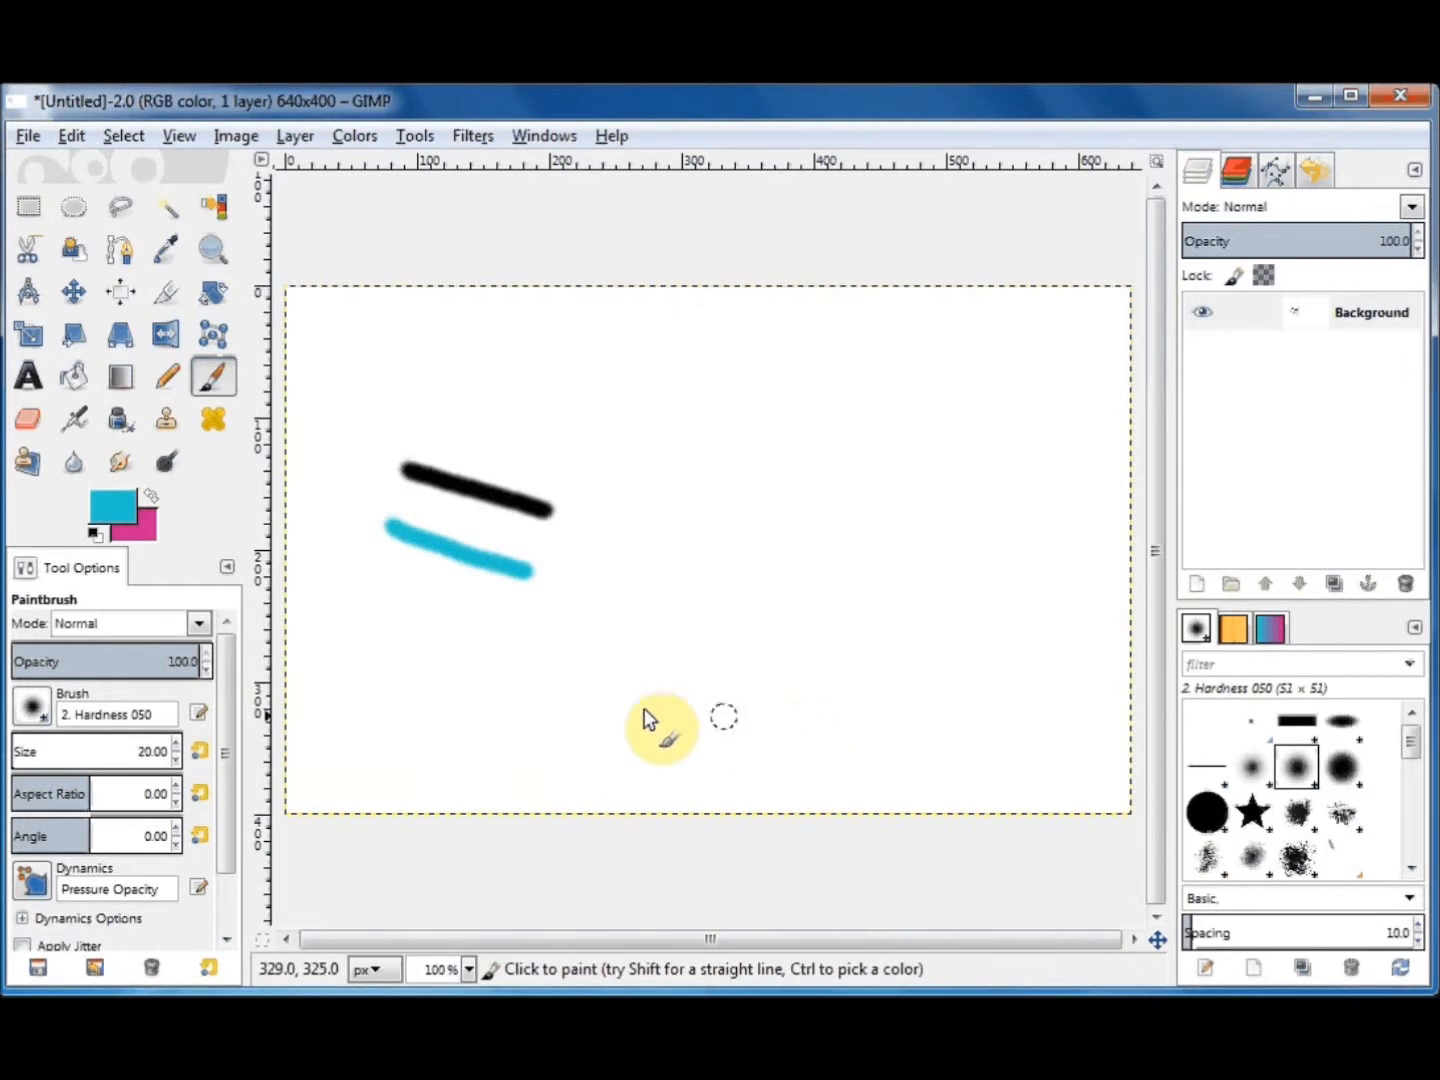
Paint a magenta stroke below the cyan one using swapped colors, and a black stroke beside it using the reset default colors.
click(151, 495)
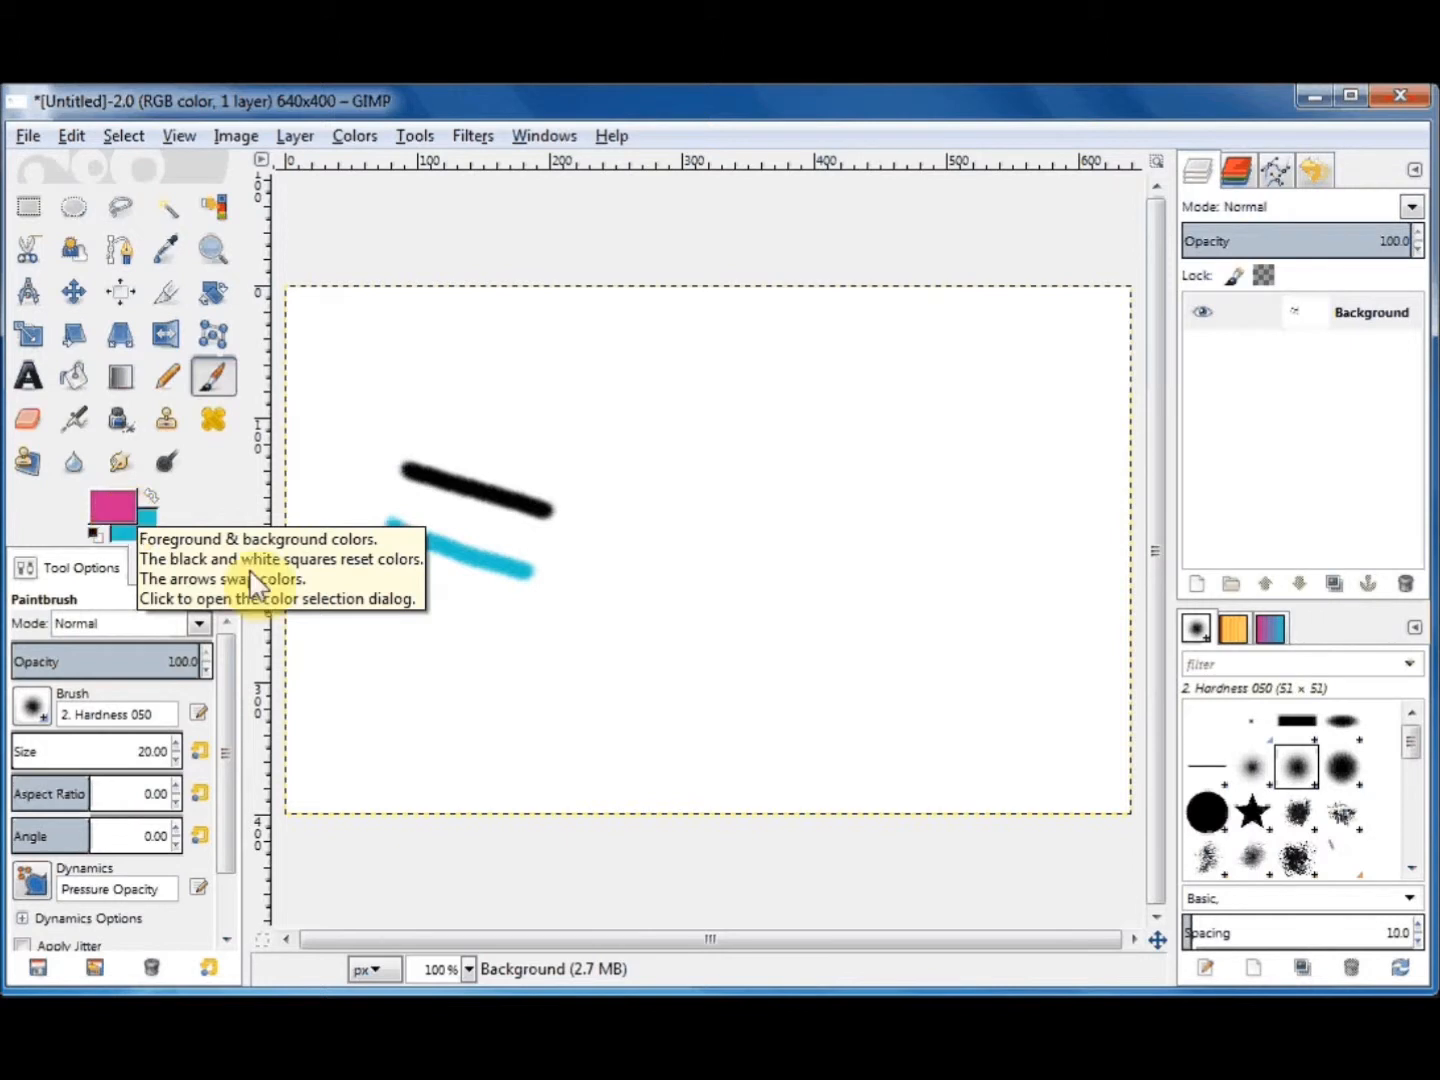
drag(373, 590, 509, 635)
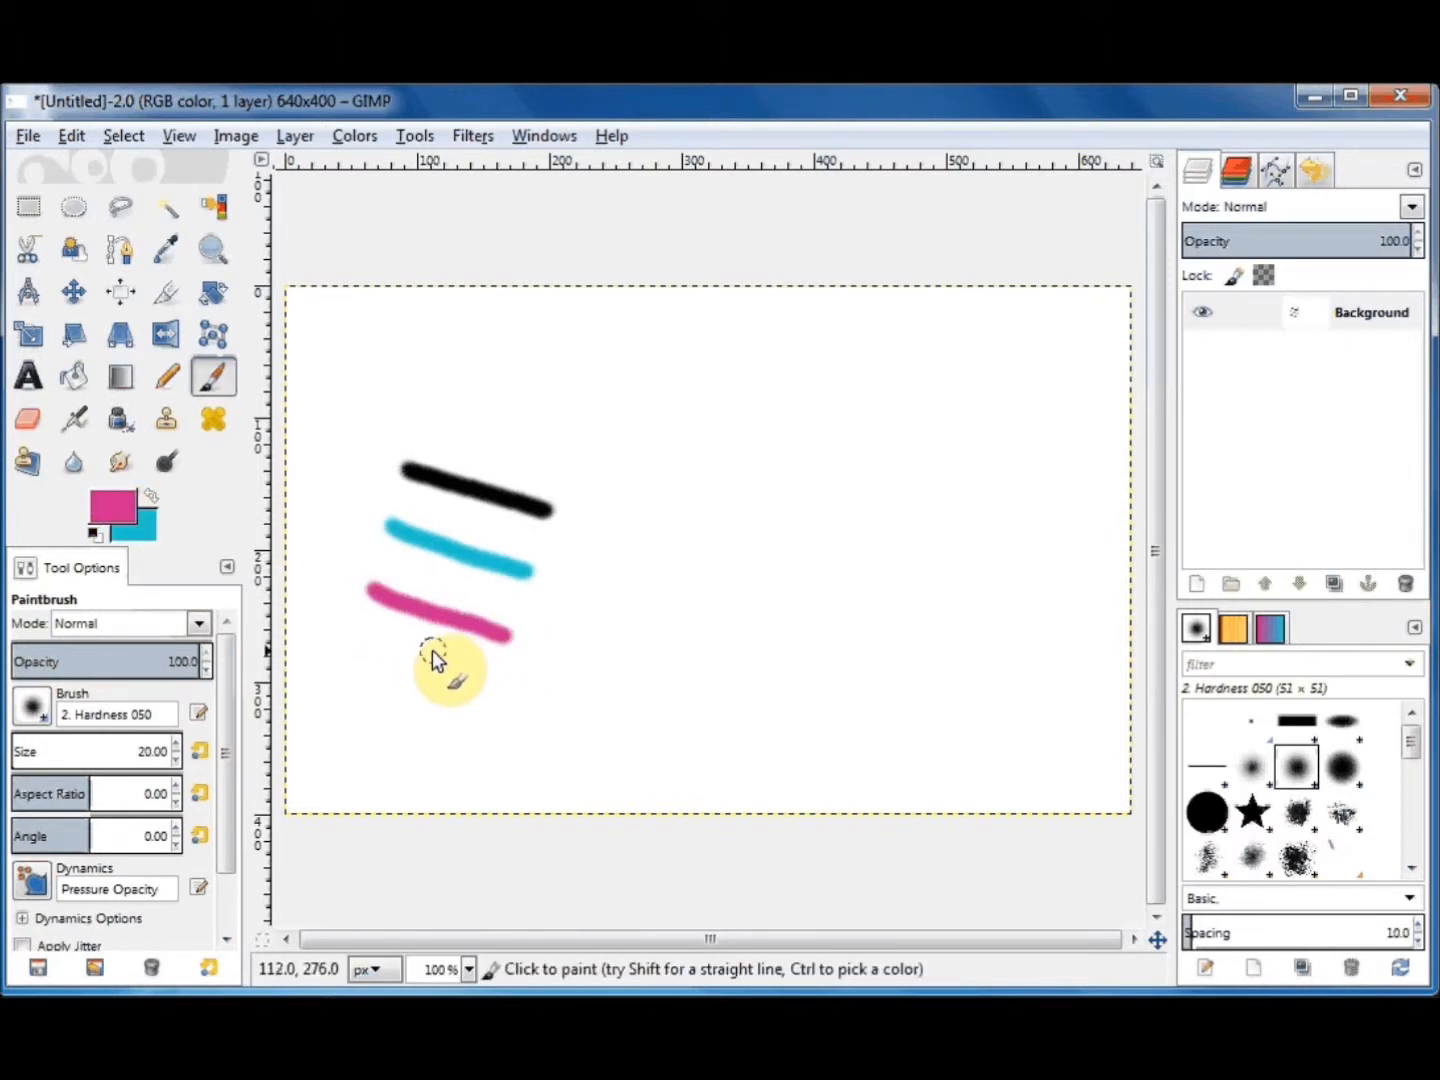
click(96, 534)
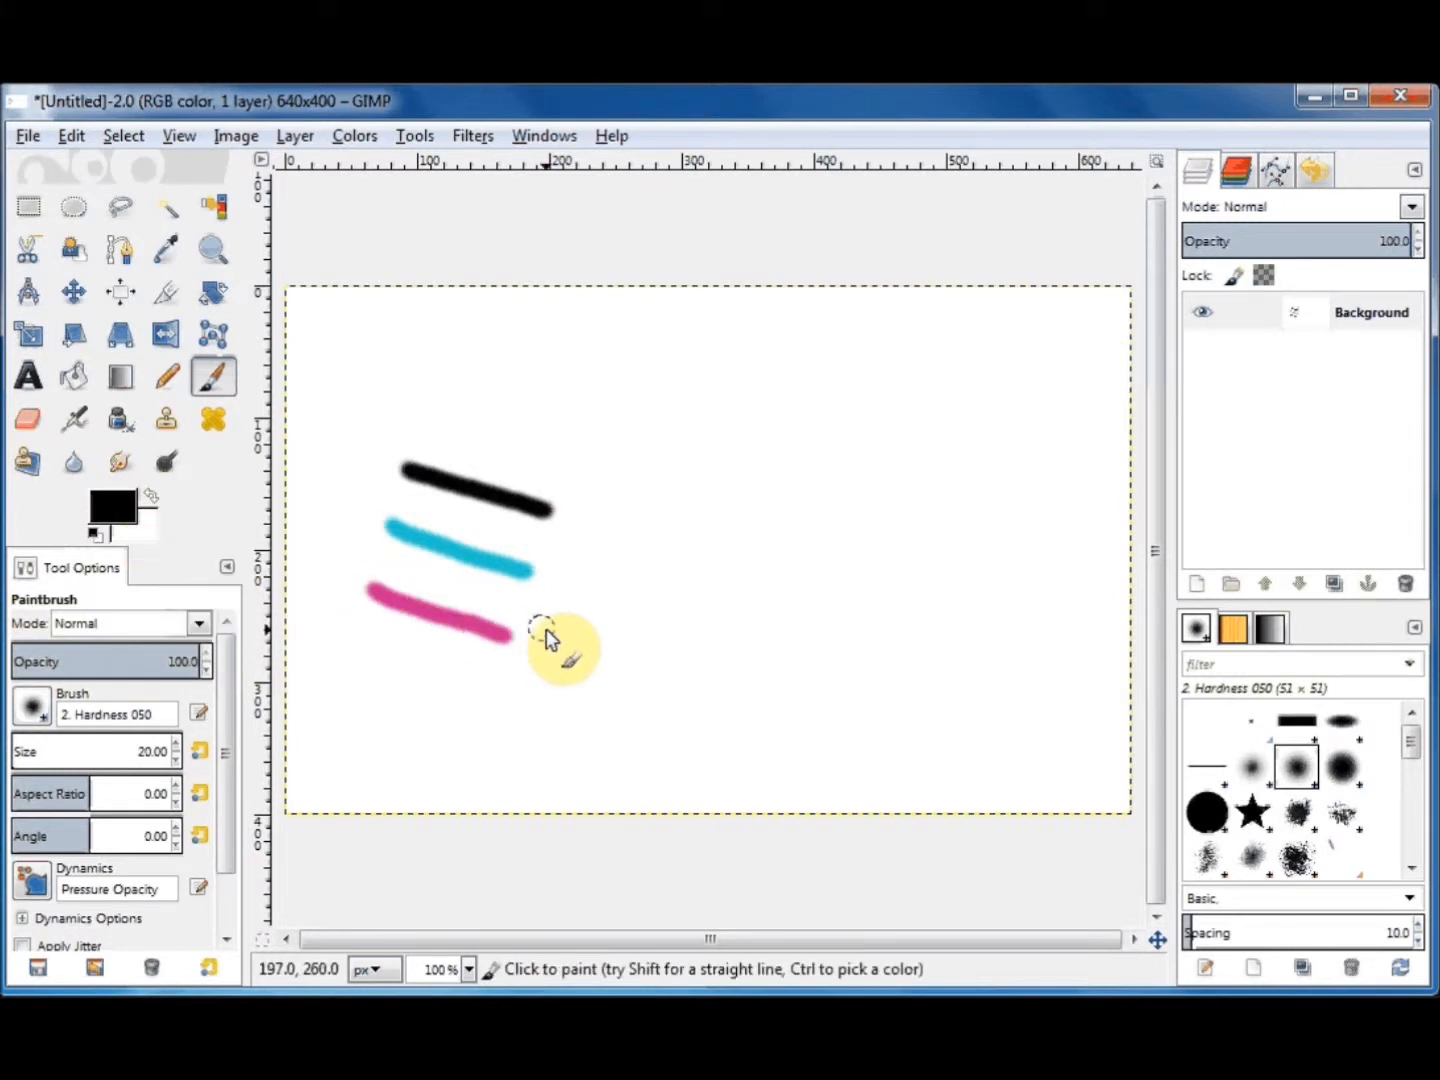
drag(546, 629, 689, 657)
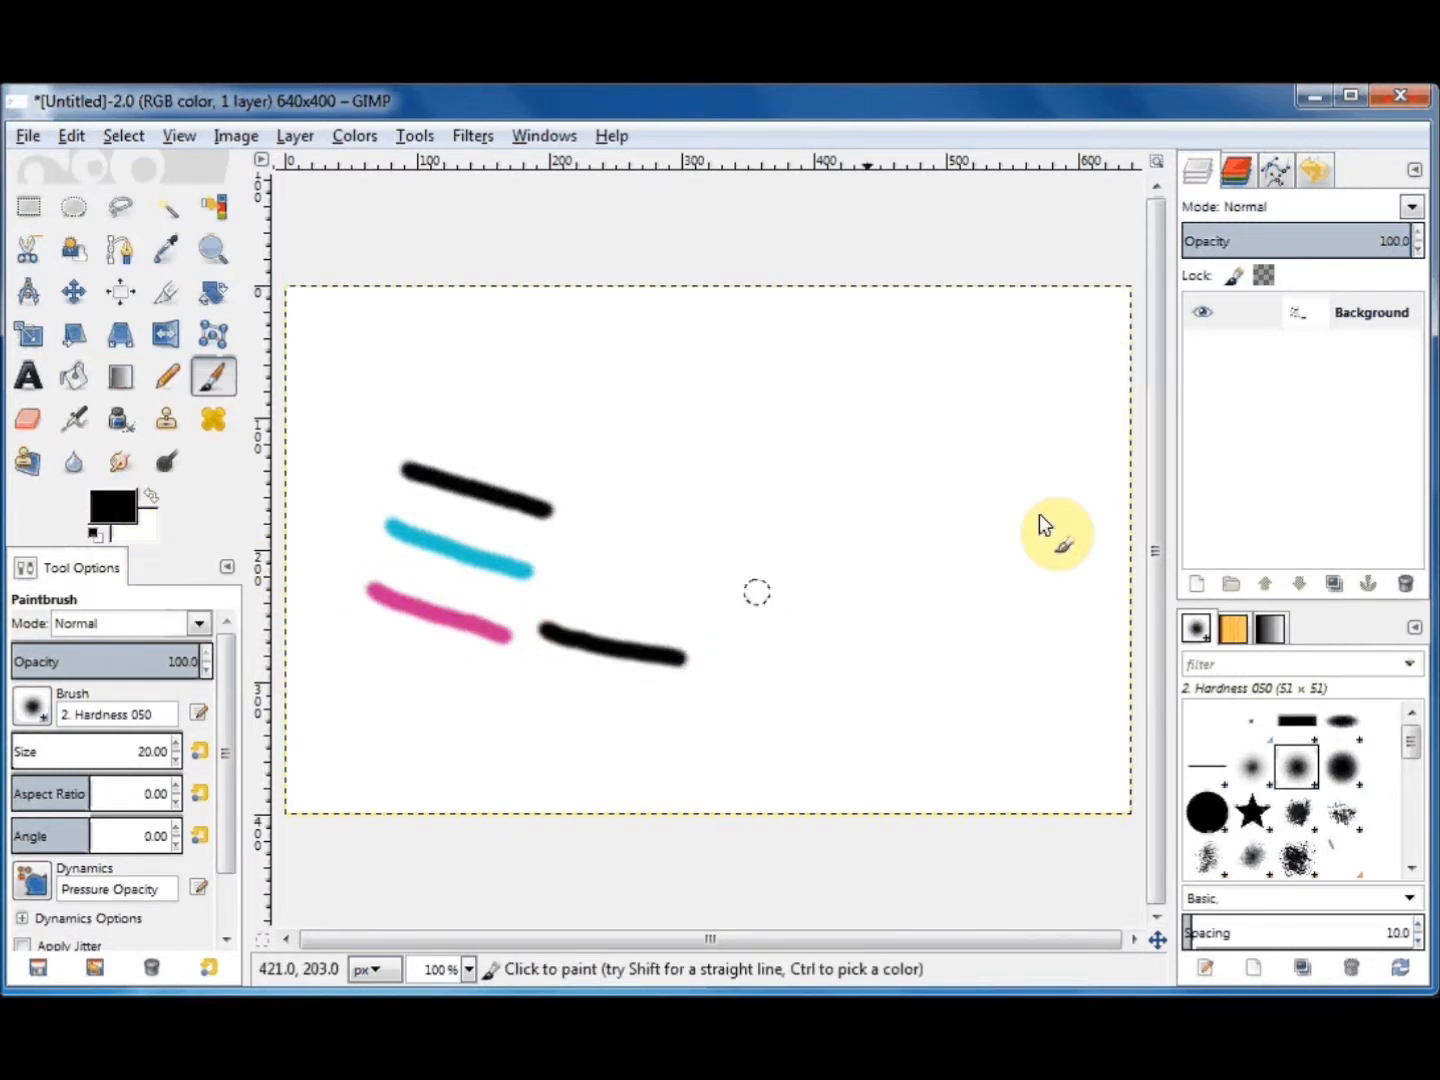
Close the image with the painted strokes and create a new blank 640 × 400 px image.
click(1390, 104)
click(744, 689)
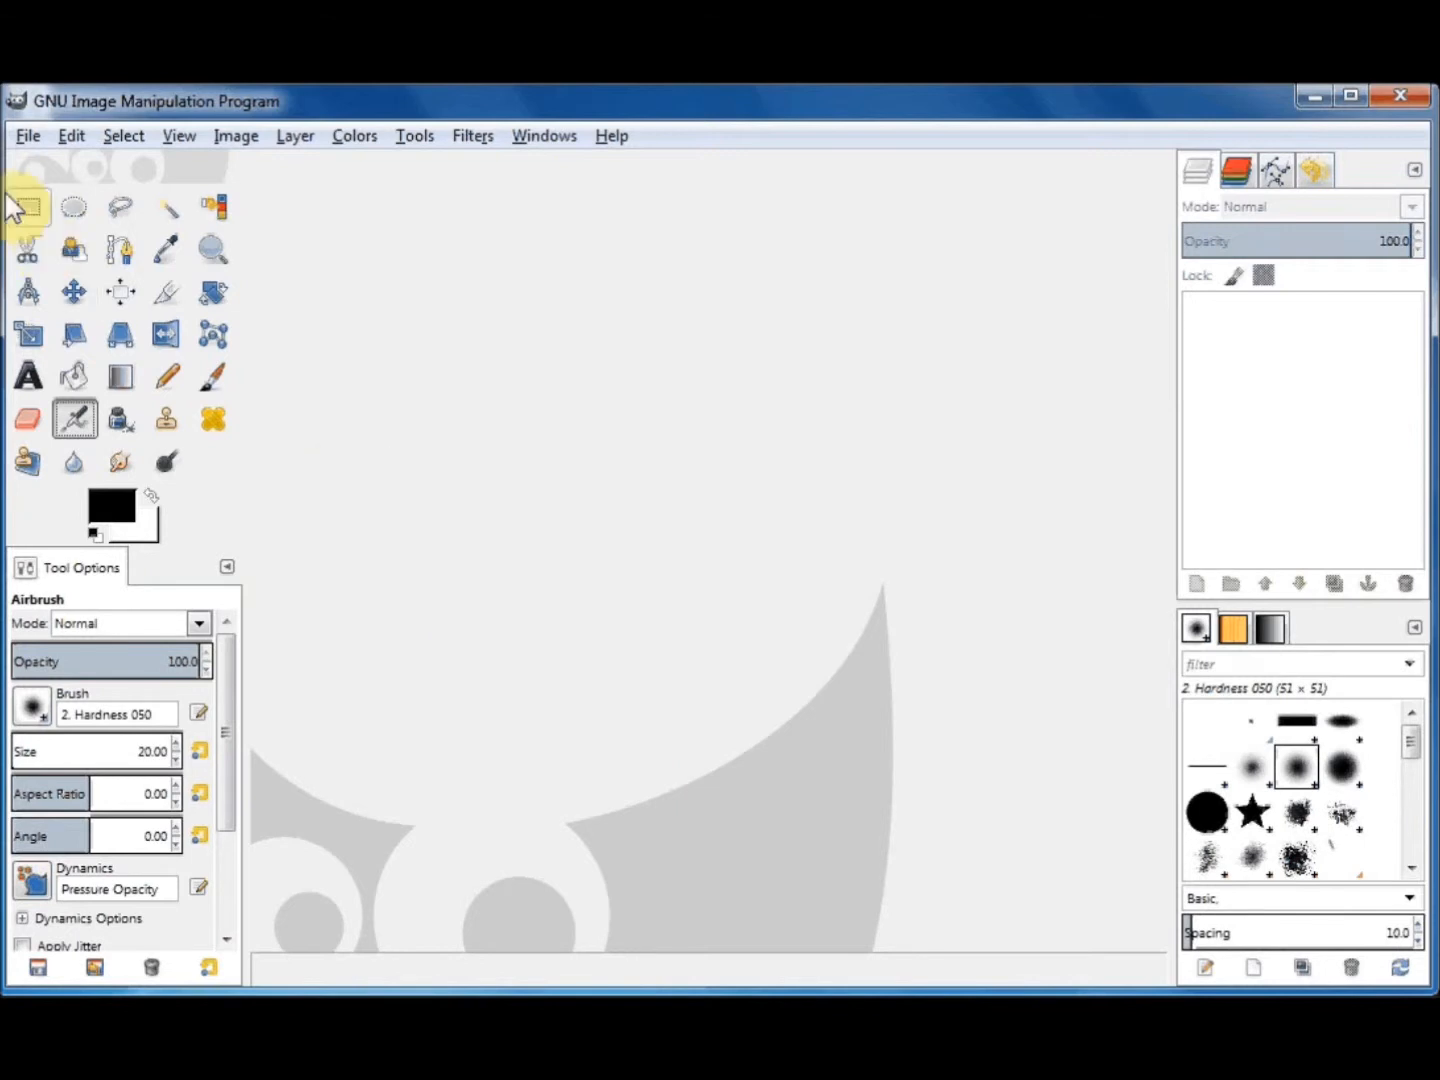
click(28, 140)
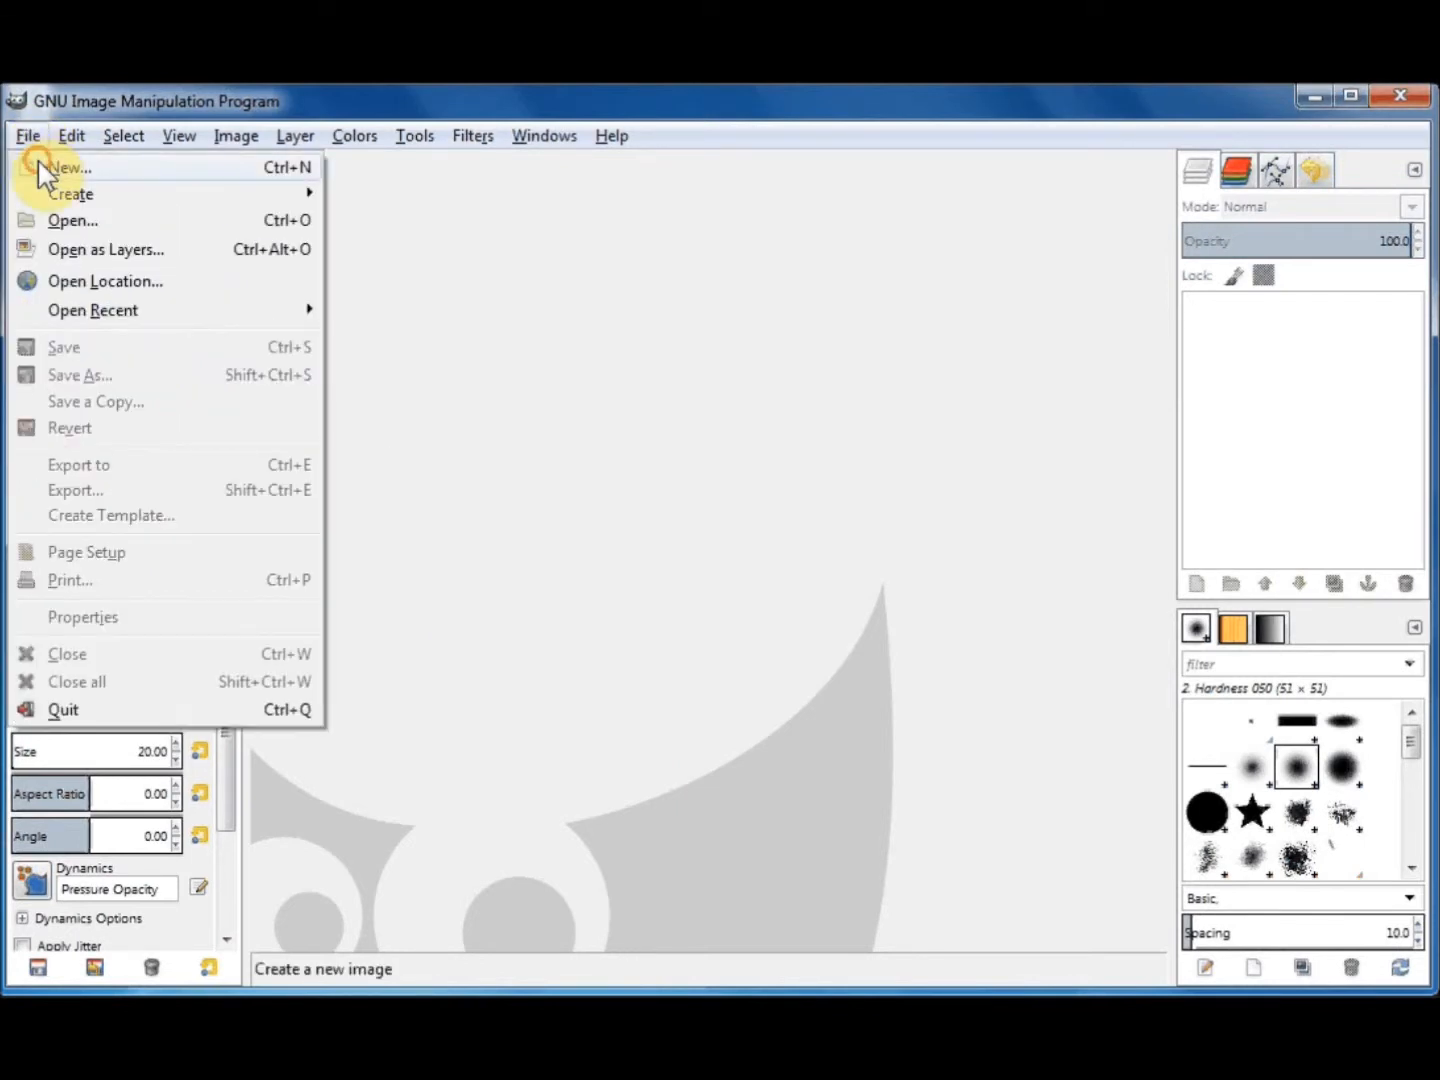
click(60, 167)
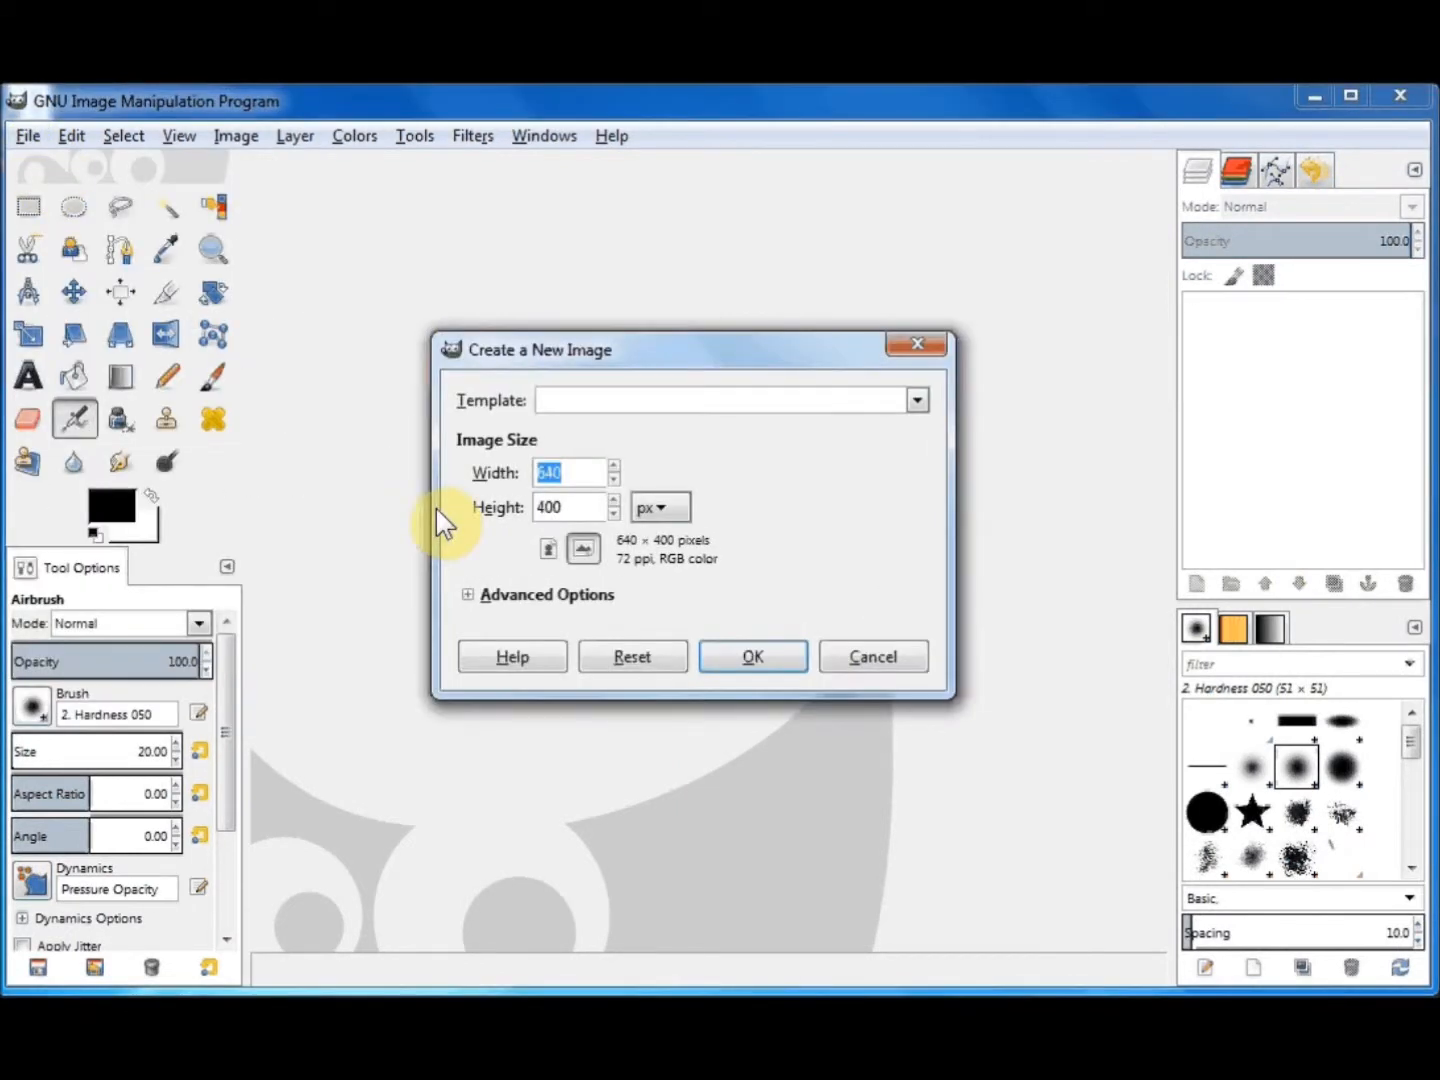
click(764, 663)
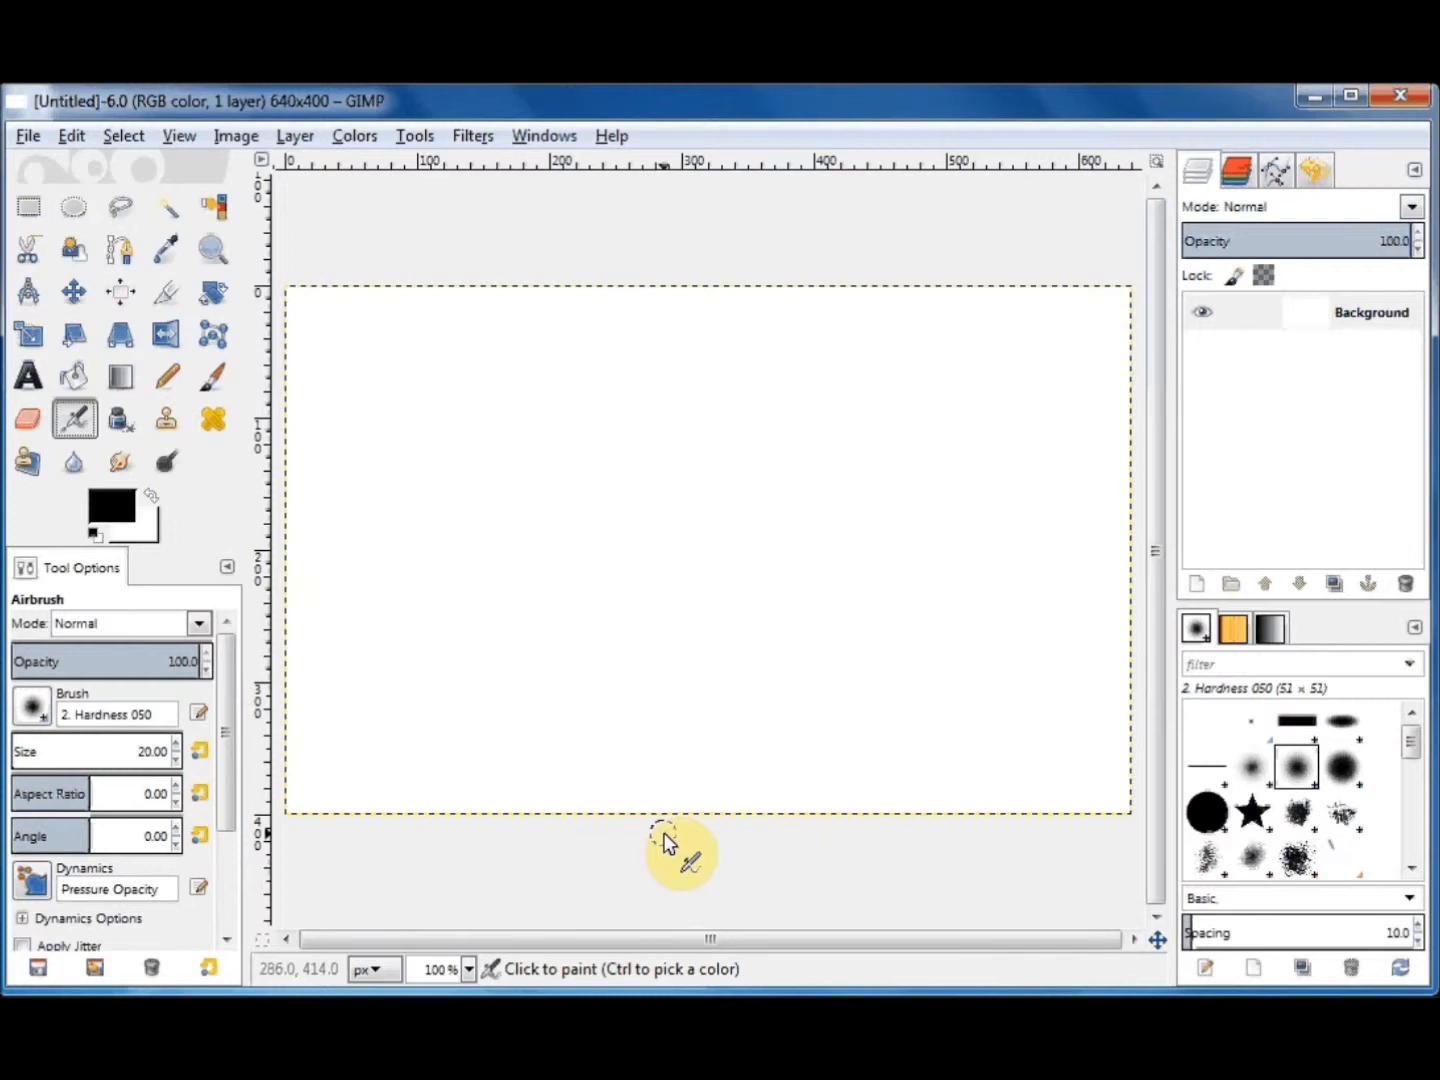
Bucket-fill the entire image with the black foreground color, with the affected area set to Fill whole selection.
click(83, 383)
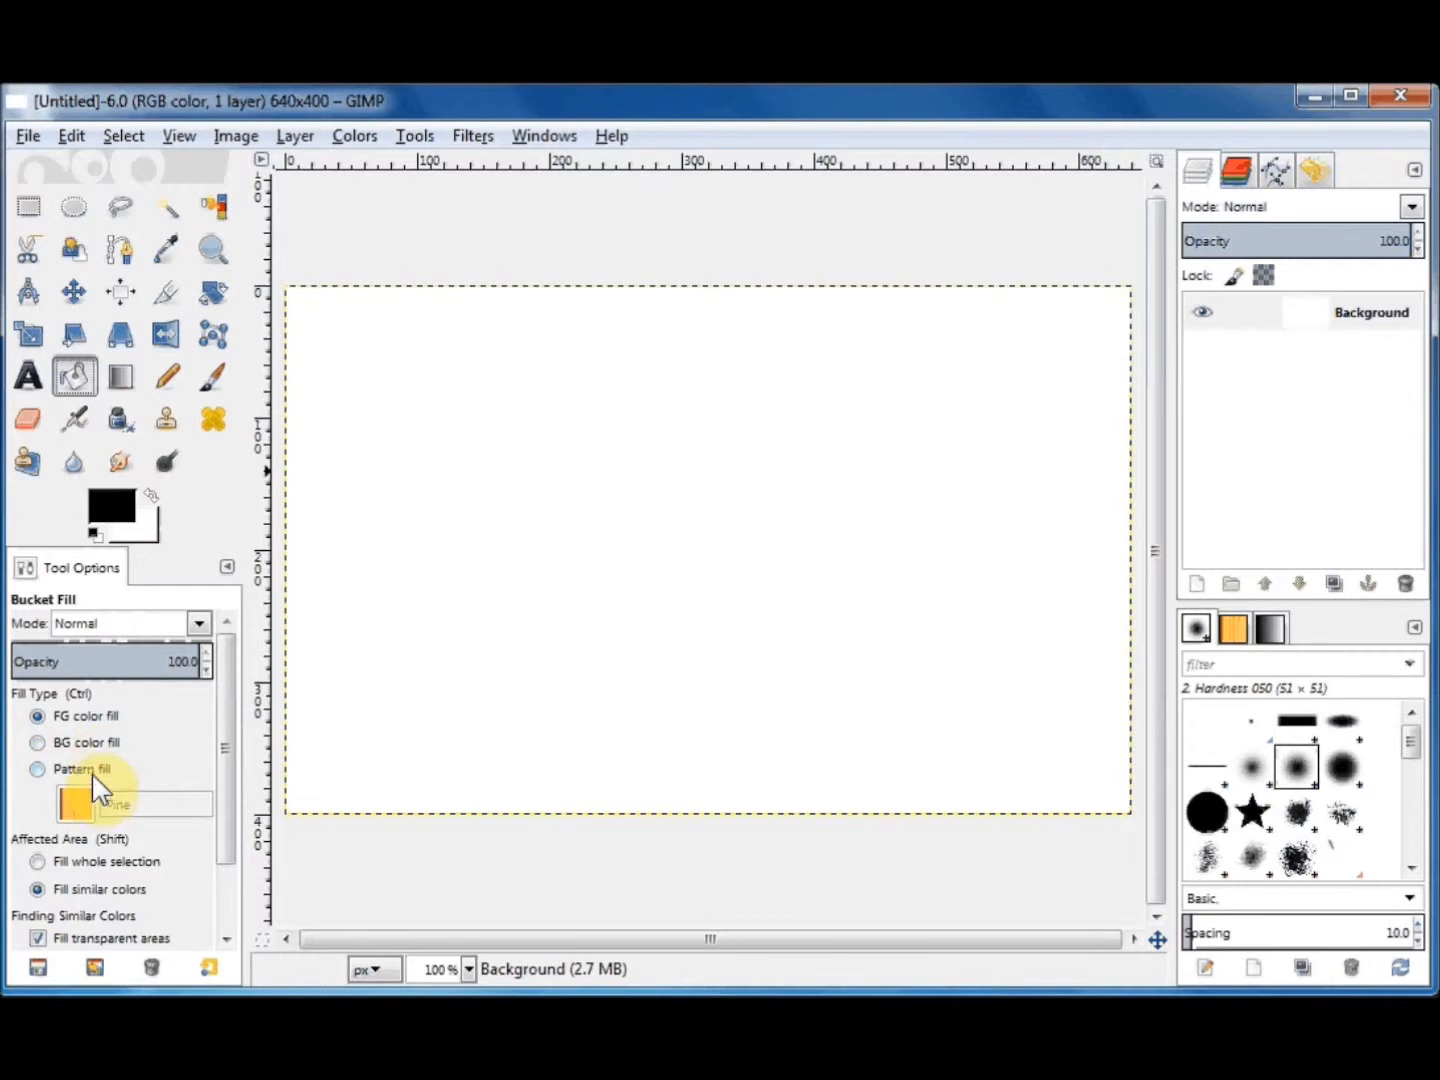
click(112, 861)
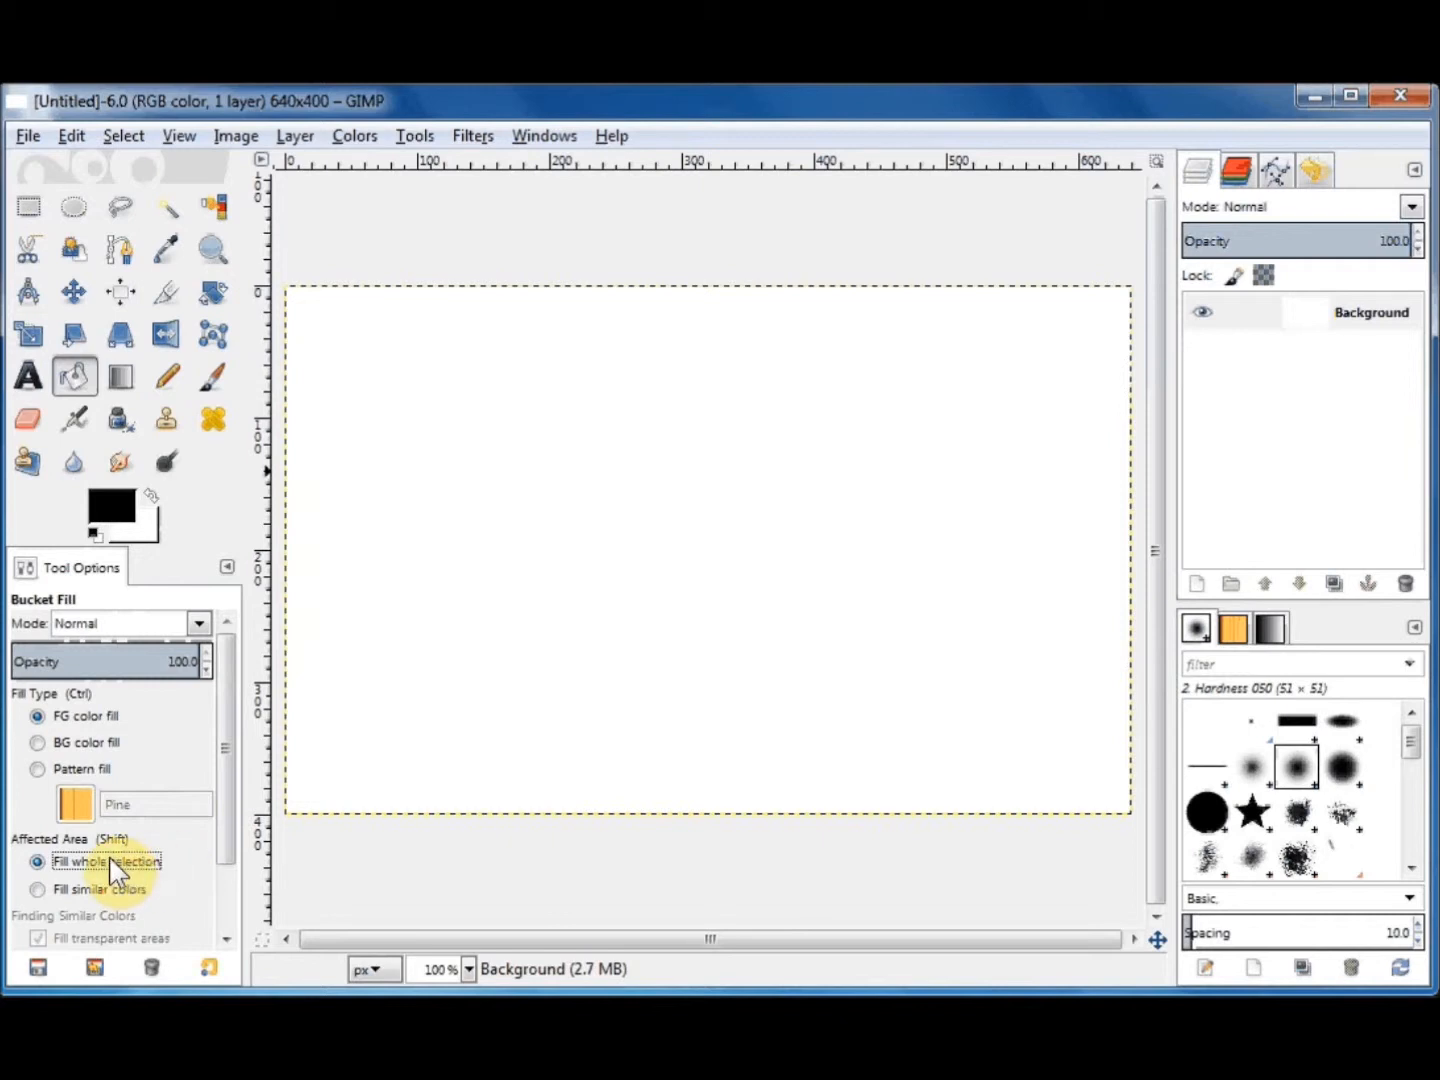
mouse_move(223, 849)
mouse_down()
mouse_move(225, 910)
mouse_move(225, 845)
mouse_up()
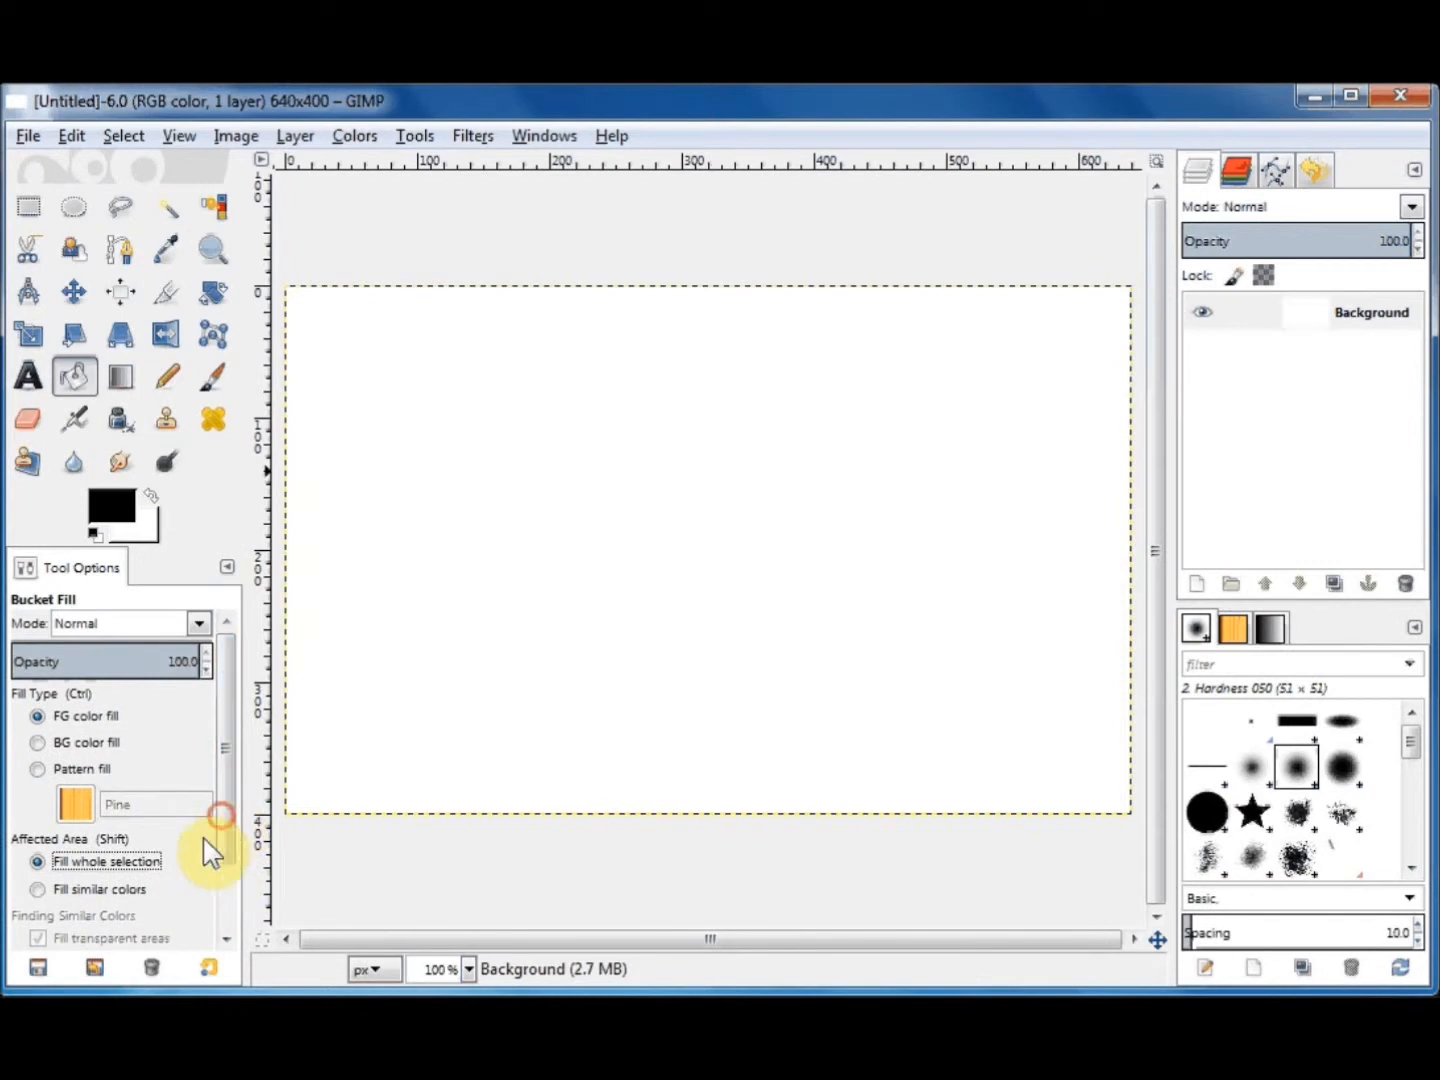
scroll(167, 841, down, 1)
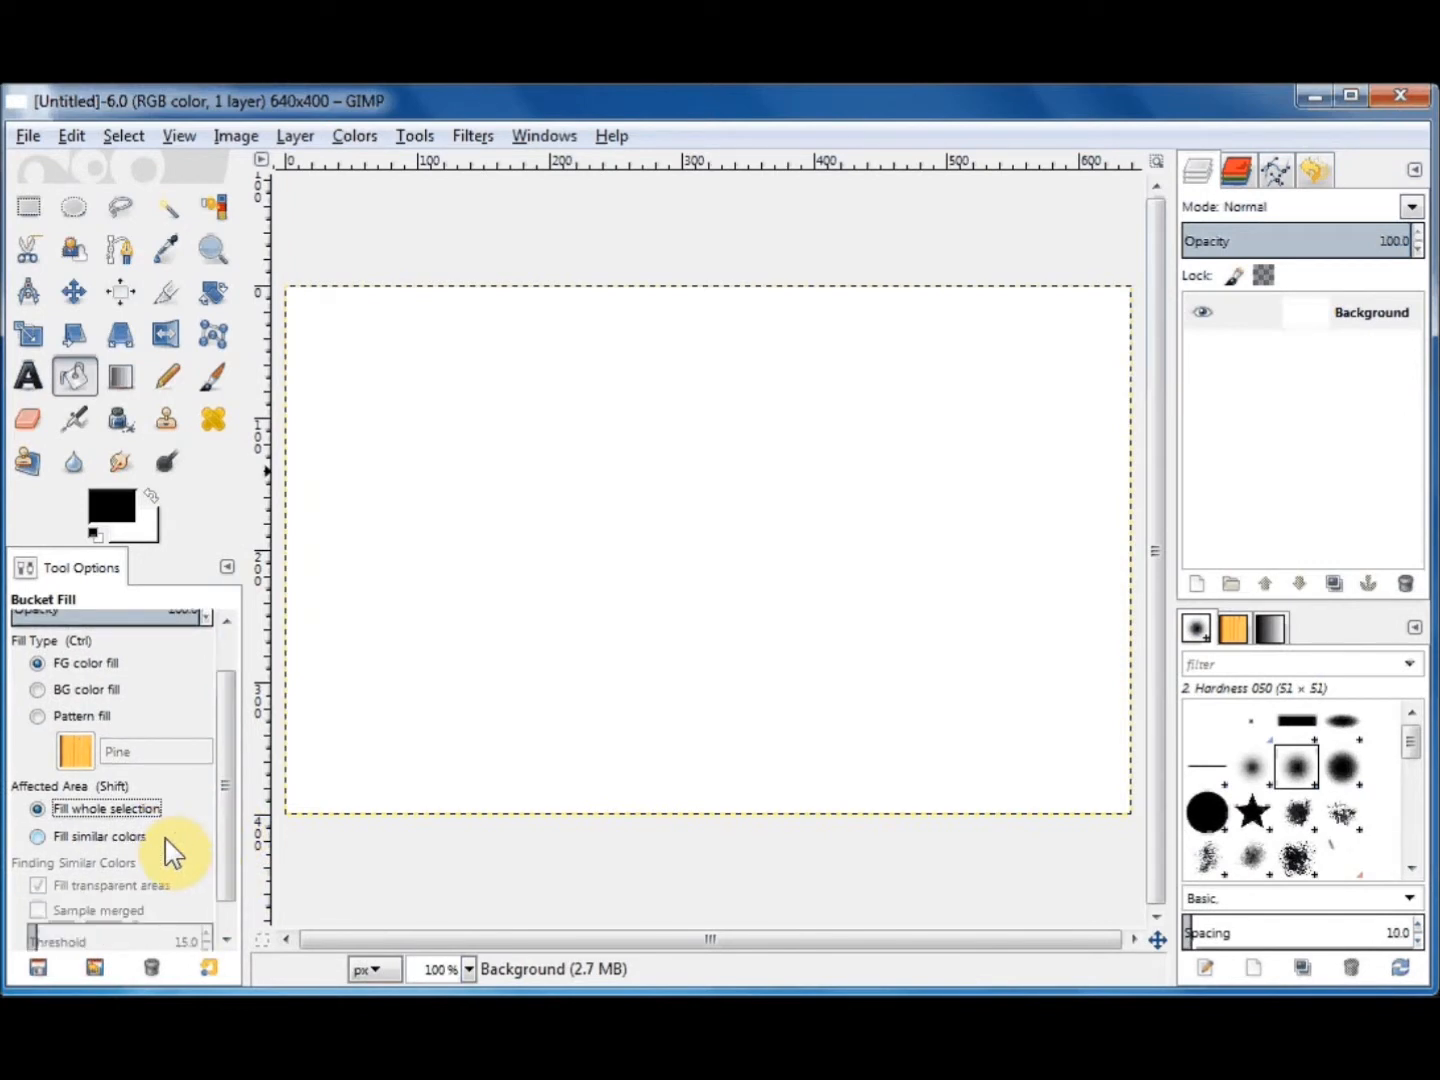
scroll(165, 838, up, 1)
scroll(166, 838, down, 1)
scroll(166, 838, up, 1)
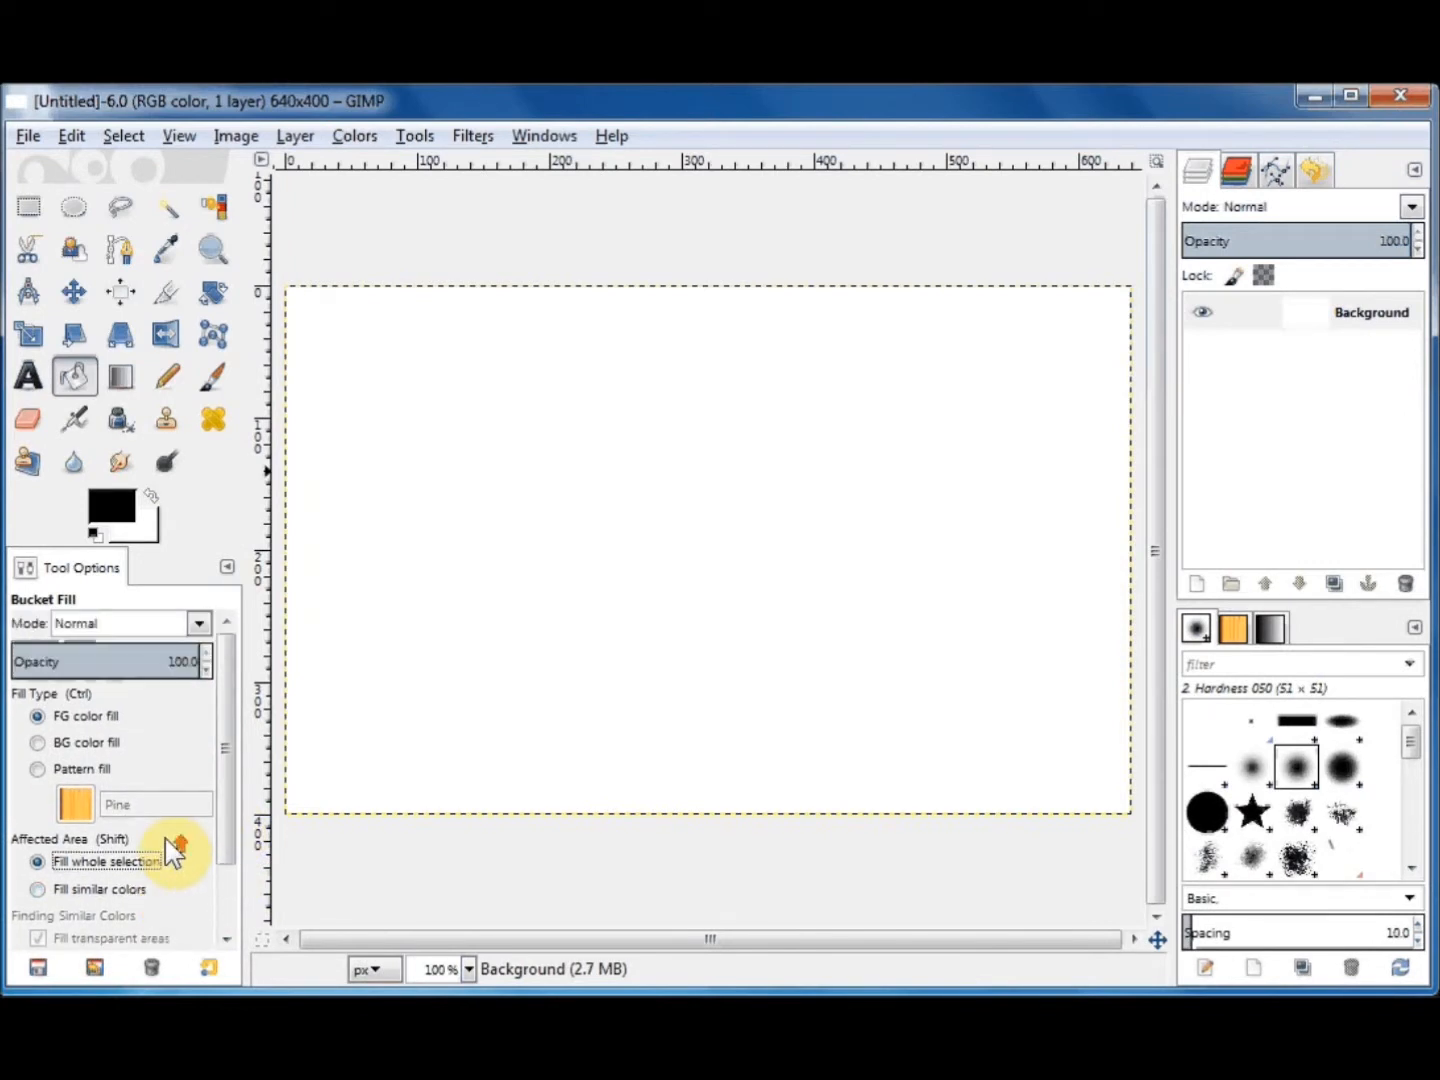
scroll(182, 845, down, 2)
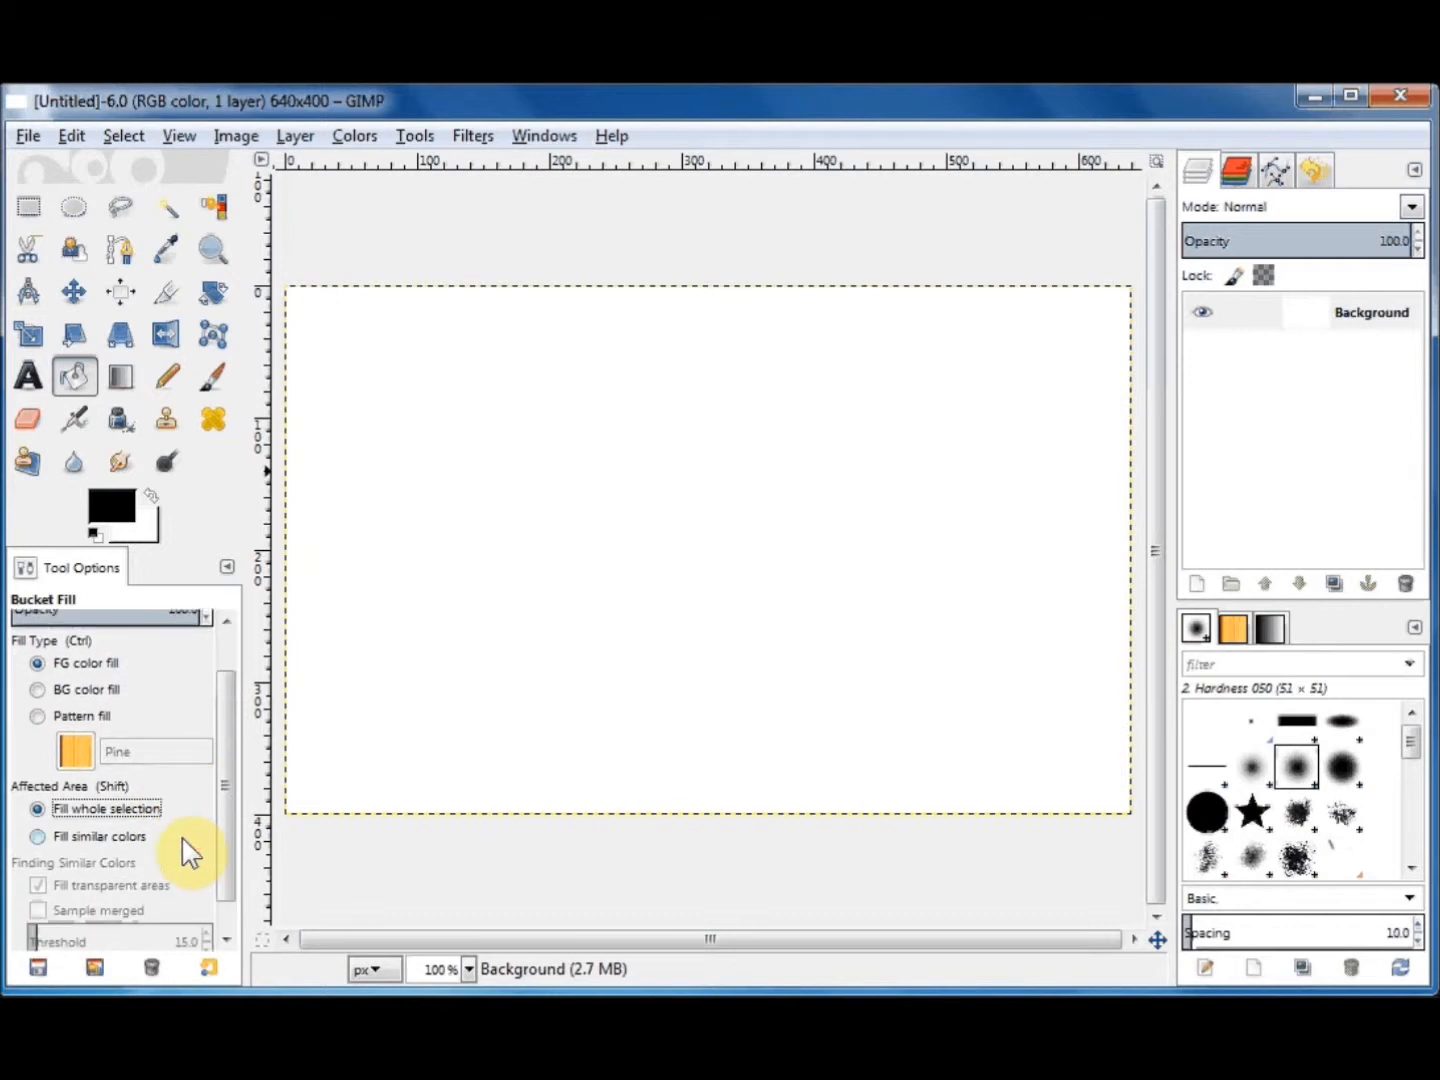
scroll(183, 838, up, 2)
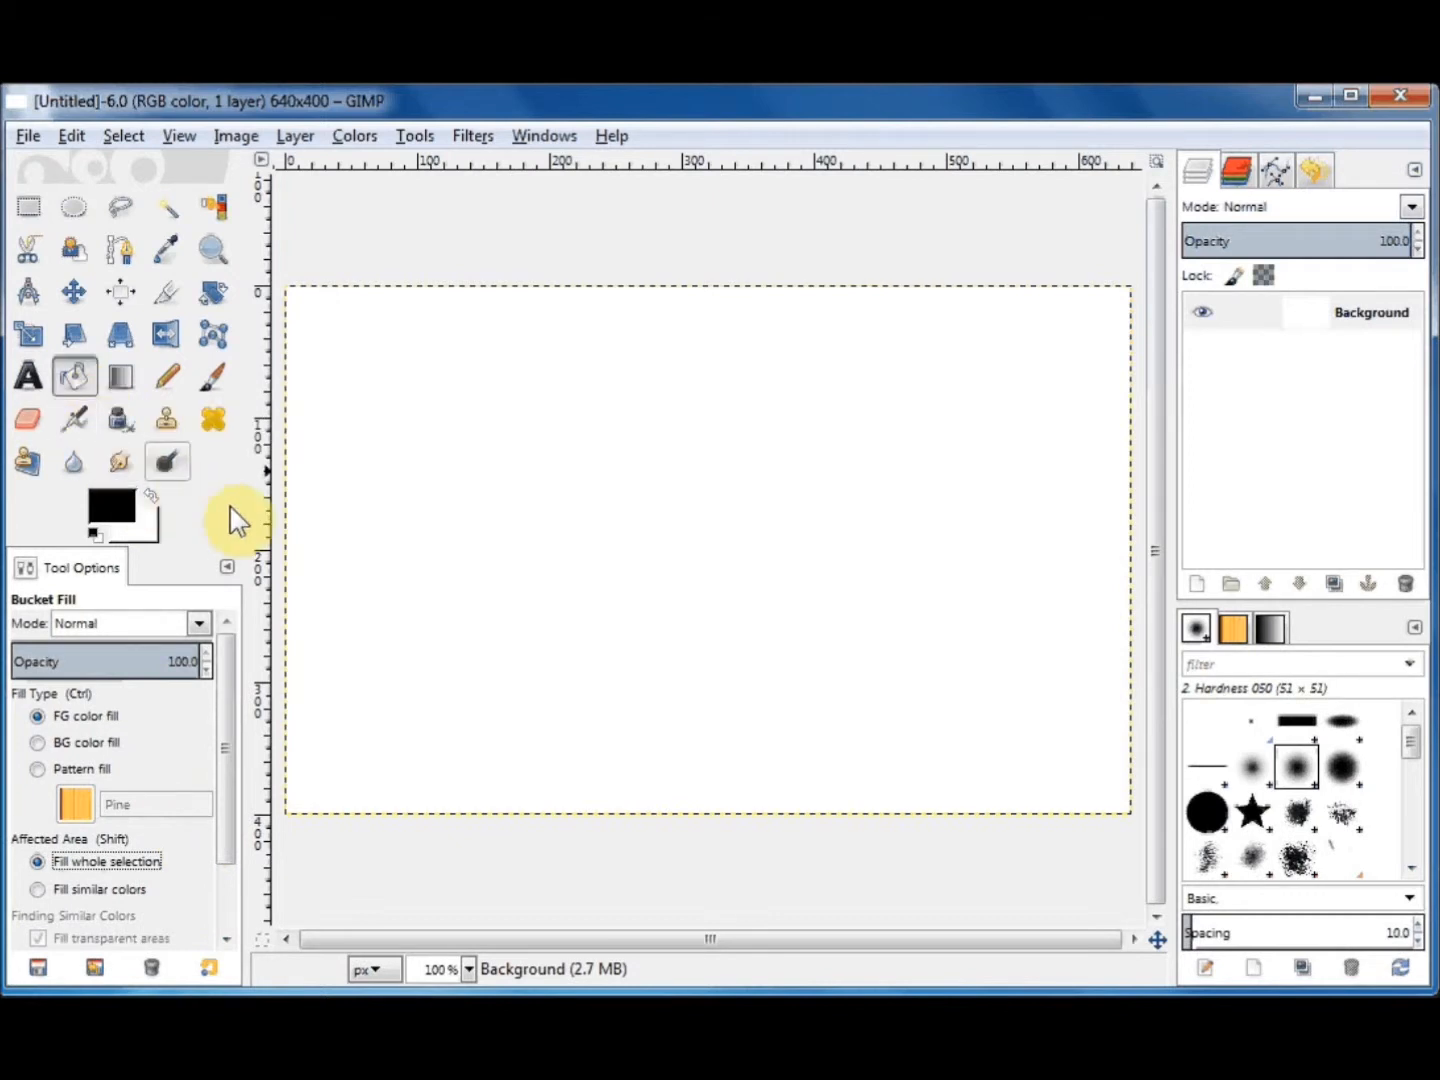
click(695, 571)
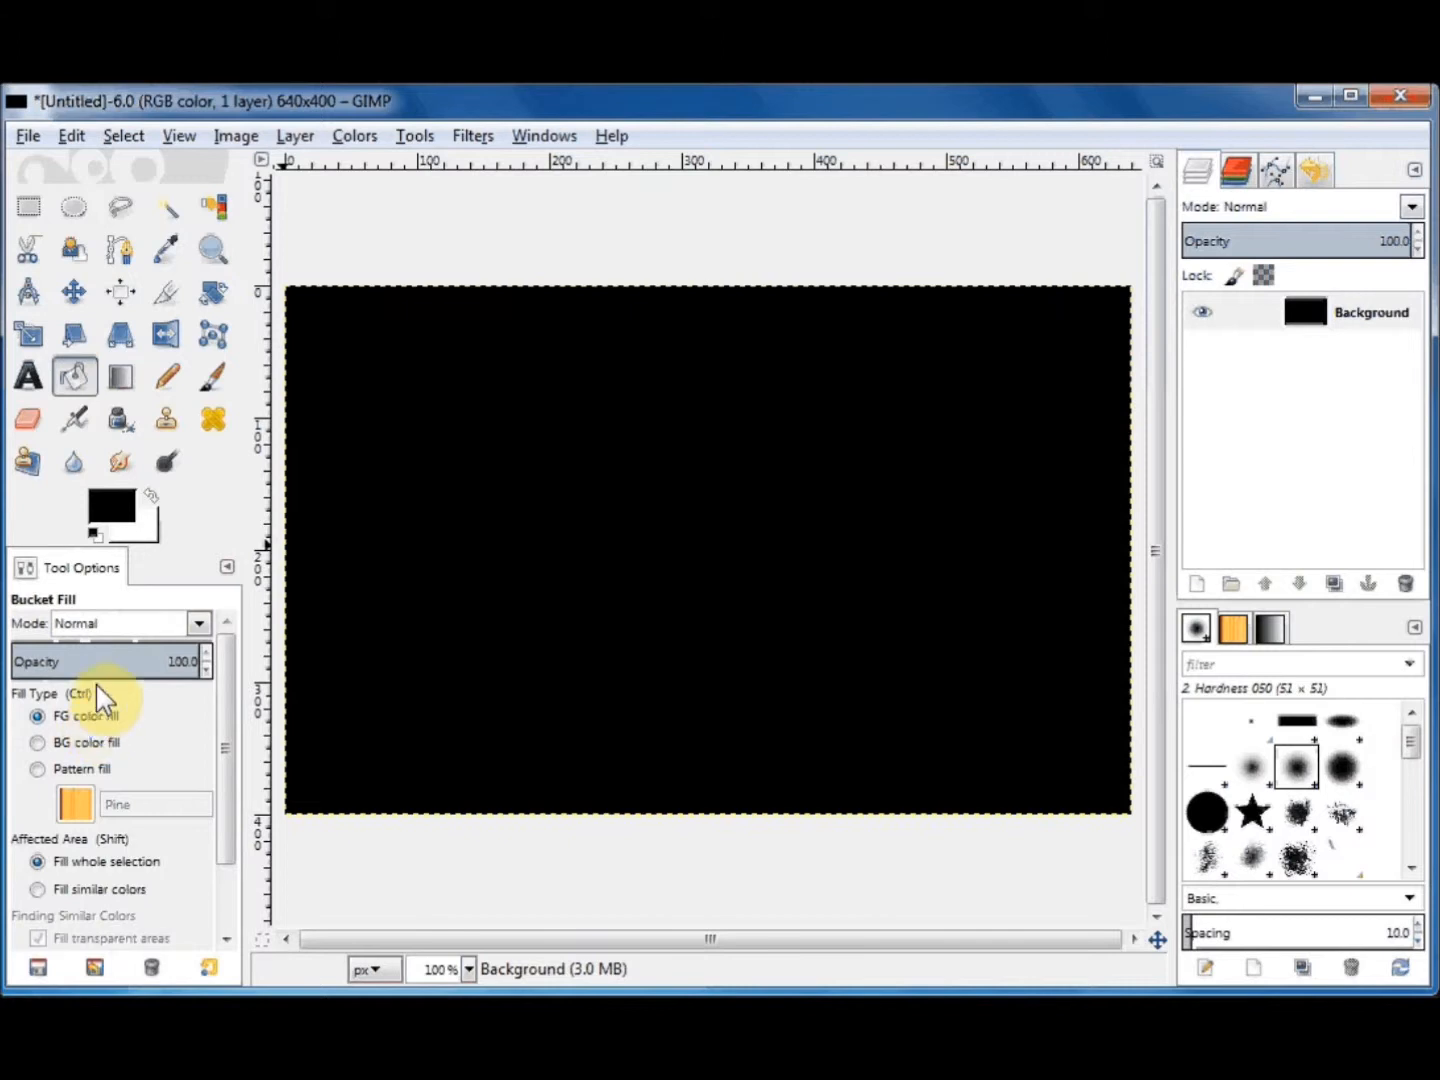
Change the foreground color to a bright blue with hue 236 and bucket-fill the whole image with it.
click(110, 510)
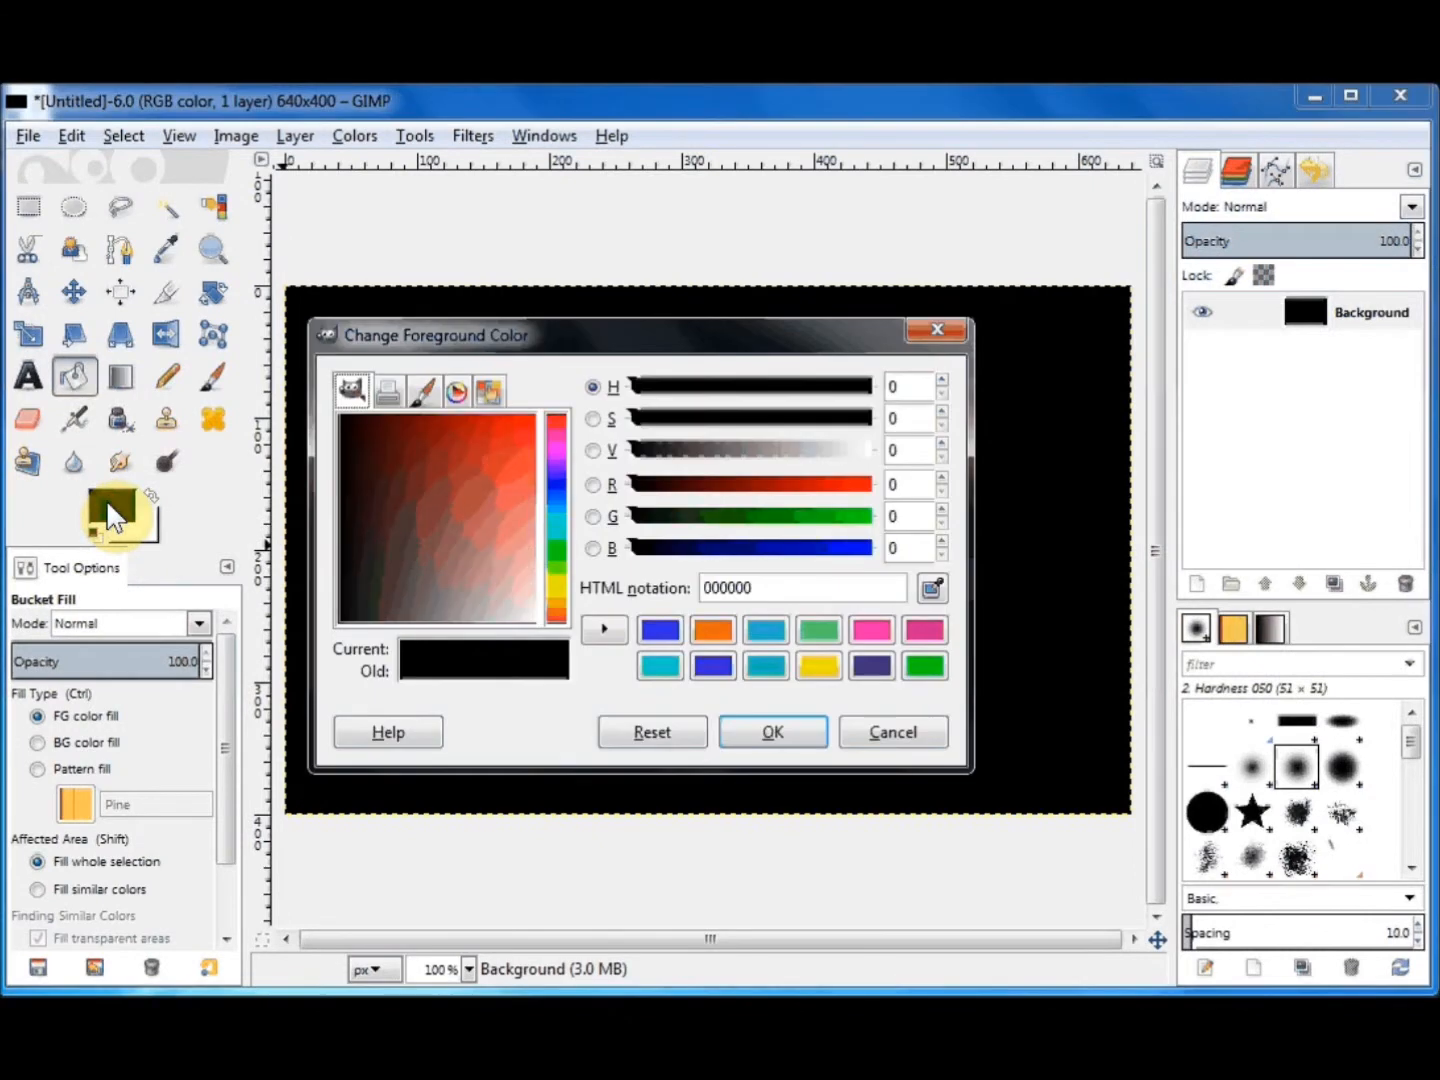
click(557, 485)
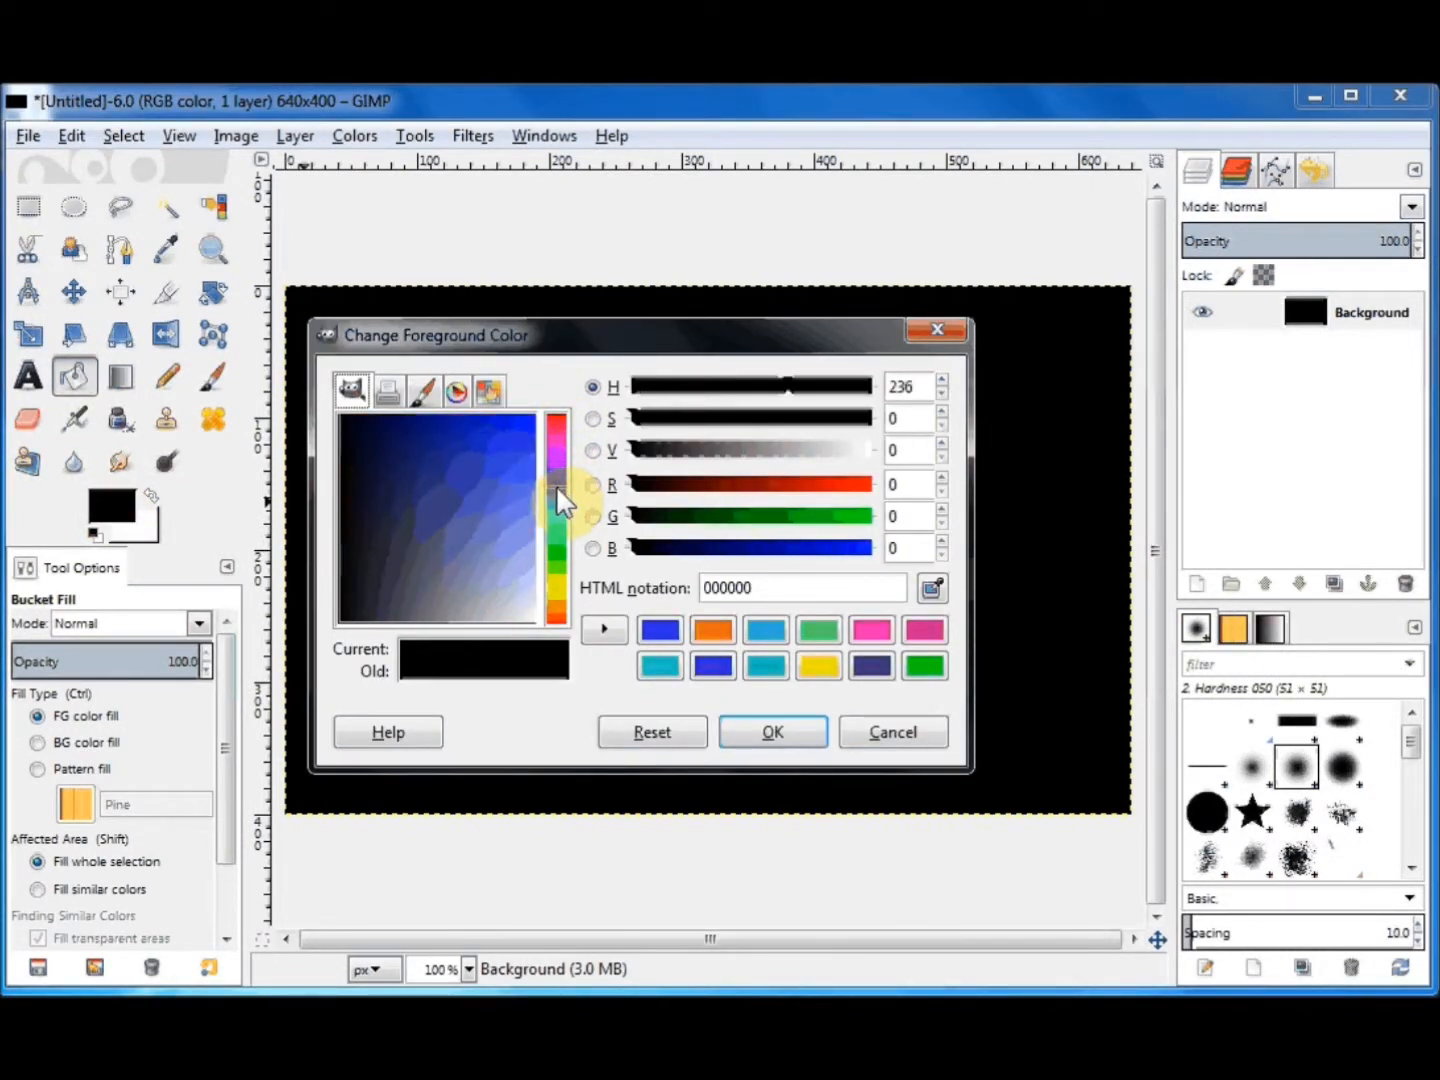
click(511, 430)
click(772, 734)
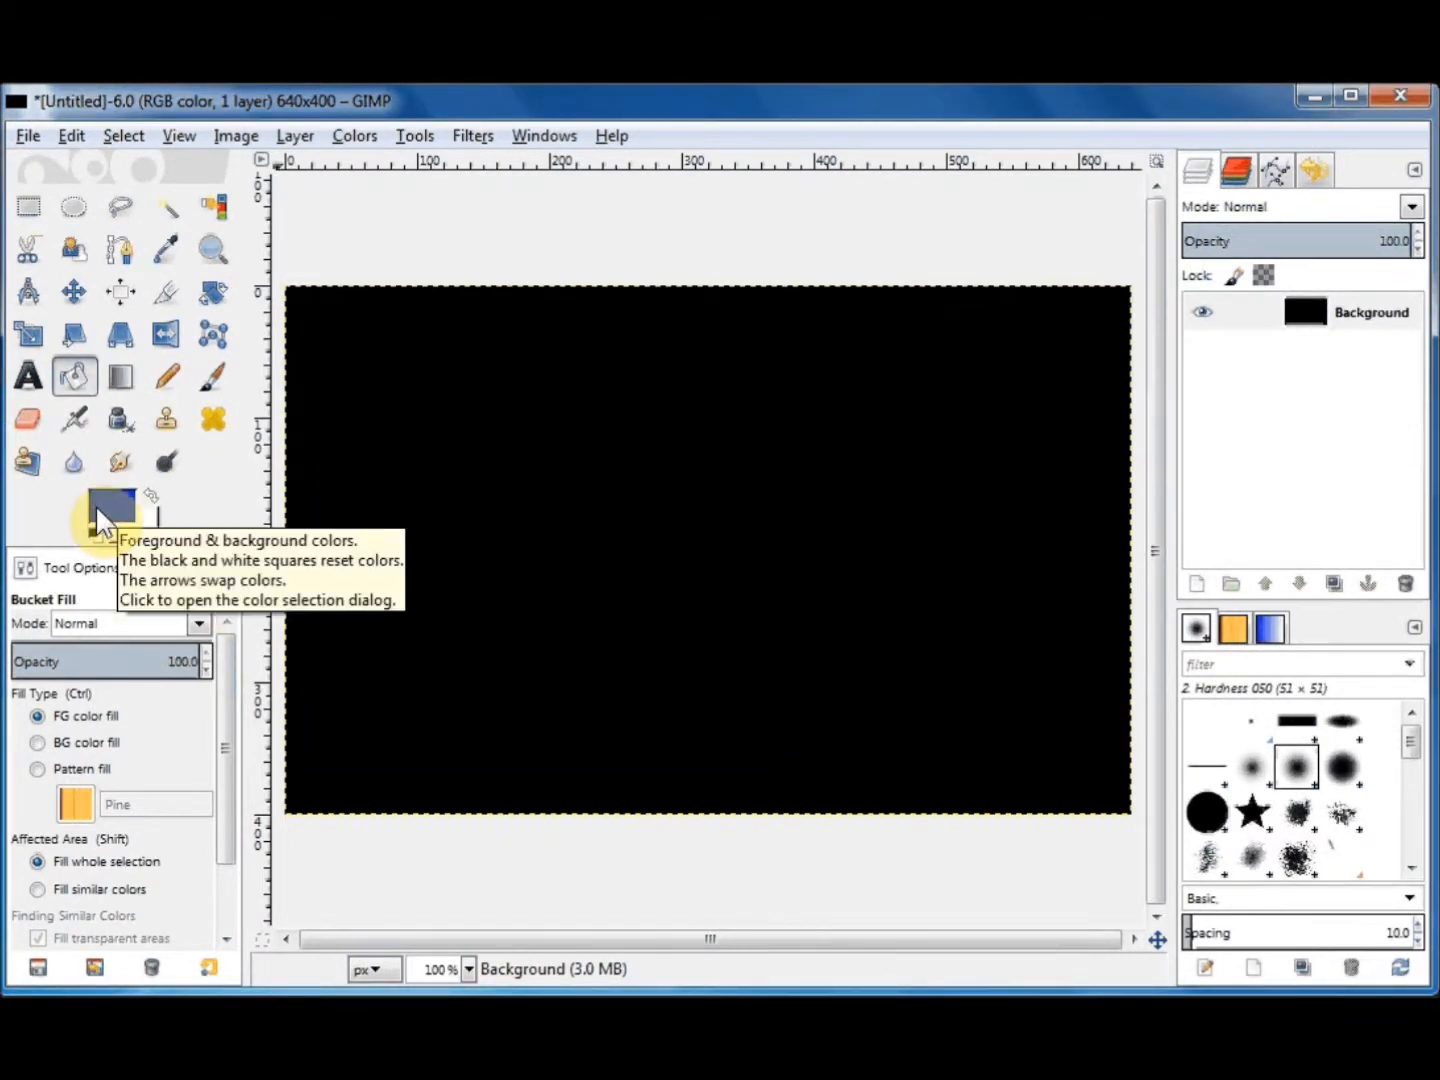
click(573, 512)
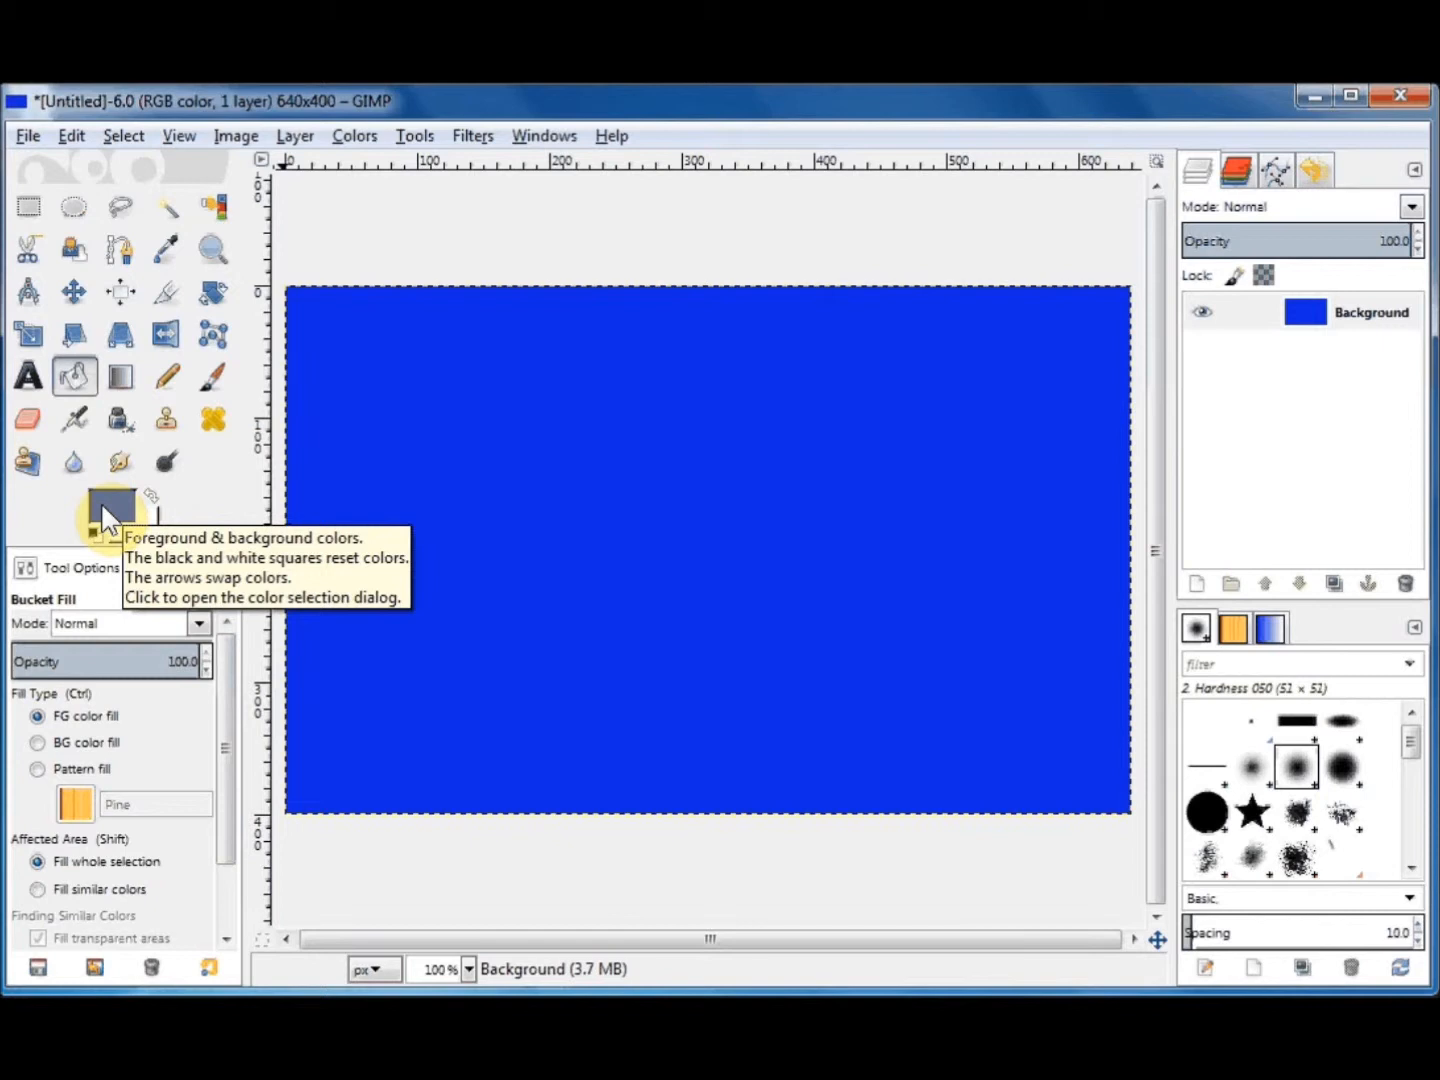
Switch the Bucket Fill type to BG color fill and fill the whole image with the white background color.
click(95, 749)
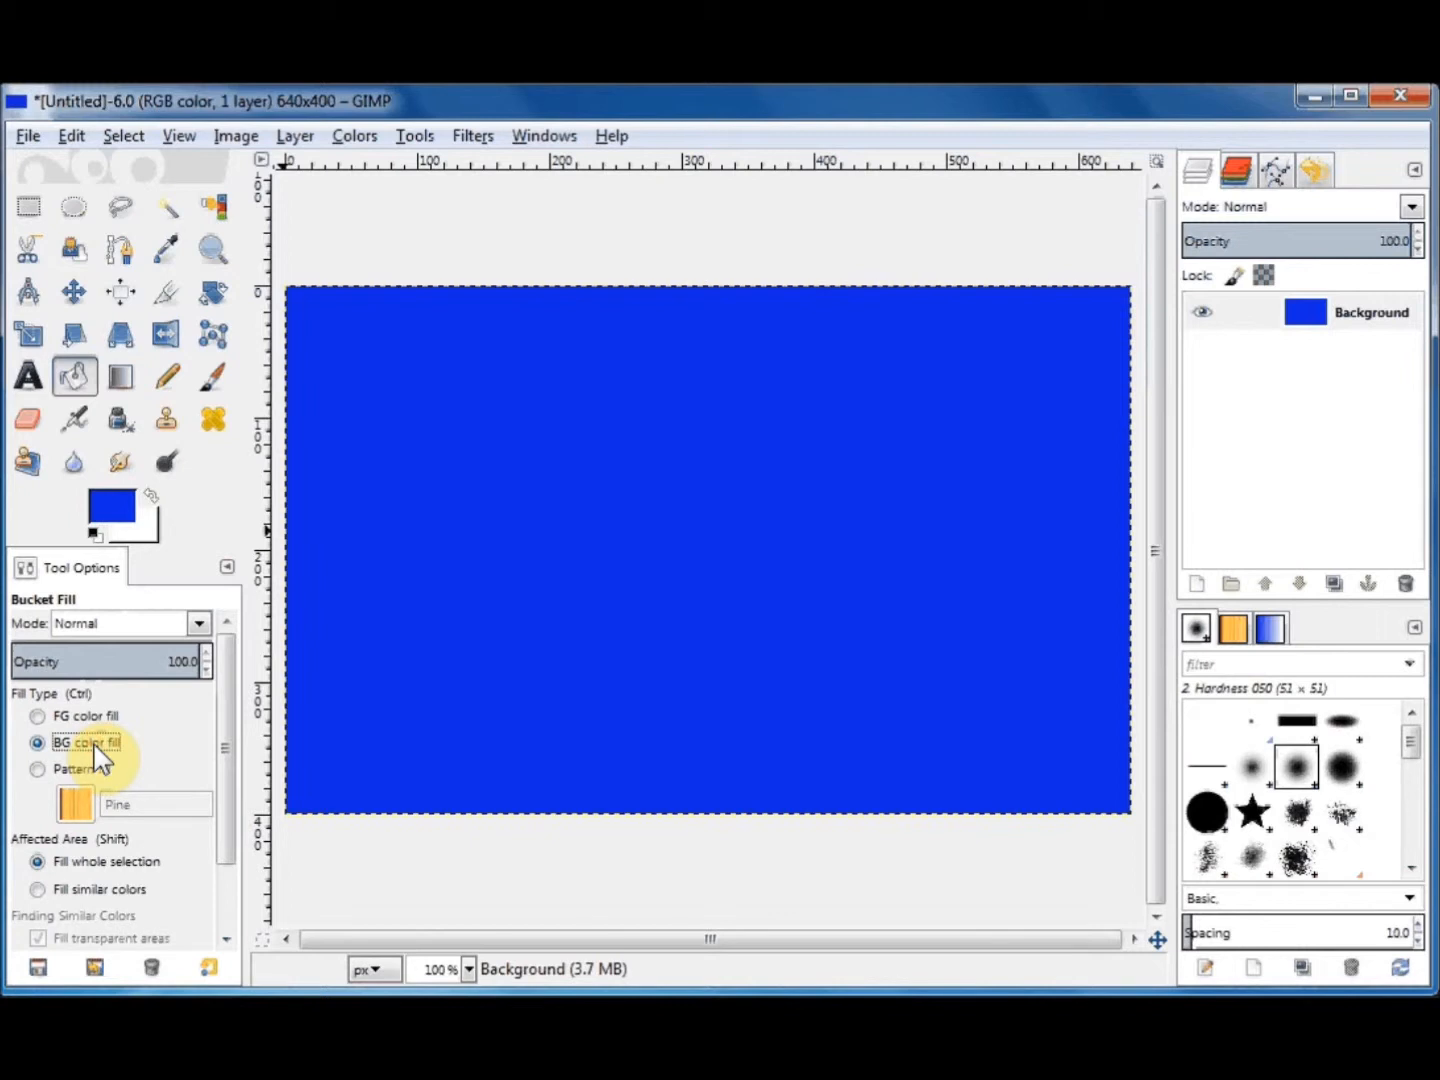
click(704, 628)
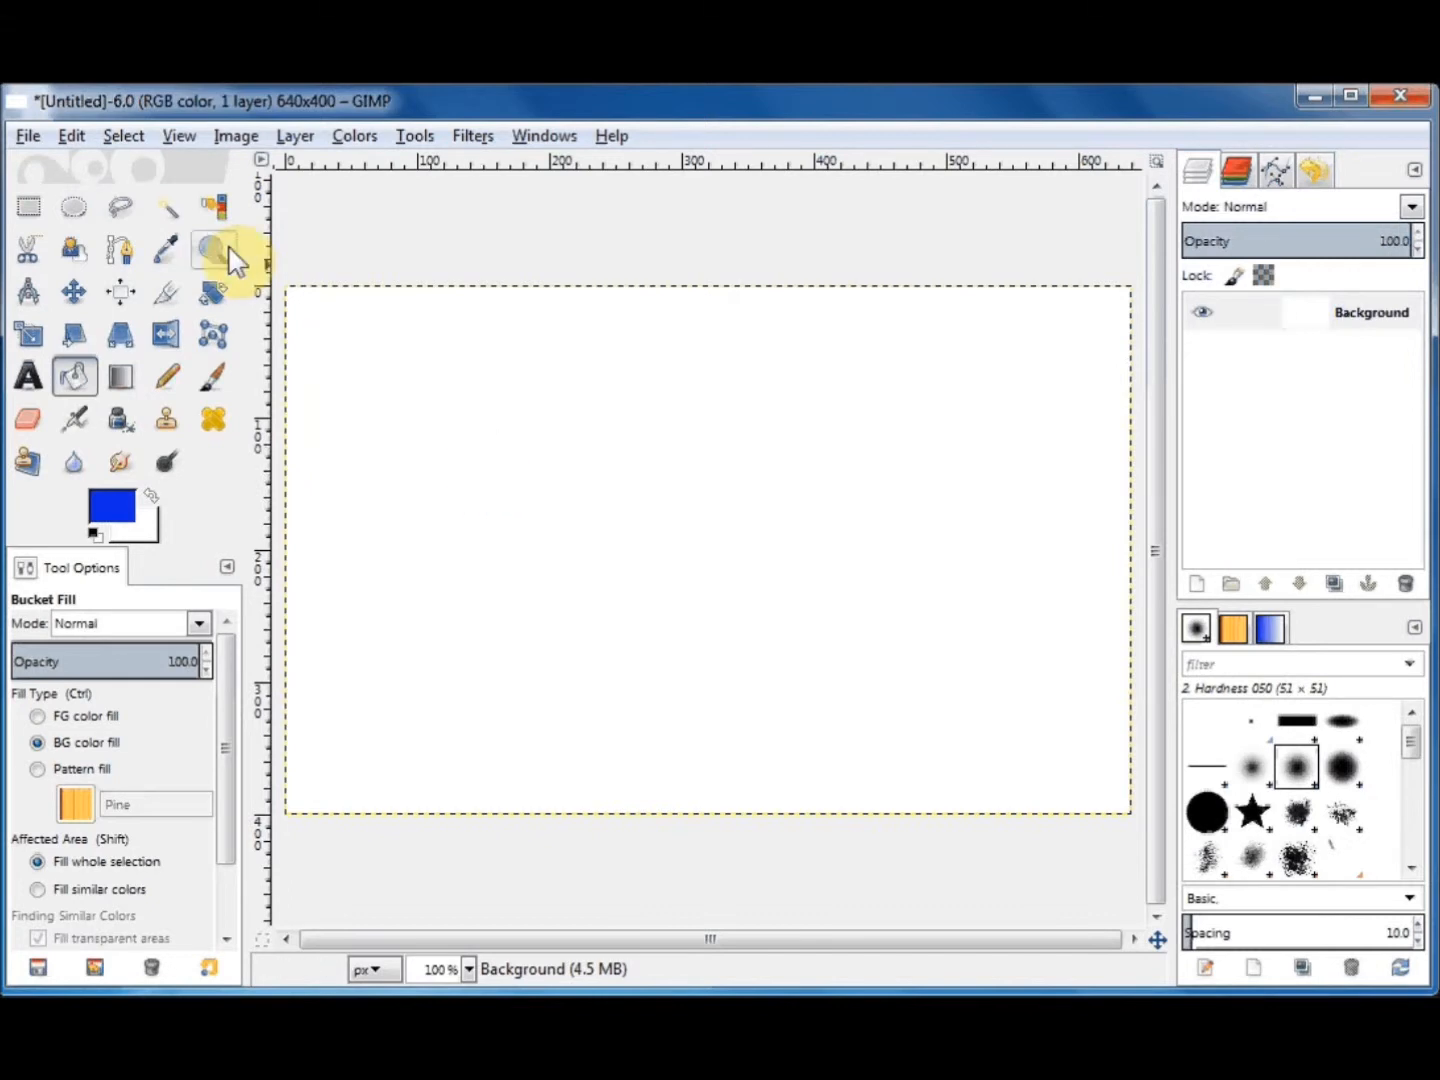
Outline a closed five-pointed star selection in the left half of the image with the Free Select tool.
click(119, 213)
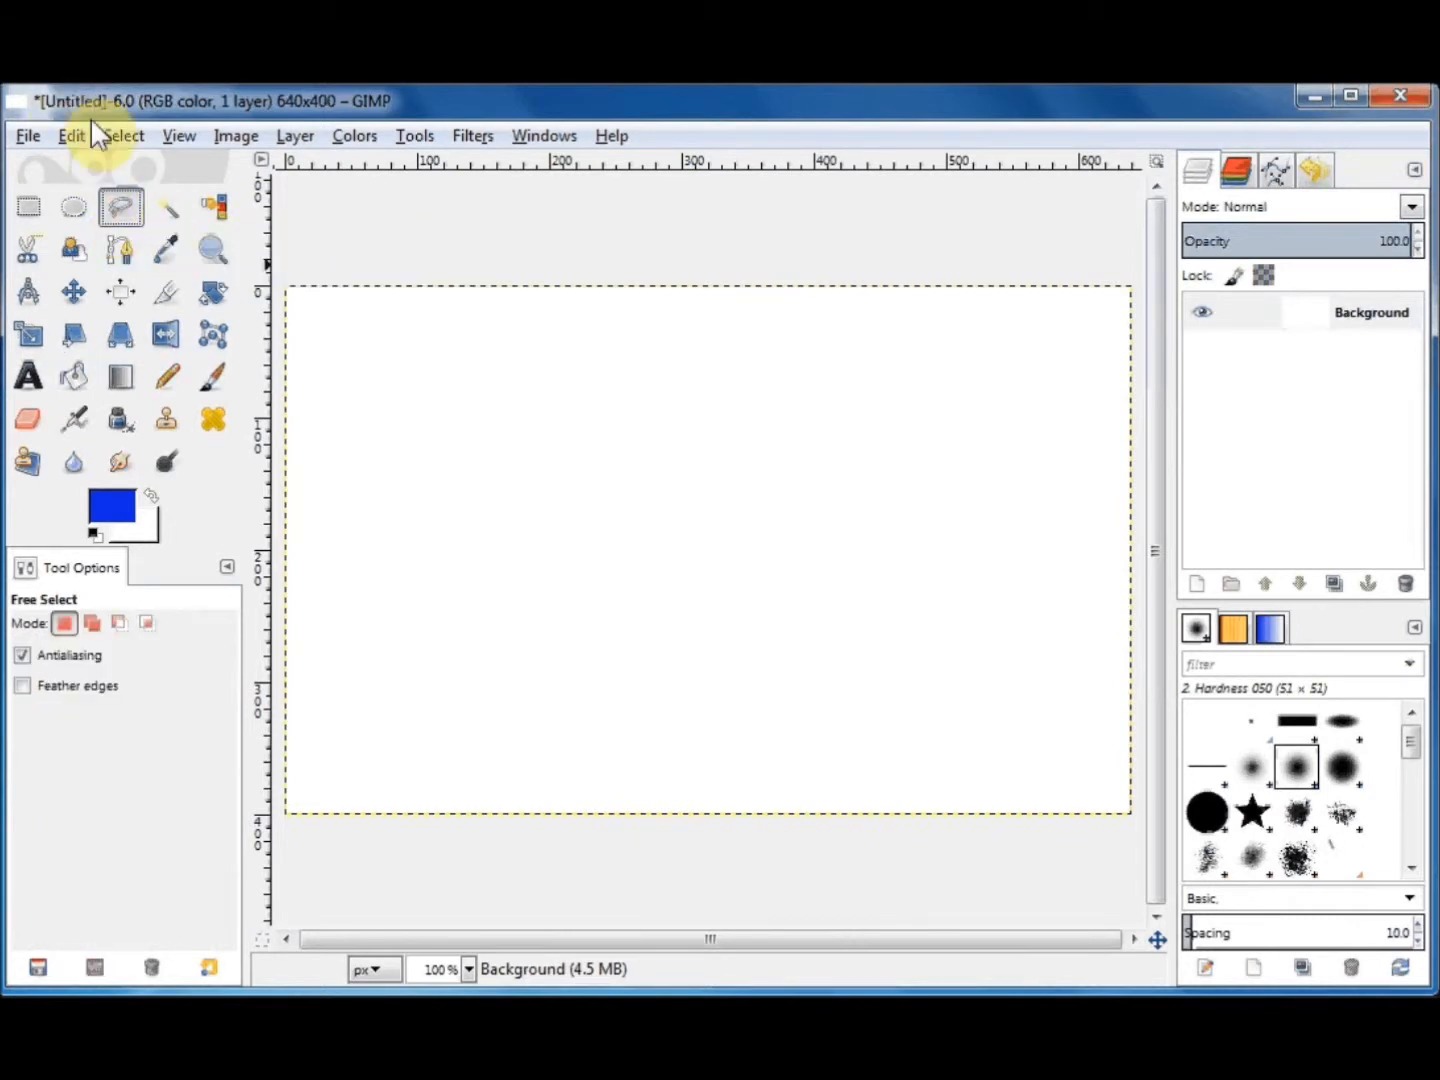
click(487, 467)
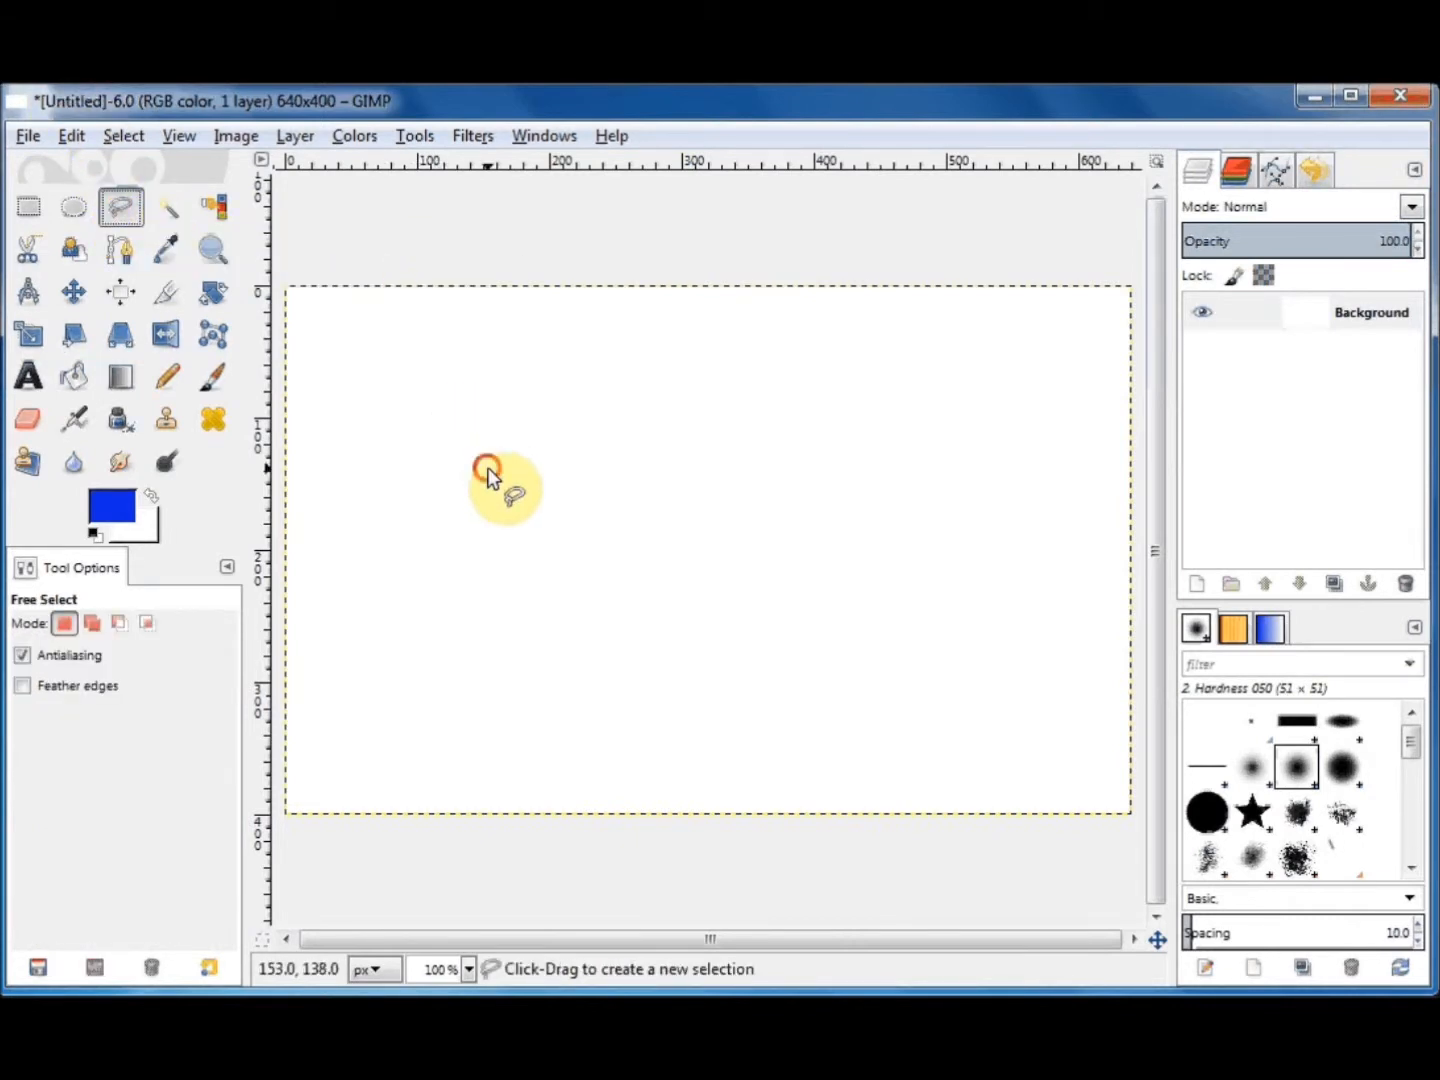
click(551, 402)
click(577, 454)
click(685, 491)
click(594, 535)
click(589, 609)
click(536, 553)
click(445, 590)
click(459, 538)
click(397, 456)
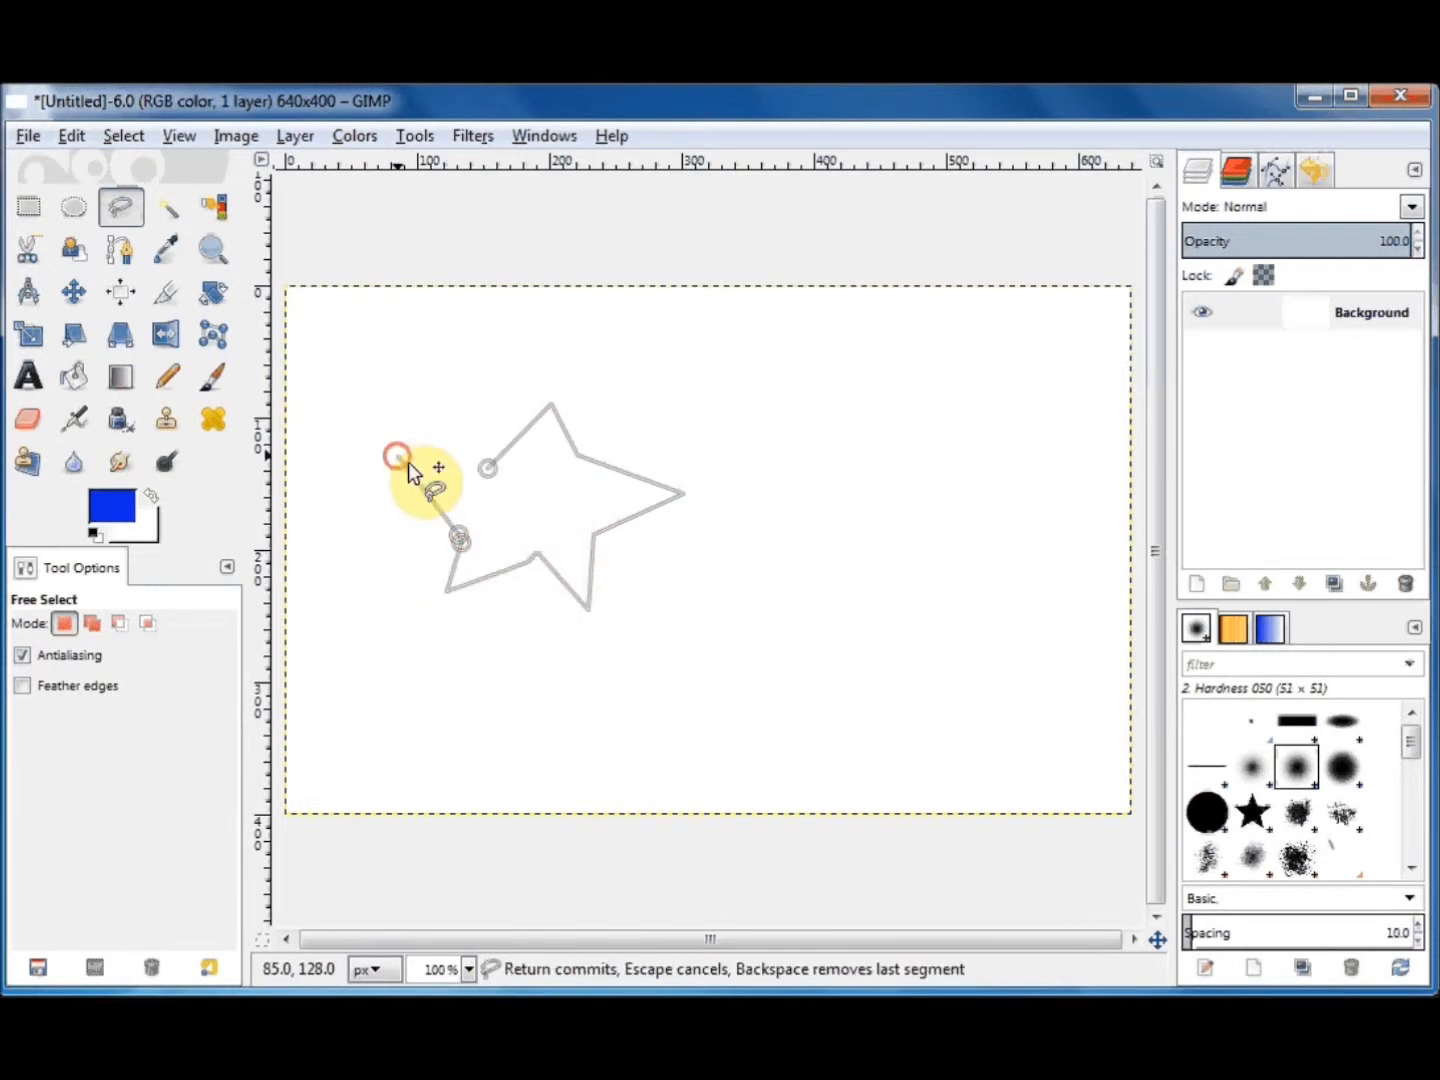
click(489, 467)
click(490, 467)
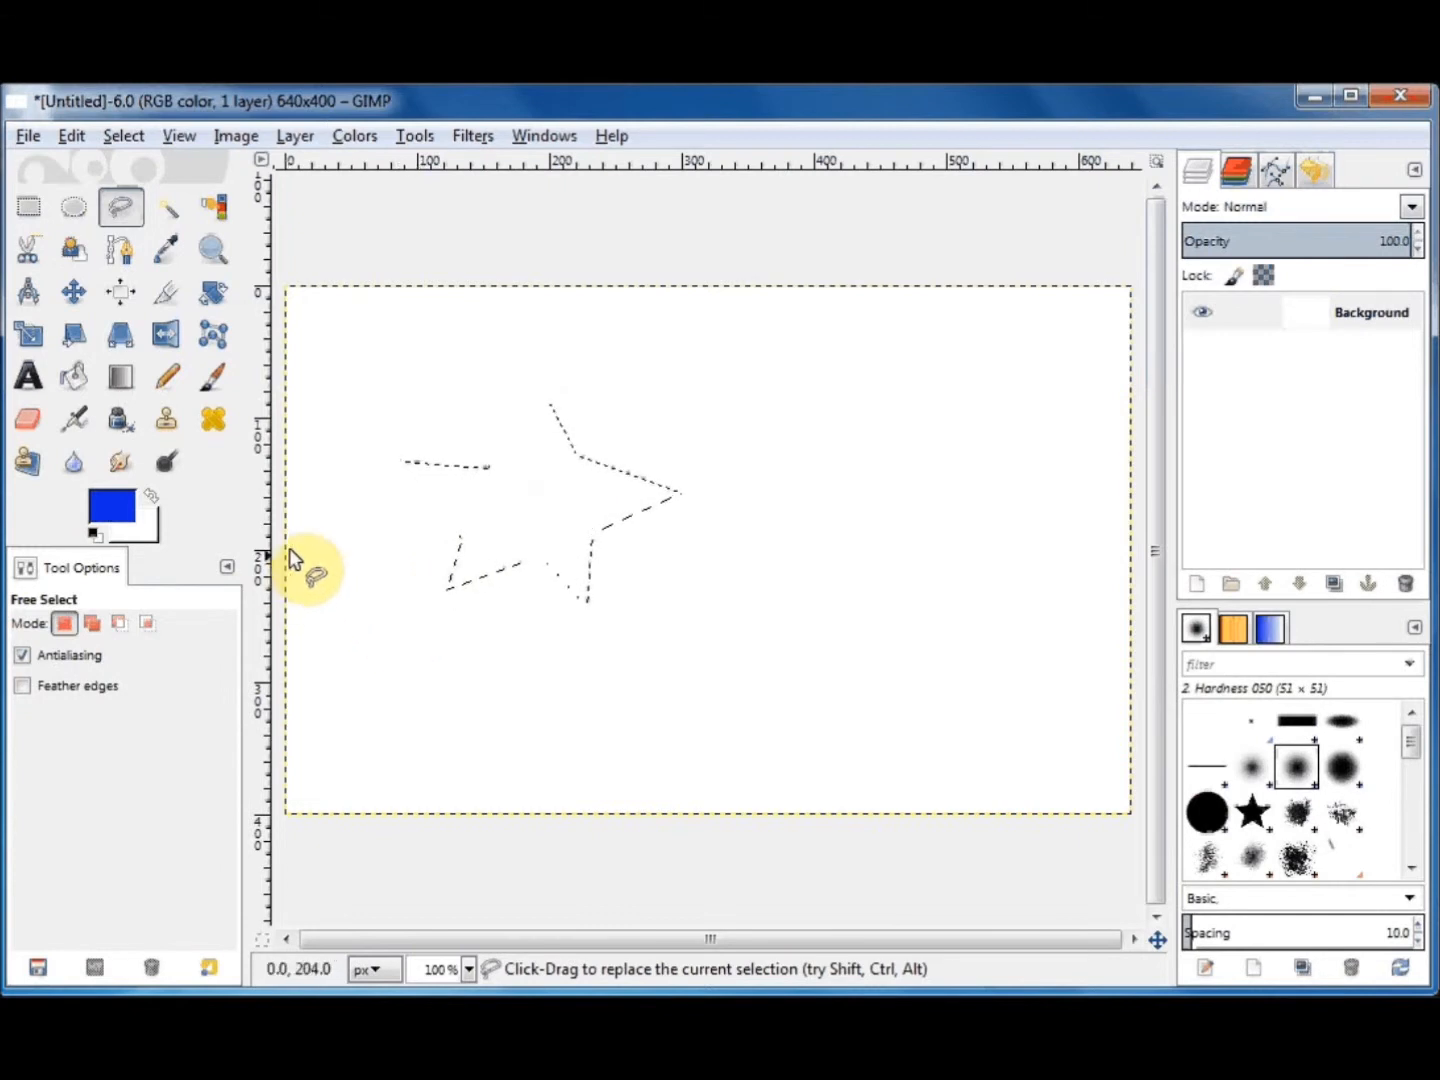
Bucket-fill the star selection with the blue foreground color using FG color fill, and clear the selection.
click(66, 374)
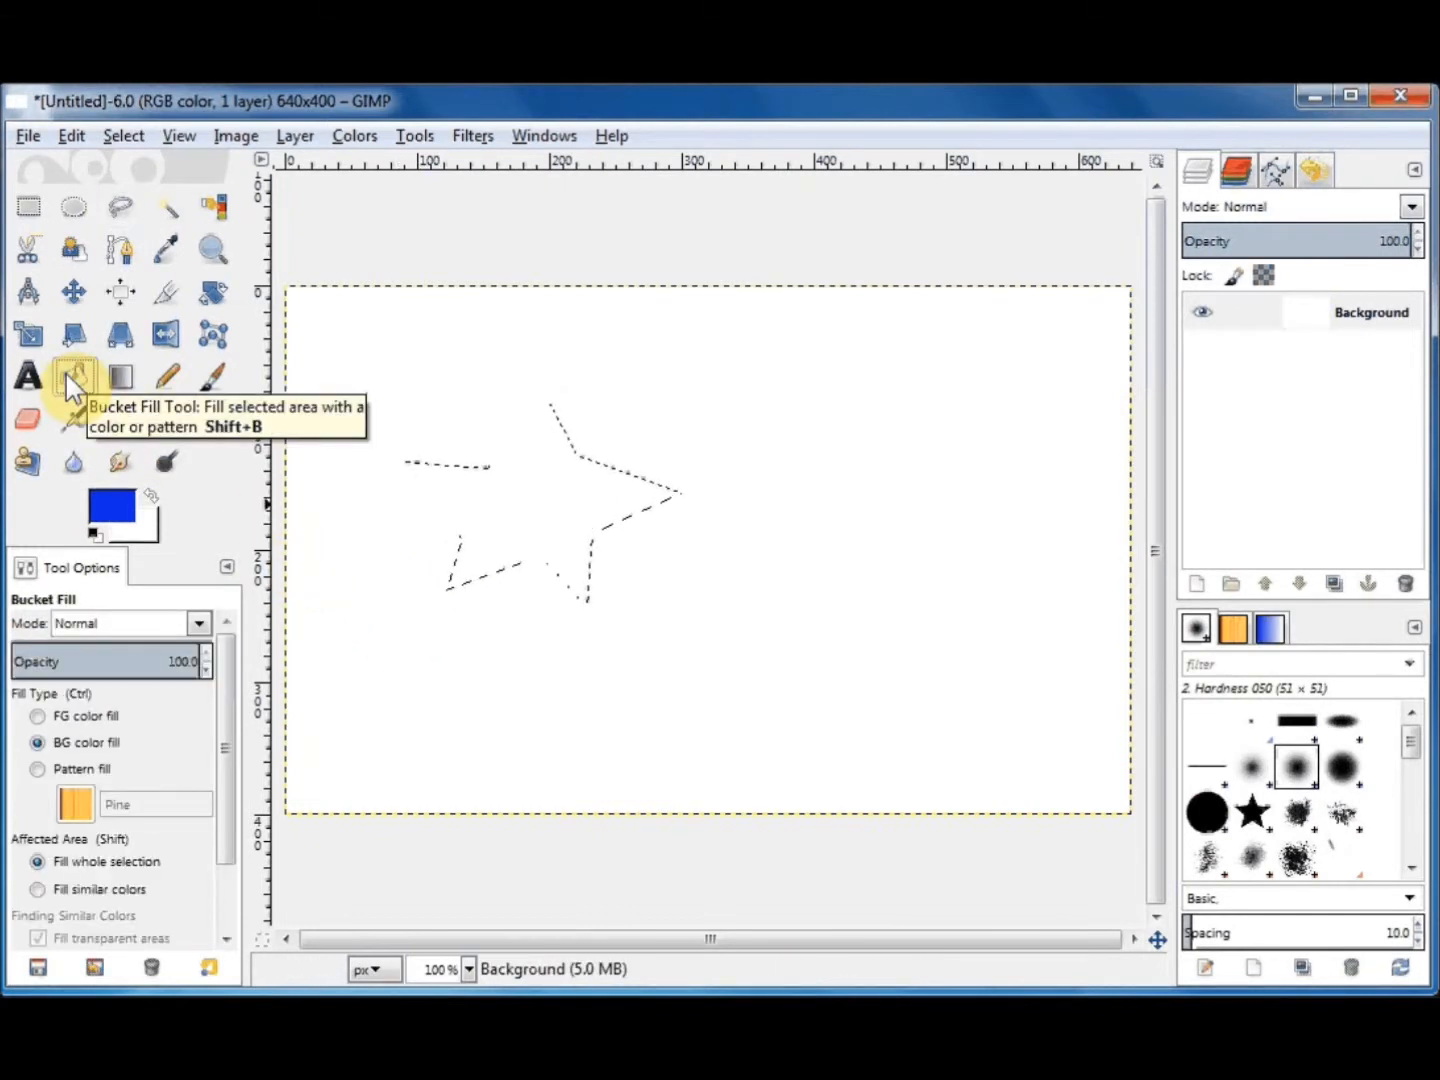
click(79, 724)
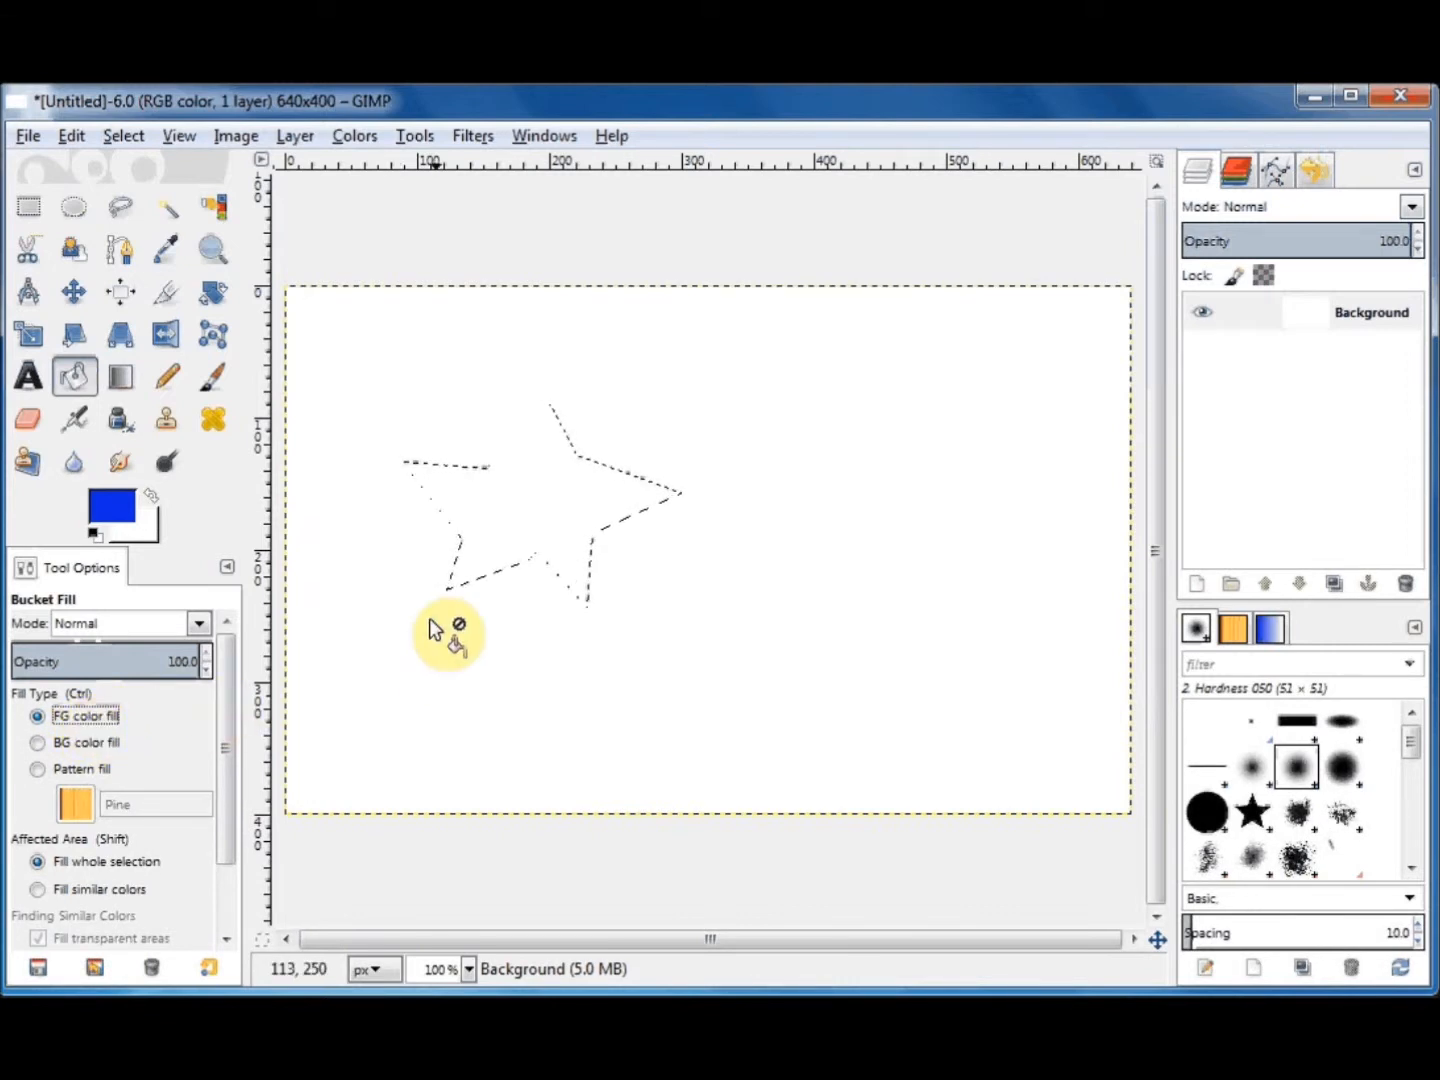
click(544, 510)
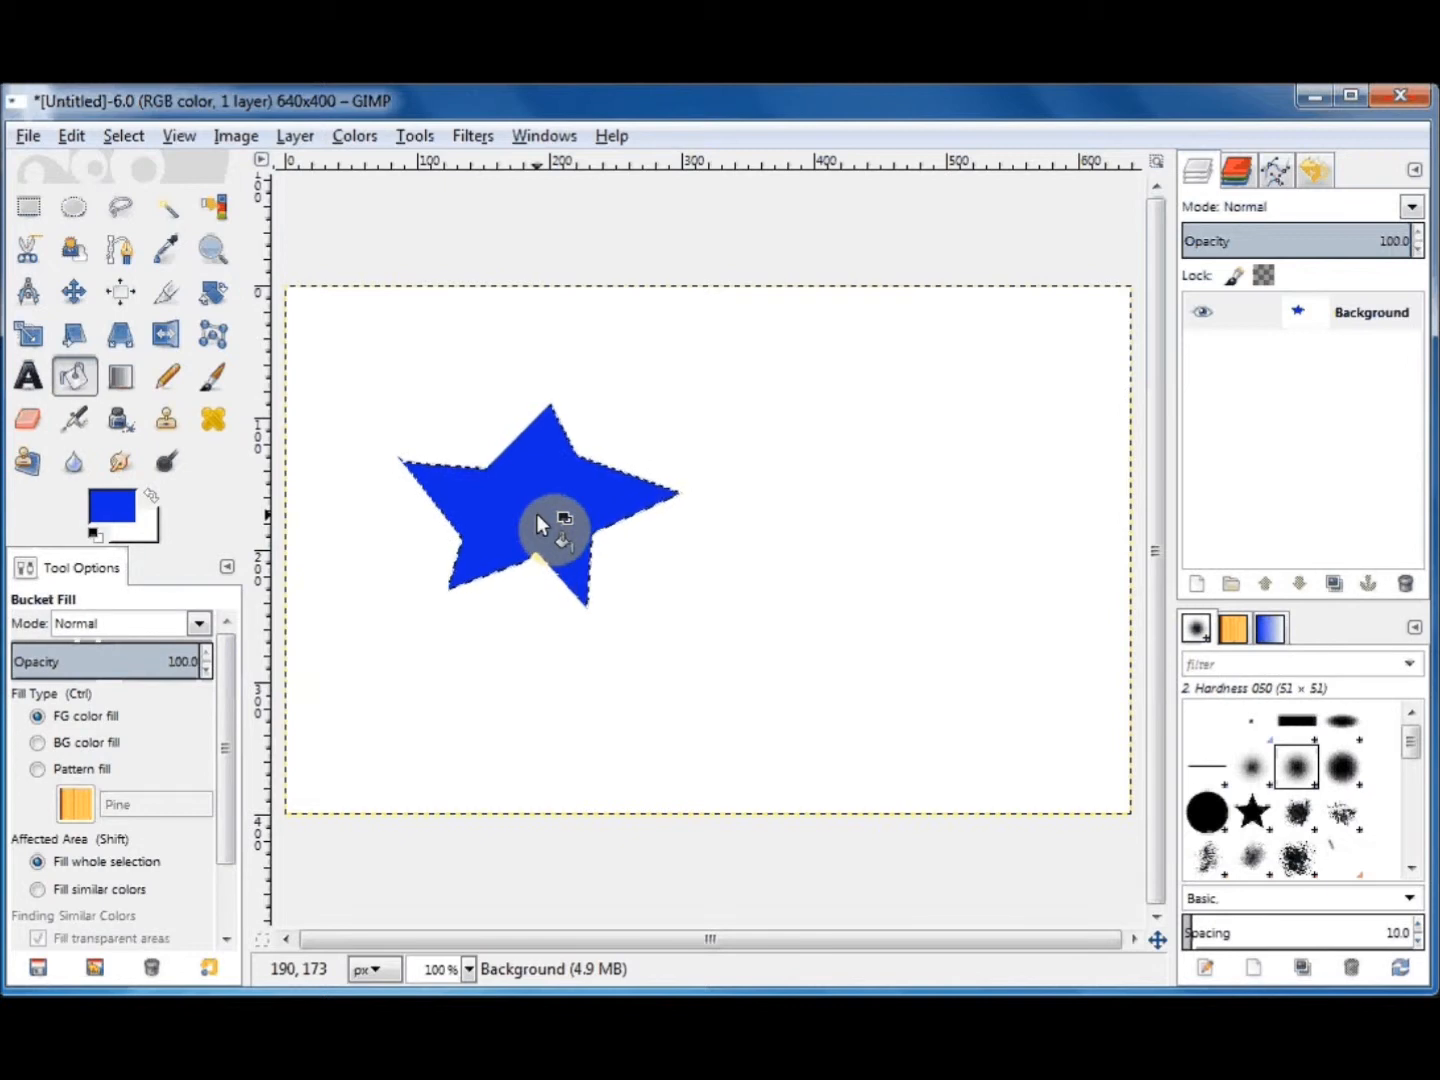
click(124, 137)
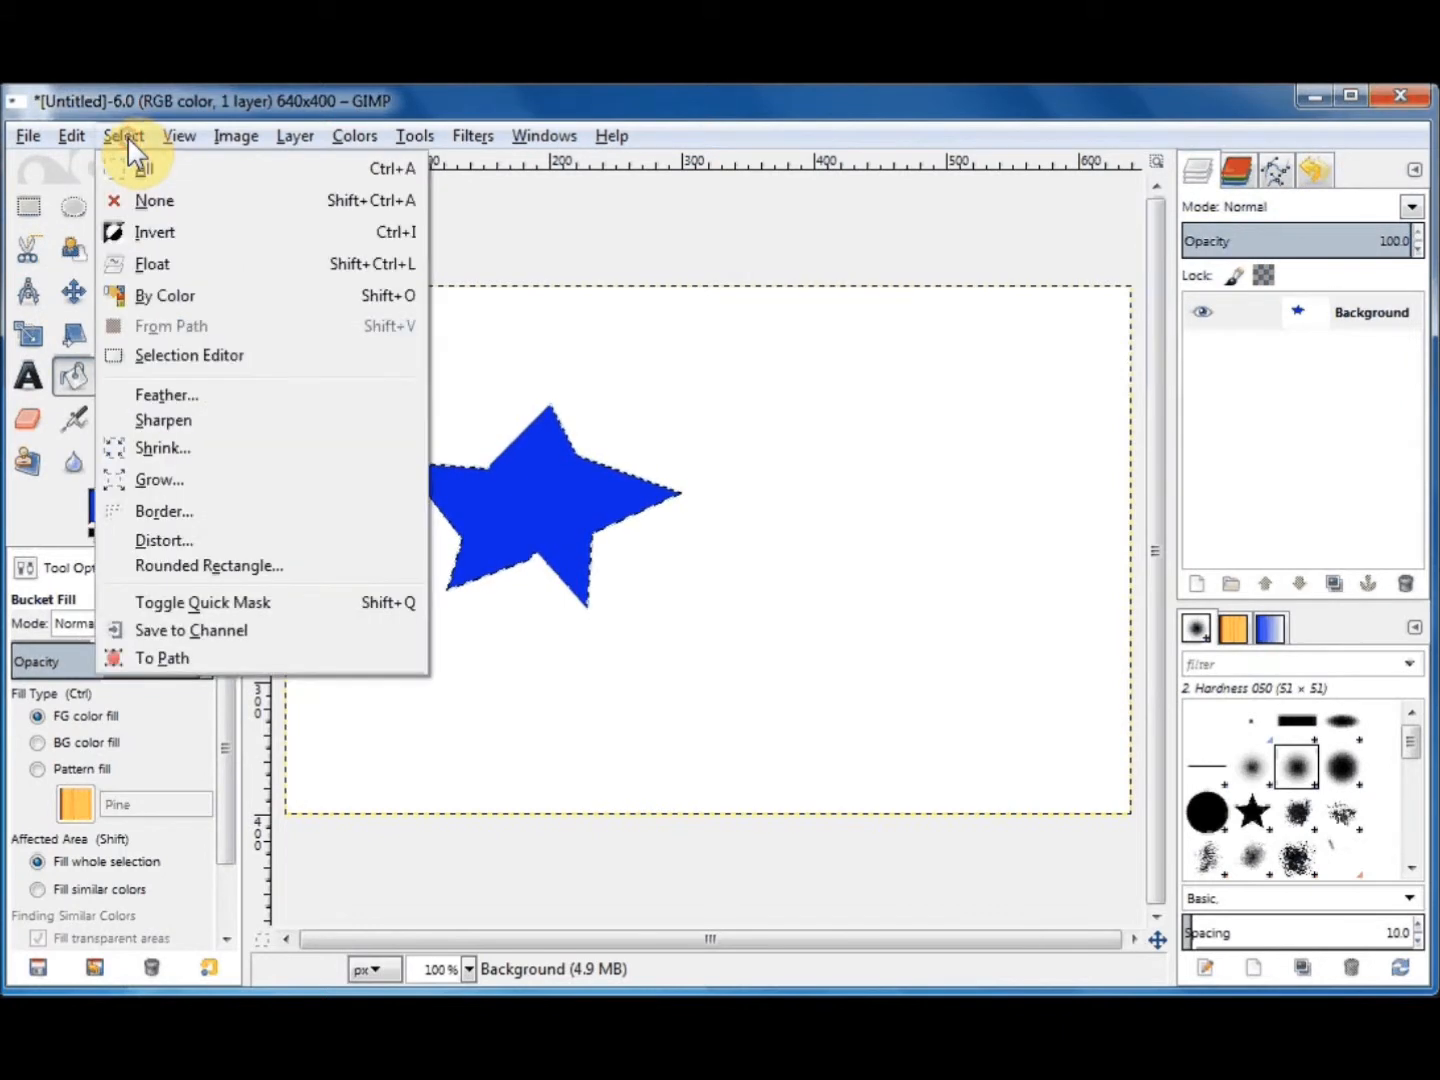
click(150, 200)
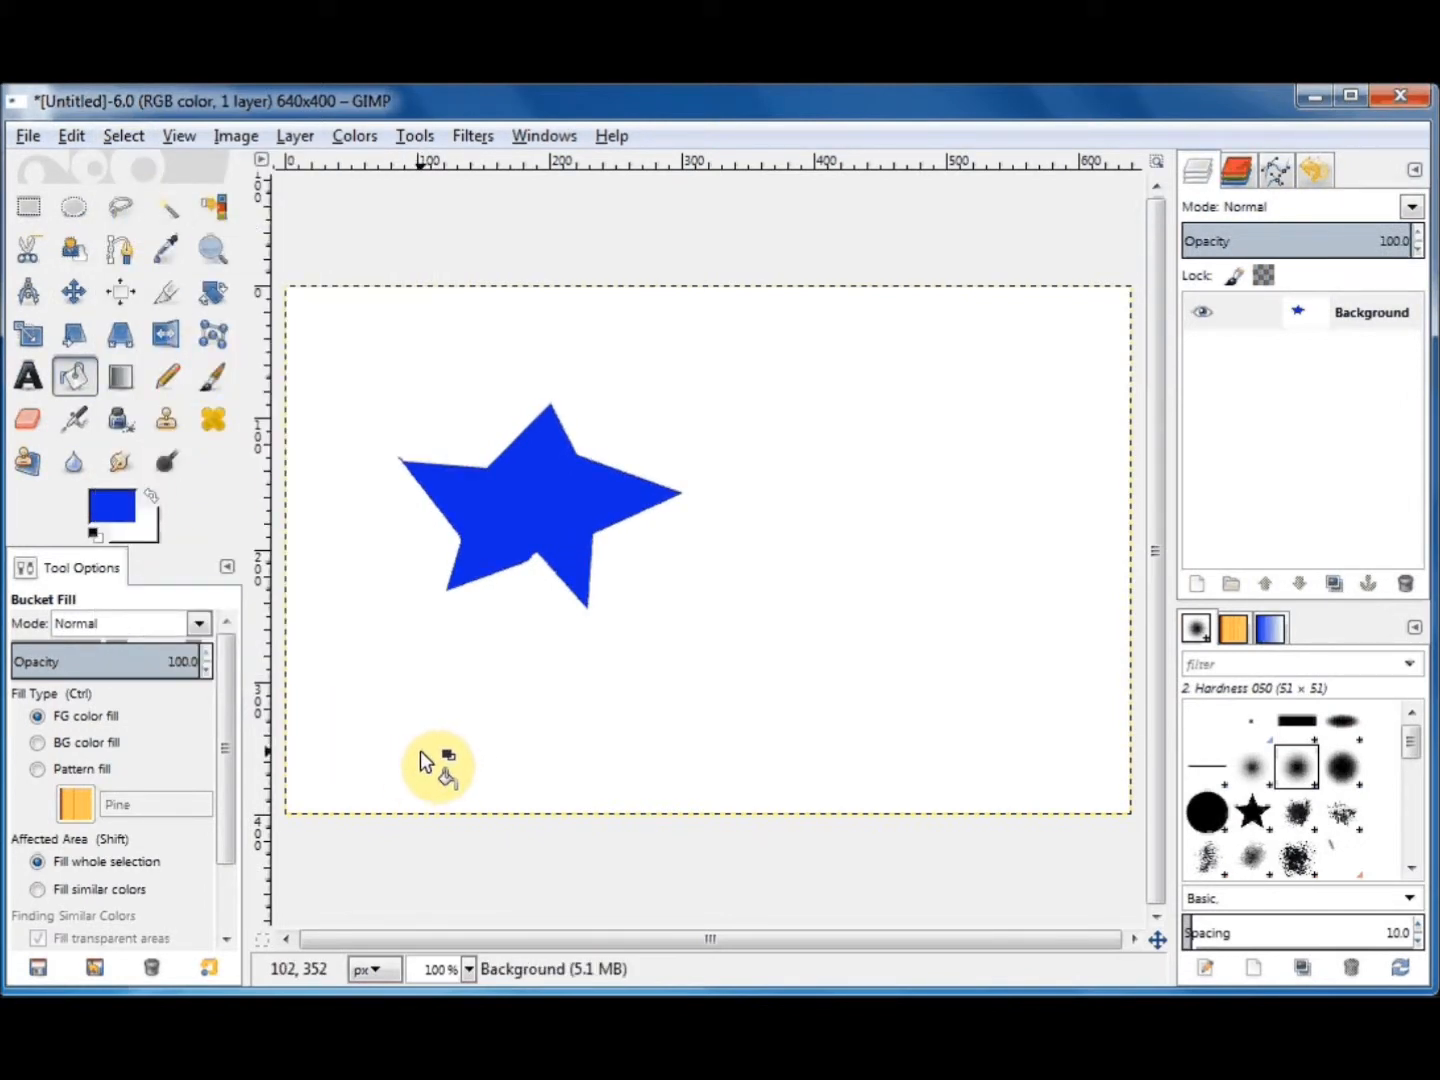
Bucket-fill the whole image with the Pine pattern, and fill it over with the Qbert pattern.
click(77, 772)
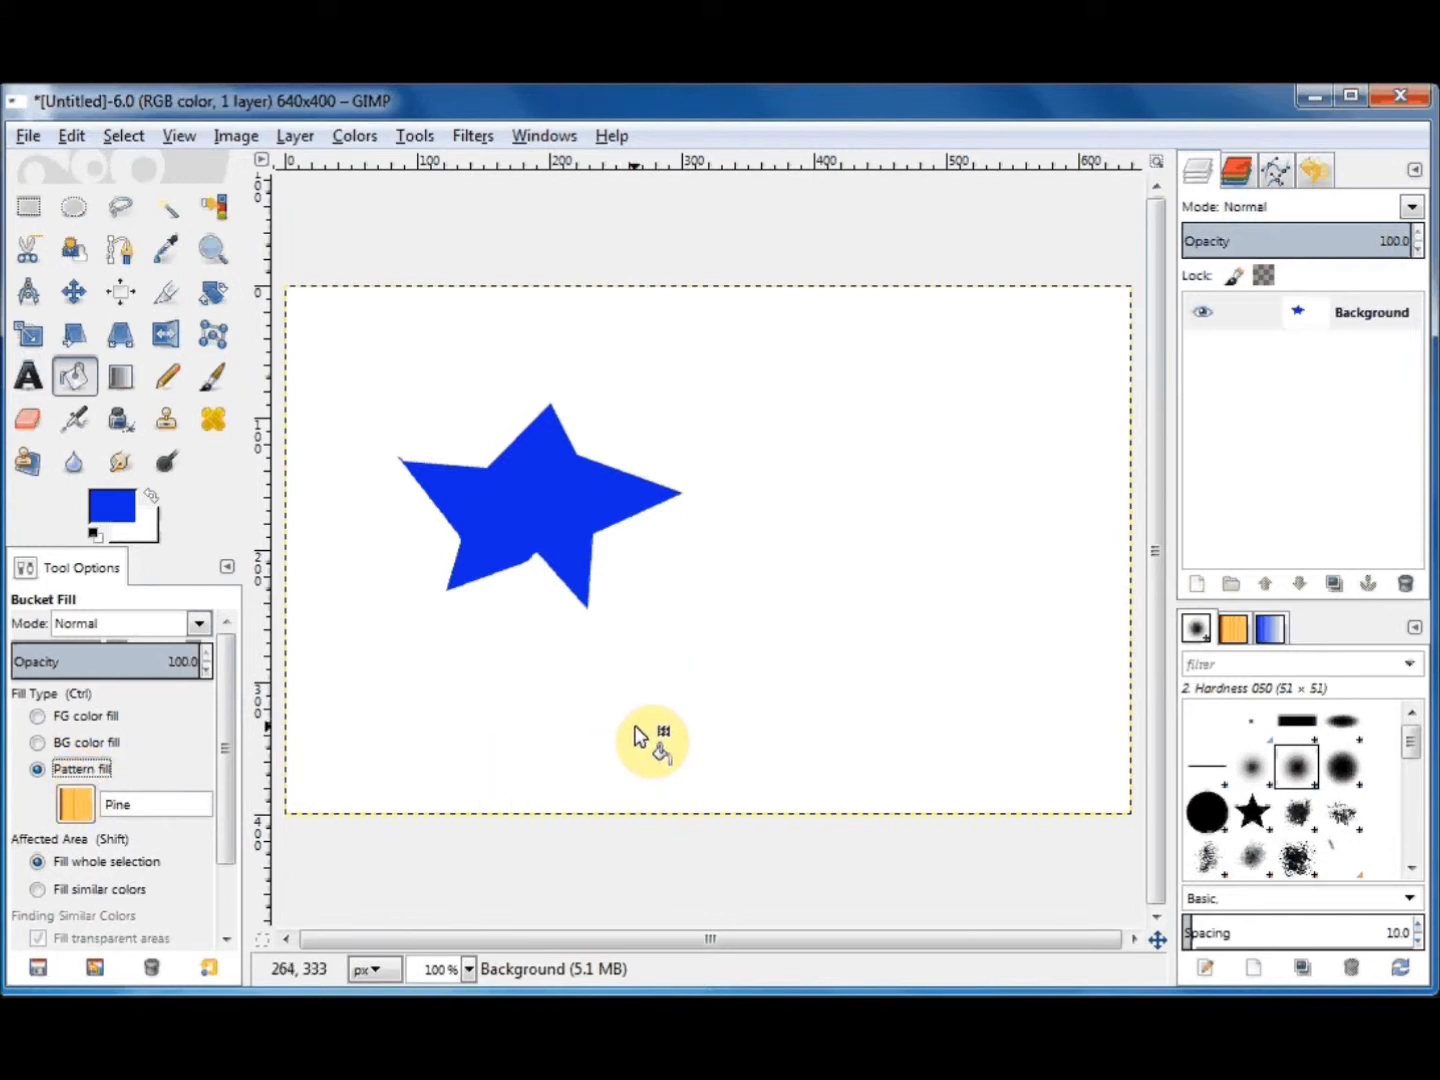
click(738, 658)
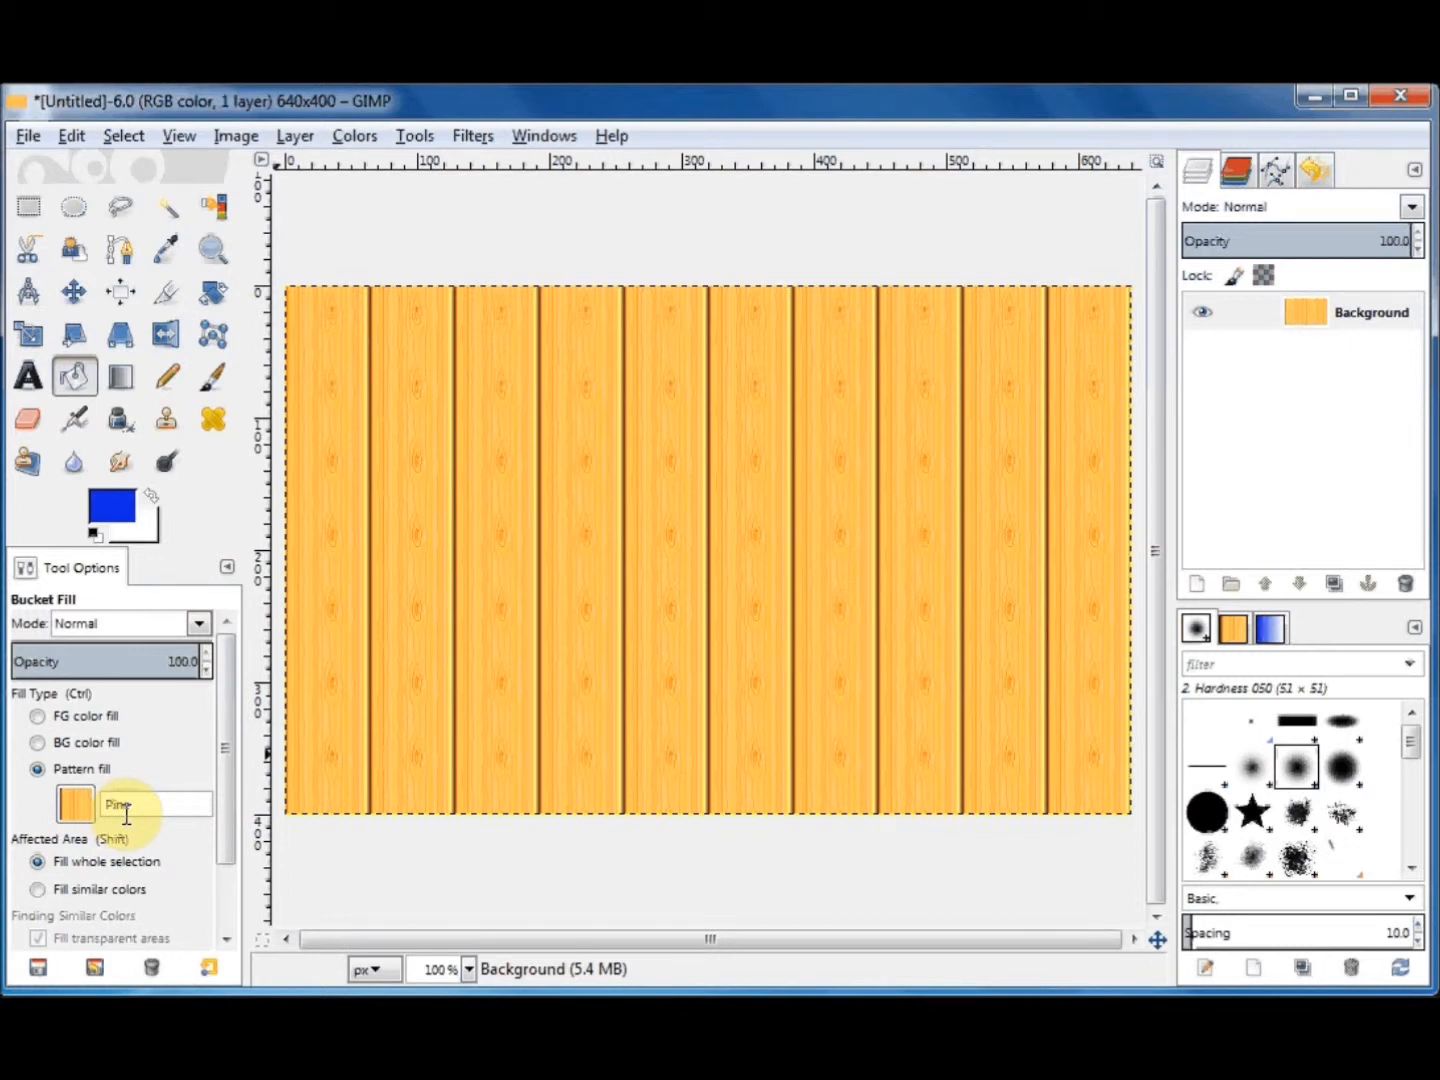
click(76, 806)
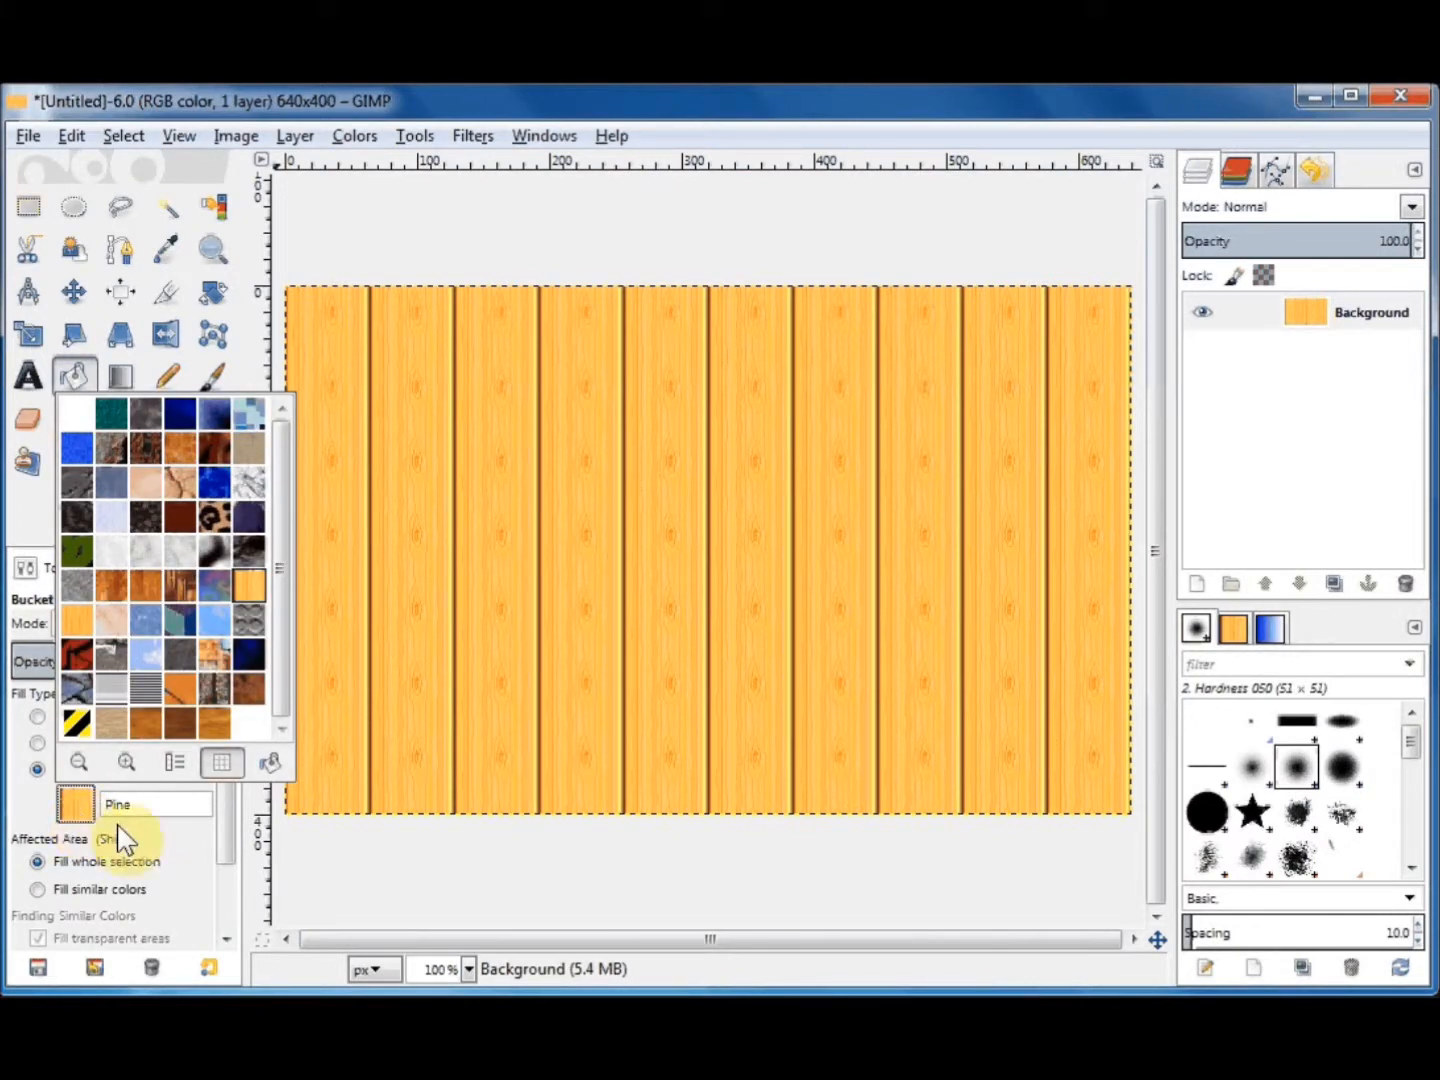
click(178, 621)
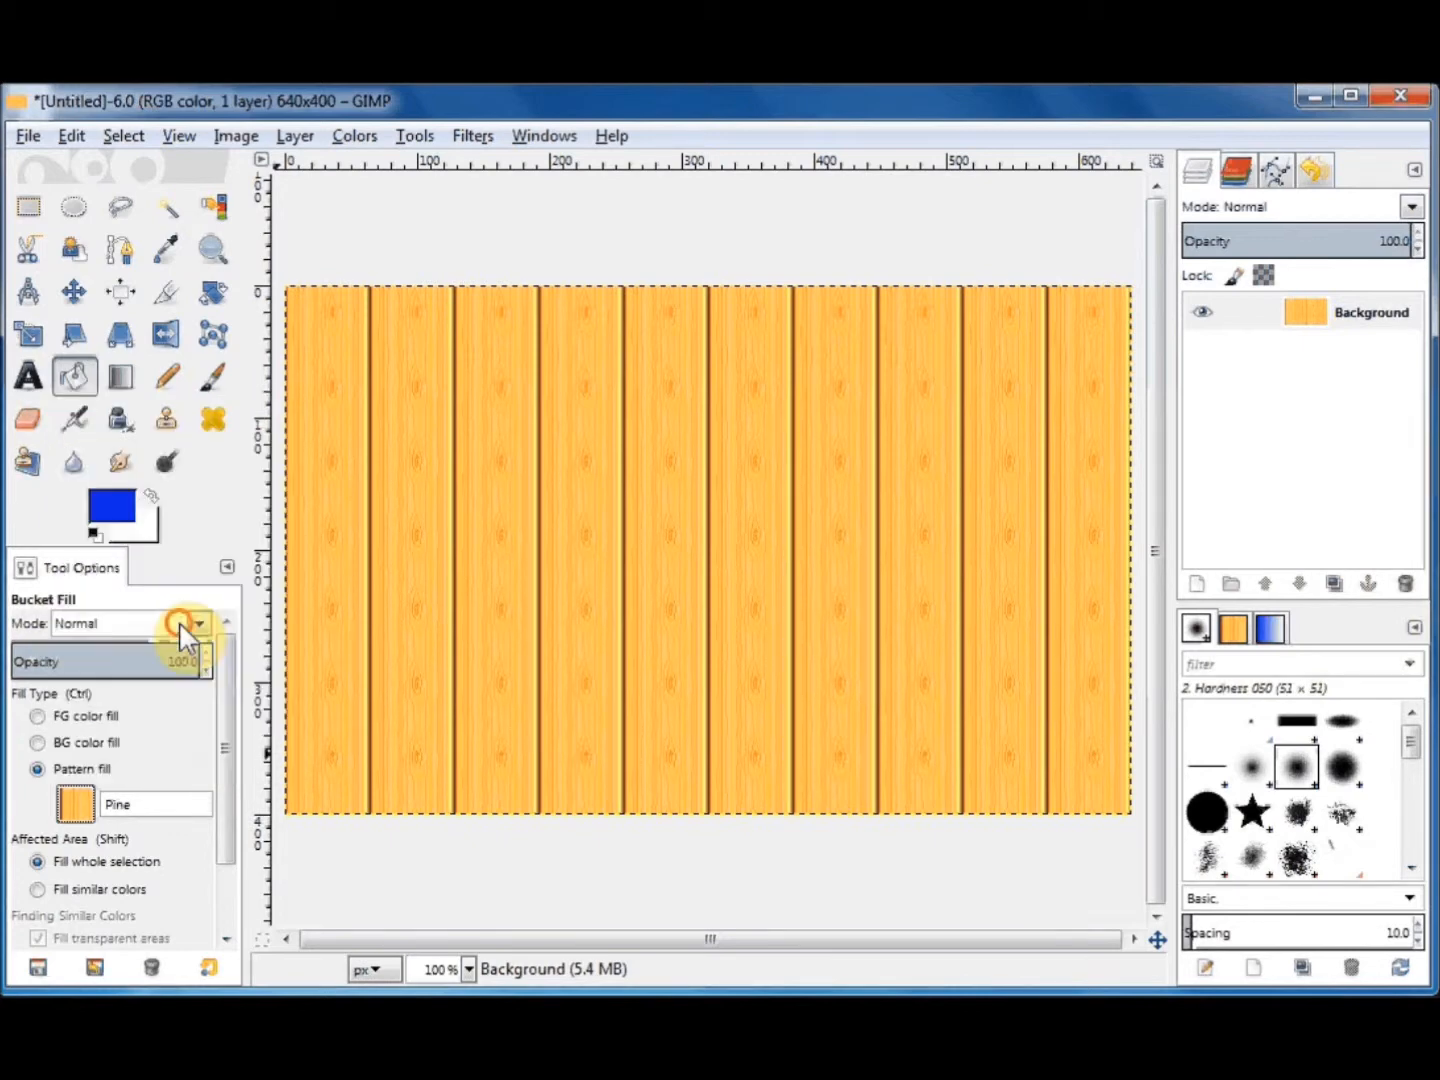
click(599, 632)
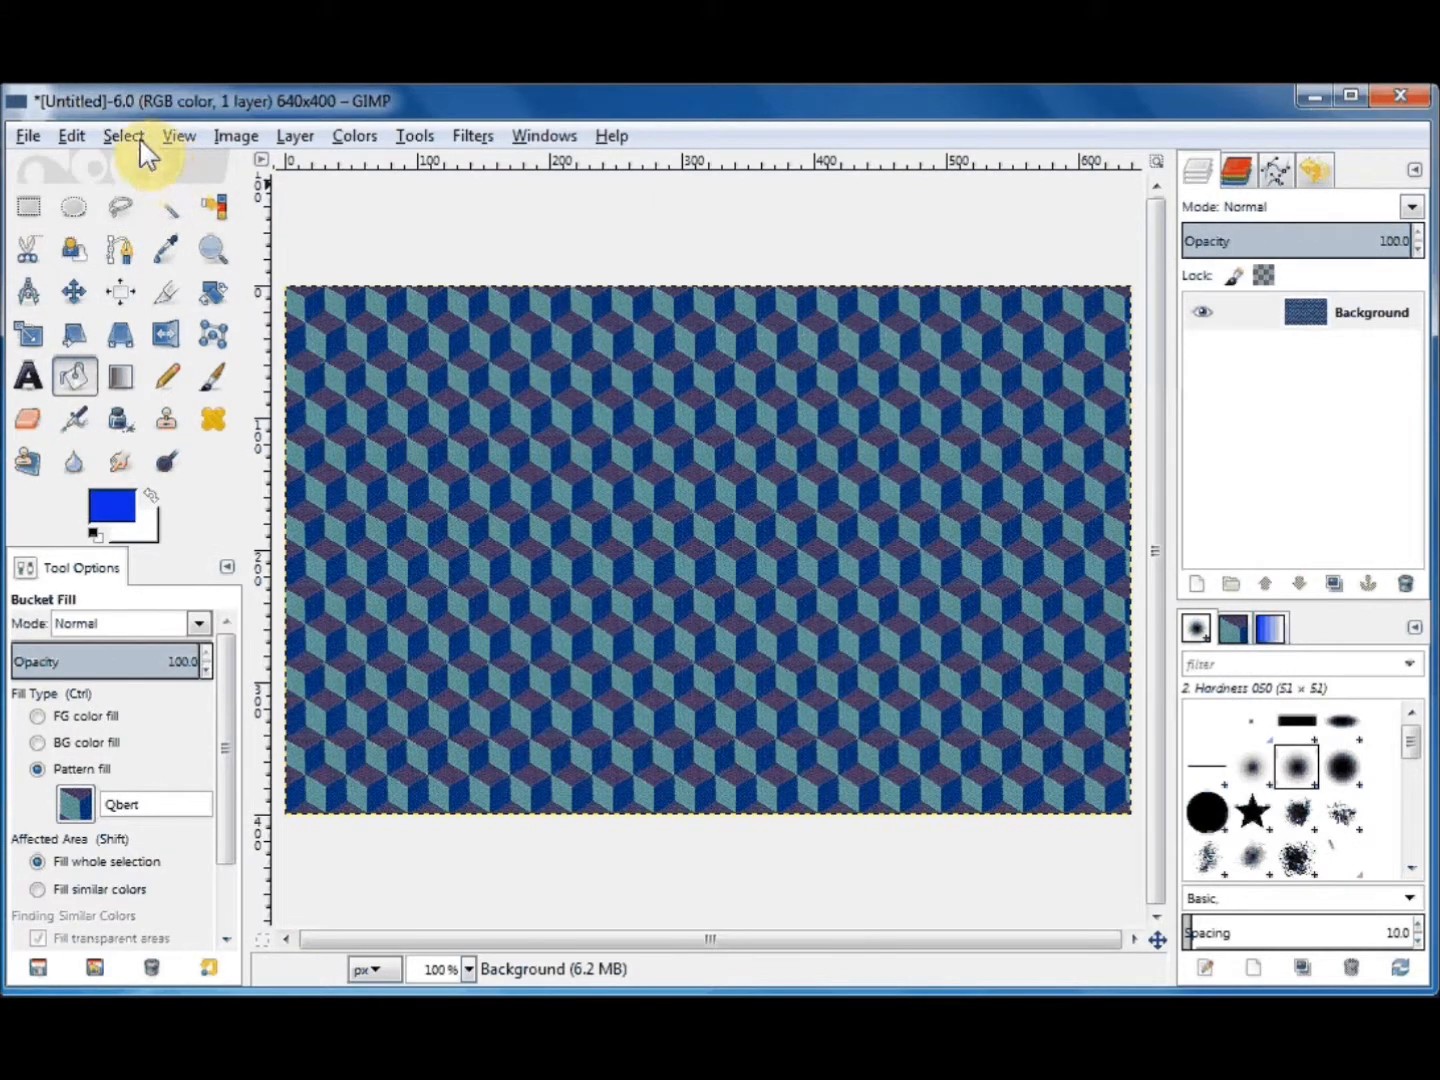
Bucket-fill a rectangular selection of about 370 × 212 px in the middle of the image with the Lightning pattern, and clear the selection.
click(27, 205)
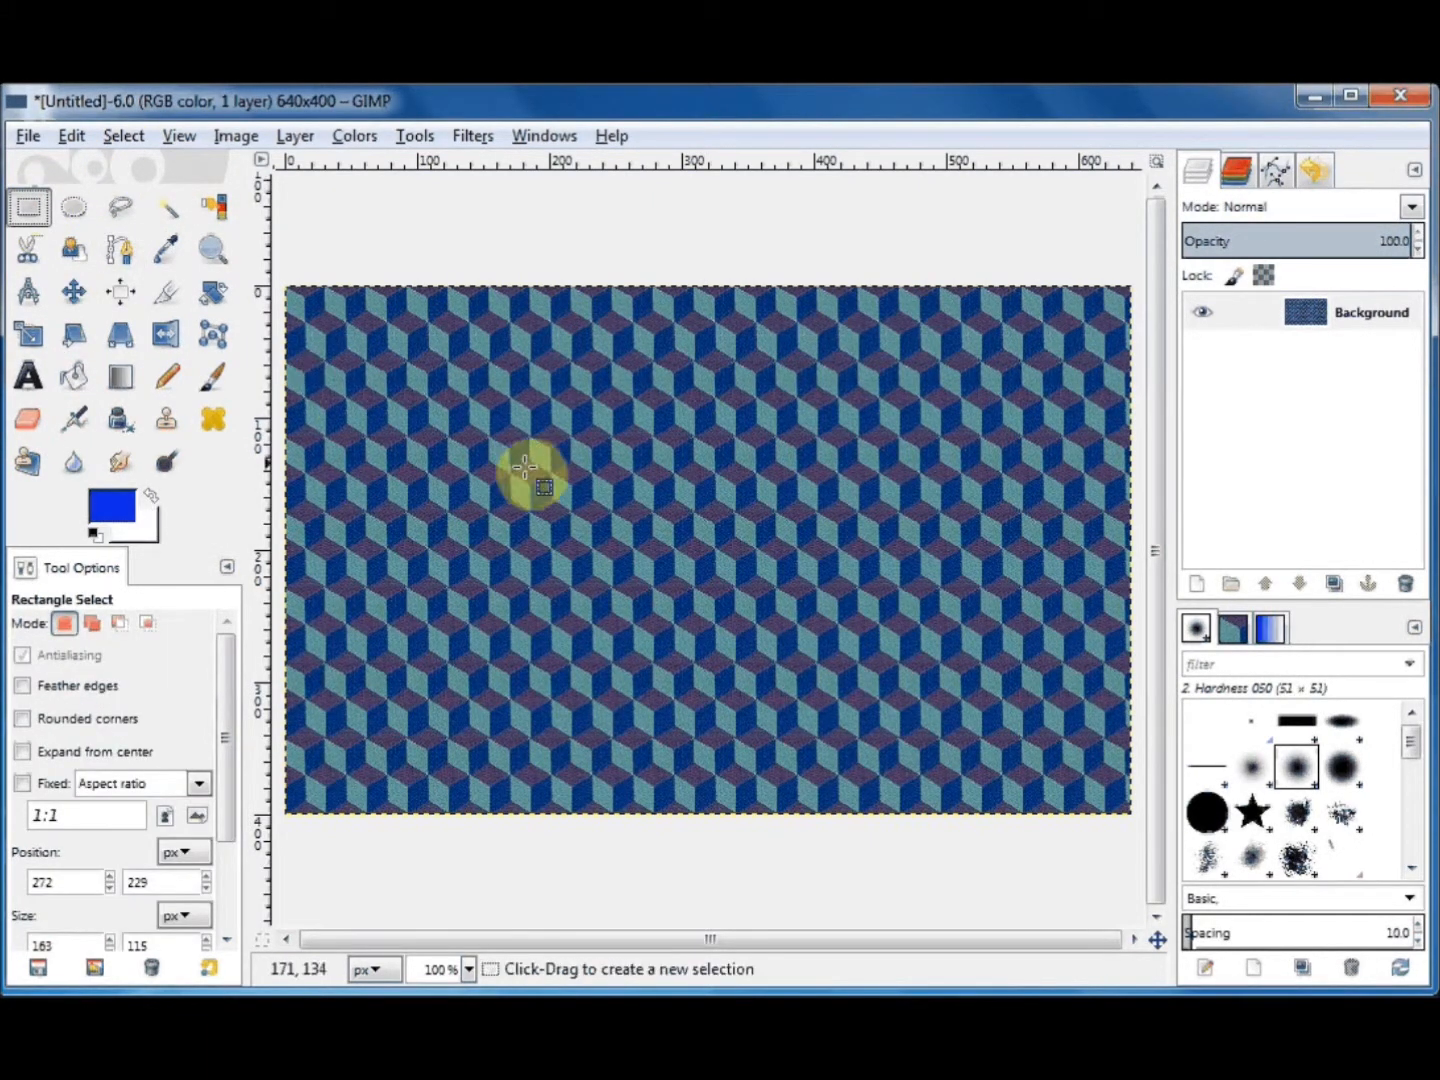
drag(467, 419, 952, 697)
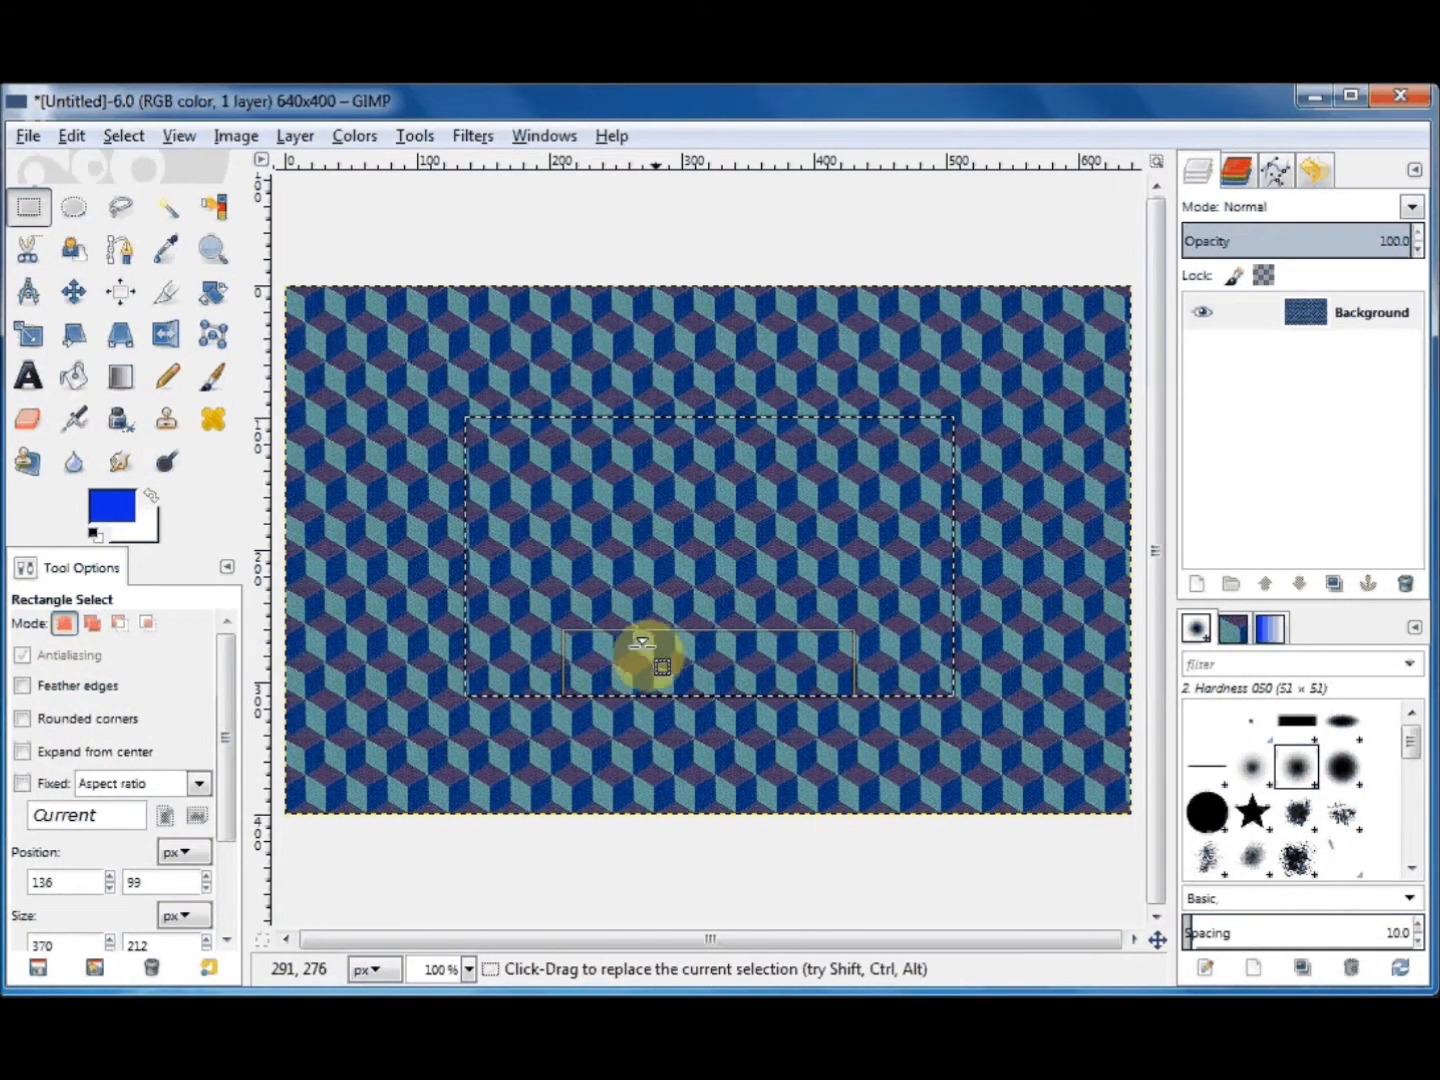
click(76, 388)
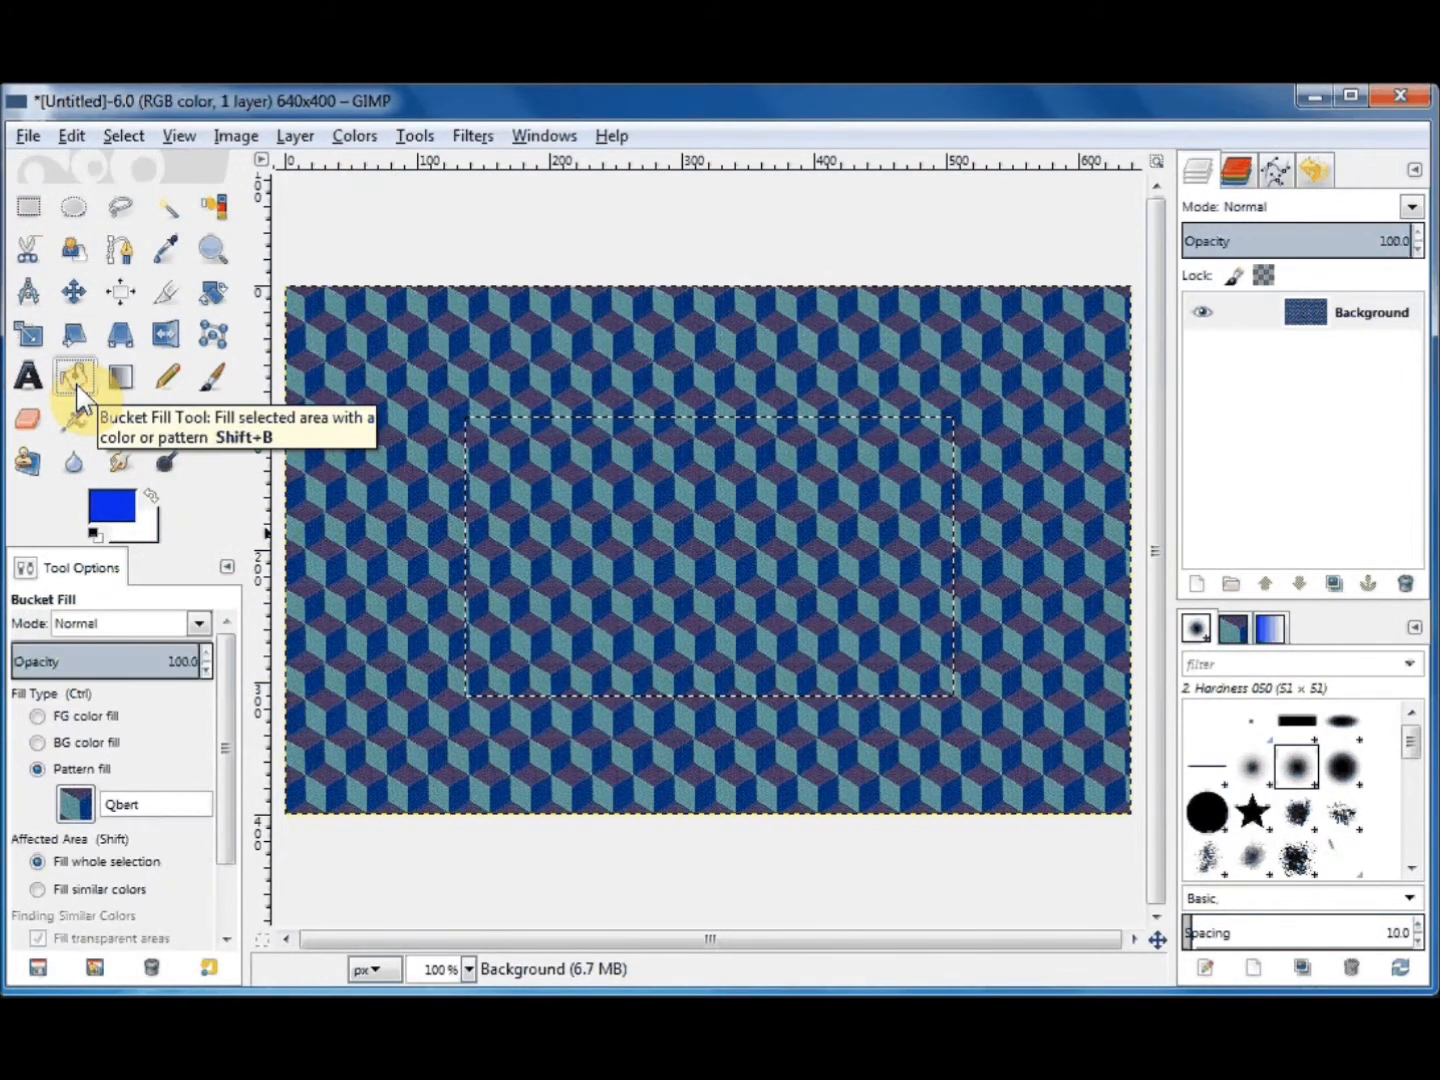
click(77, 804)
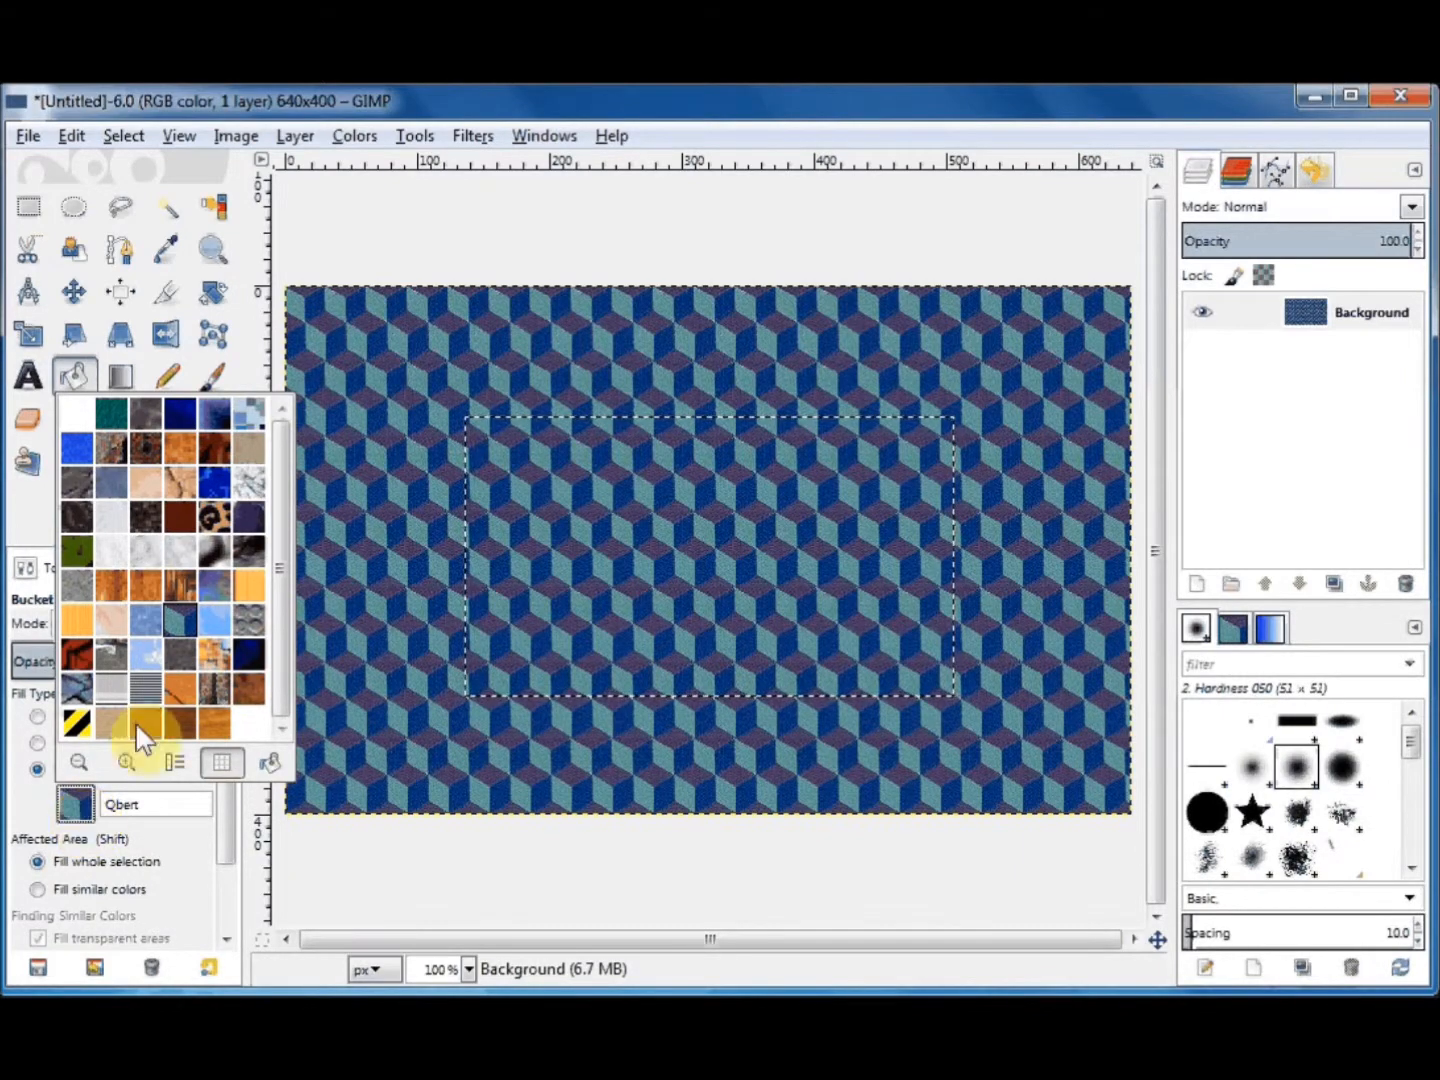
click(248, 508)
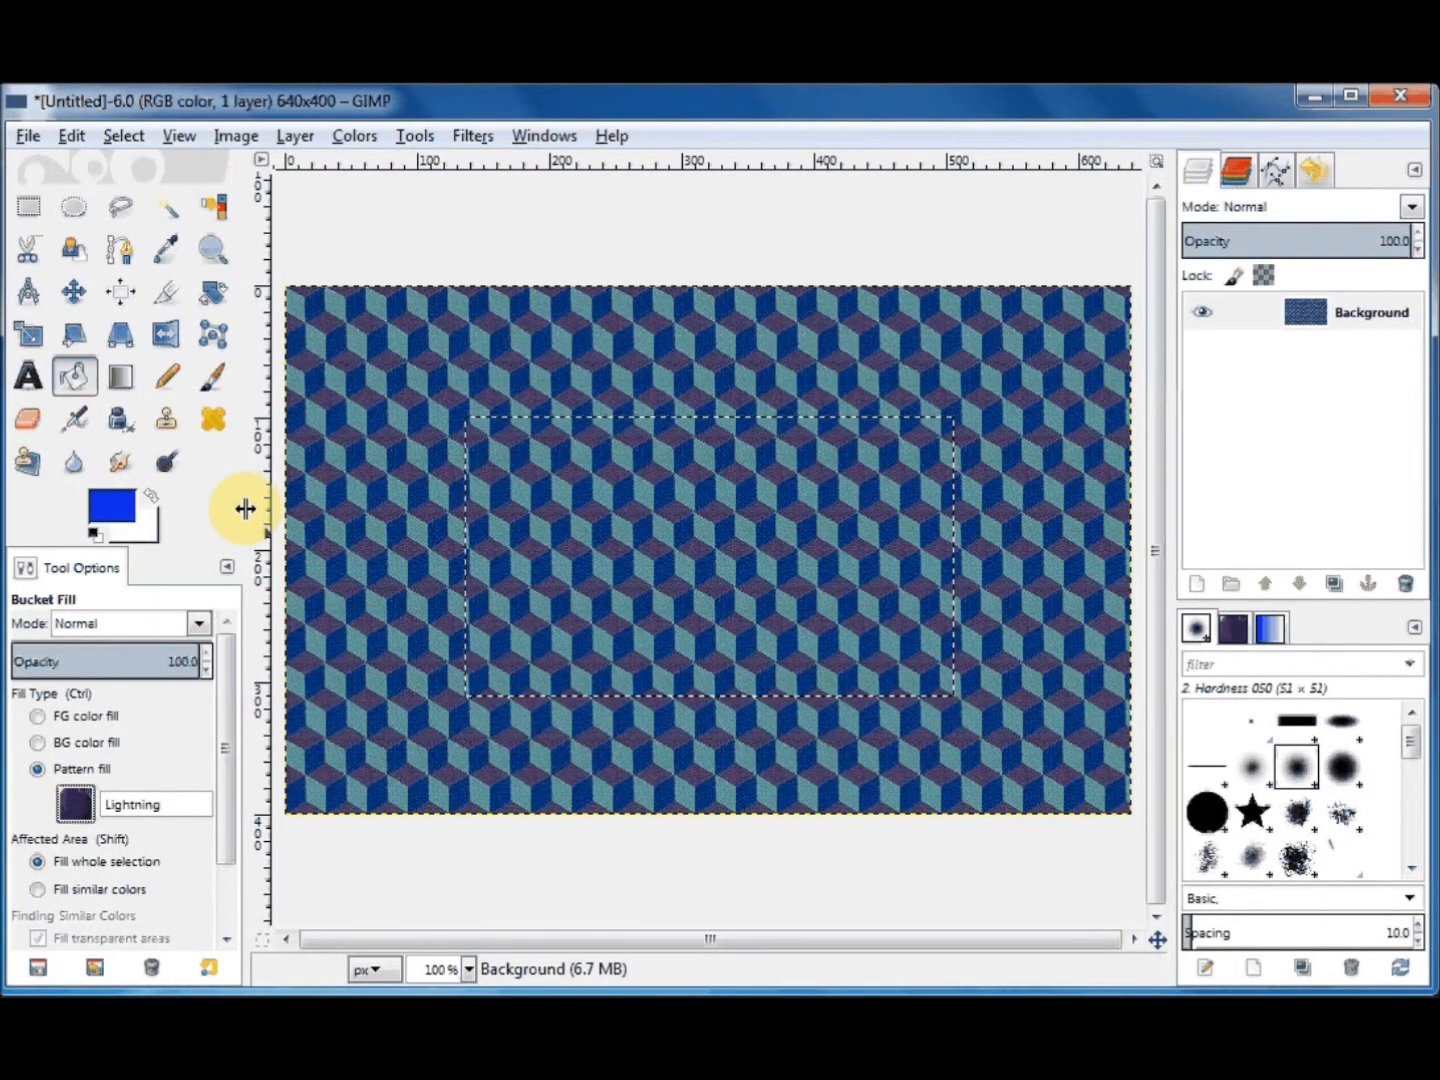
click(714, 592)
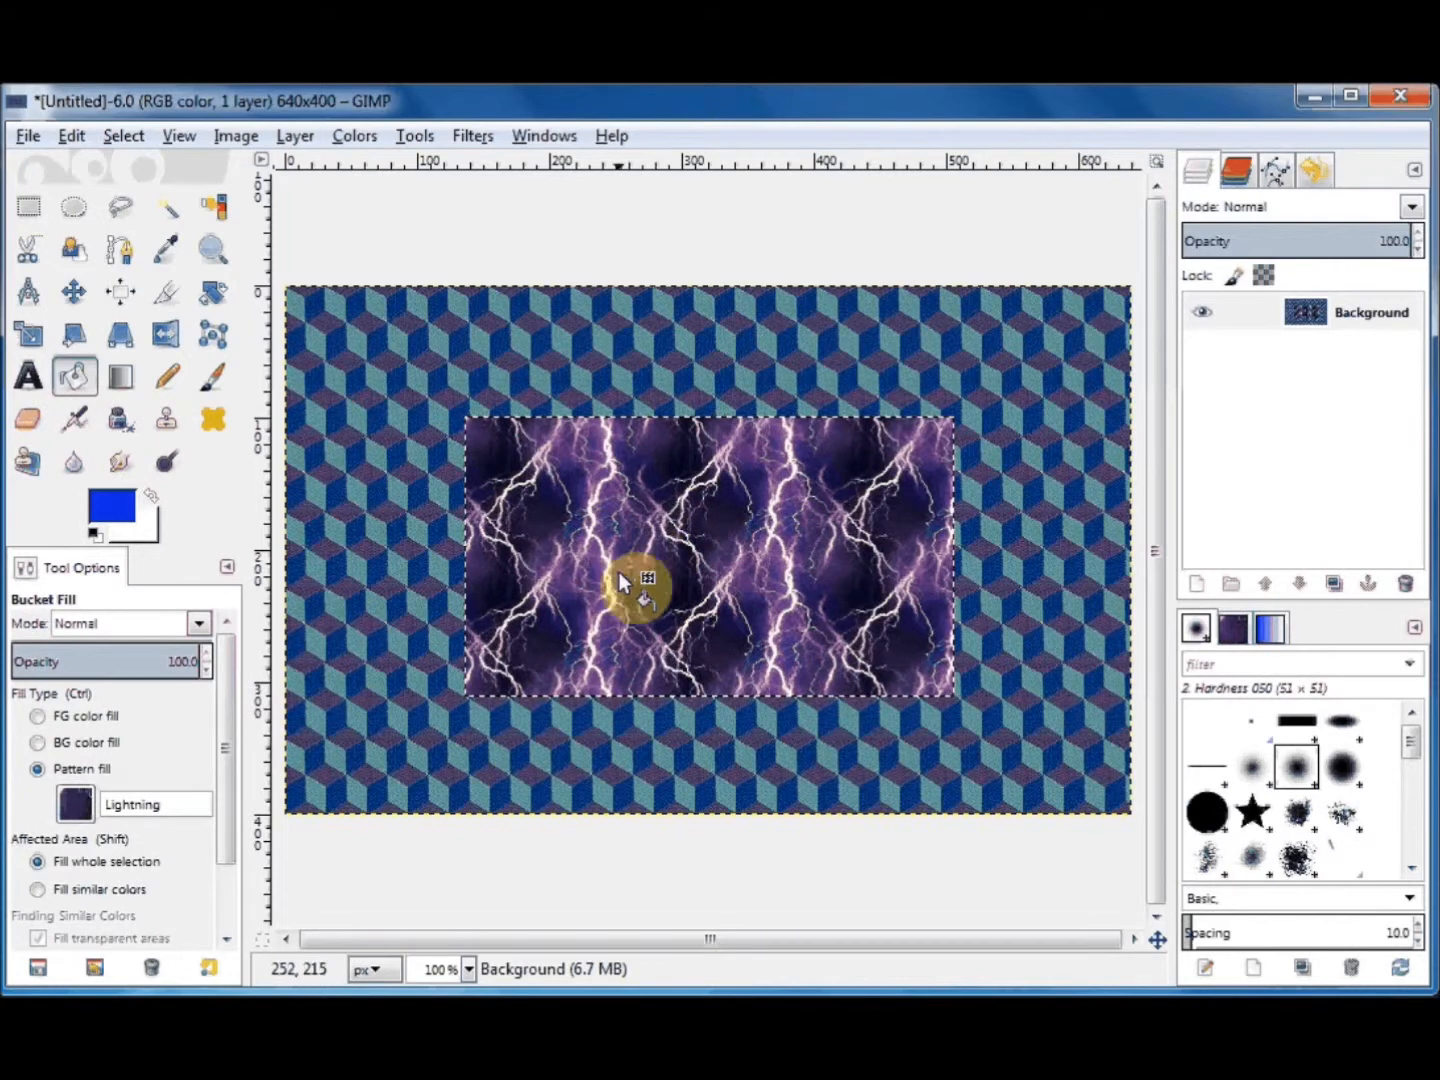
click(121, 137)
click(137, 204)
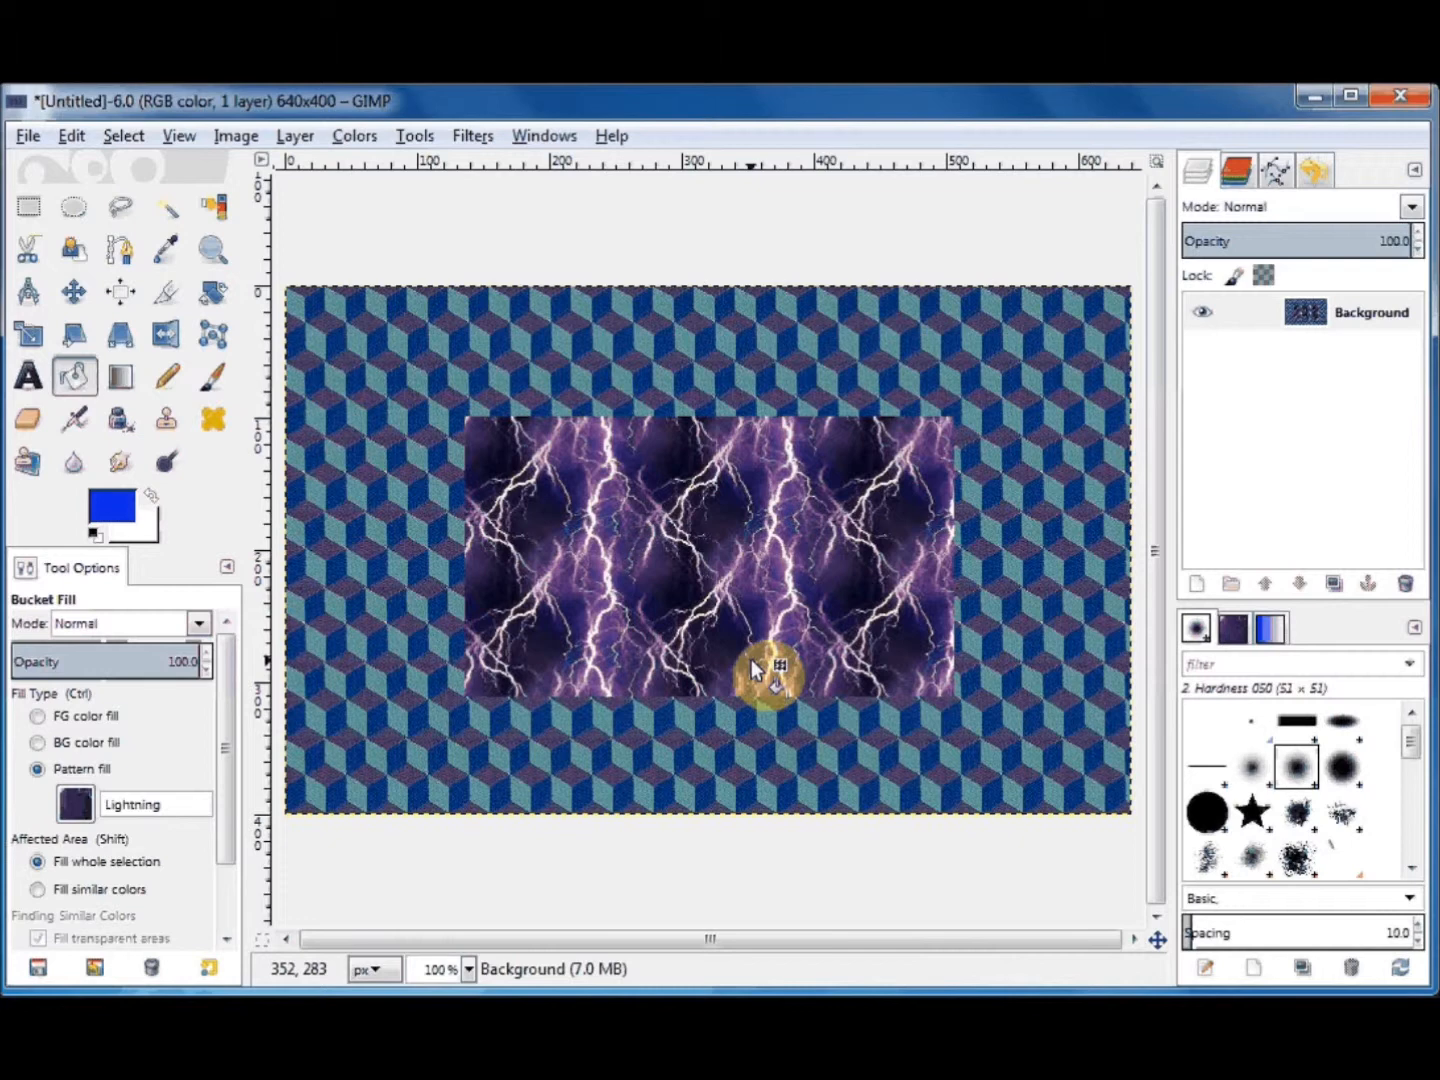
Export the image as bucketfill.png to the Pictures folder with the existing PNG options, and close it without saving.
click(30, 137)
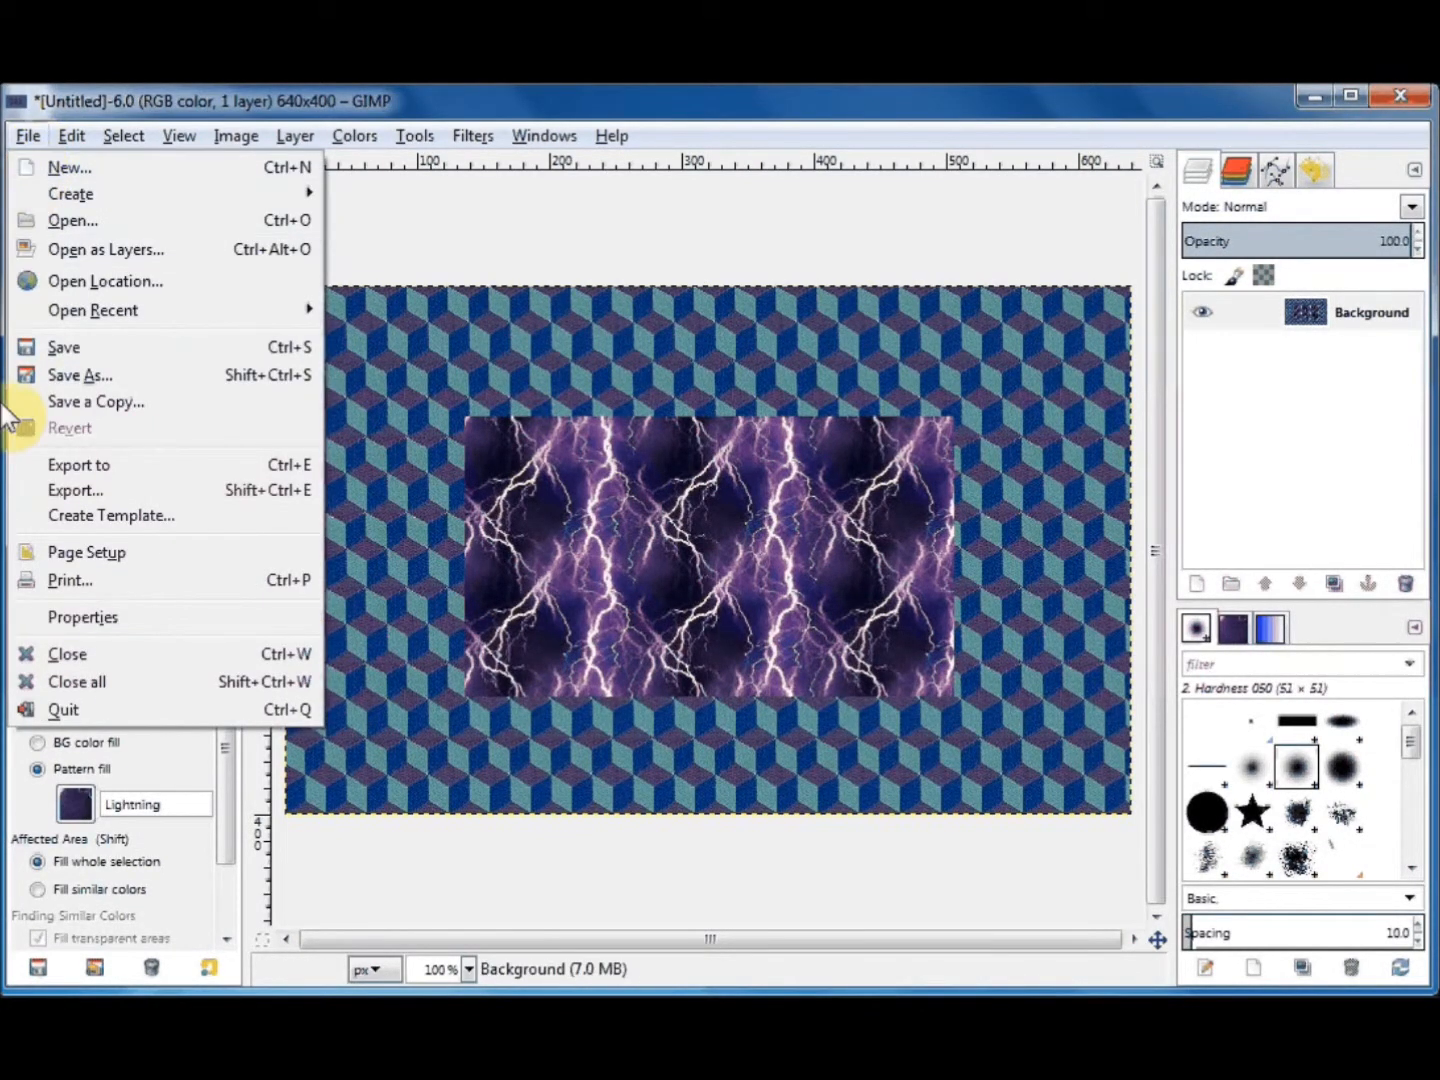
click(62, 490)
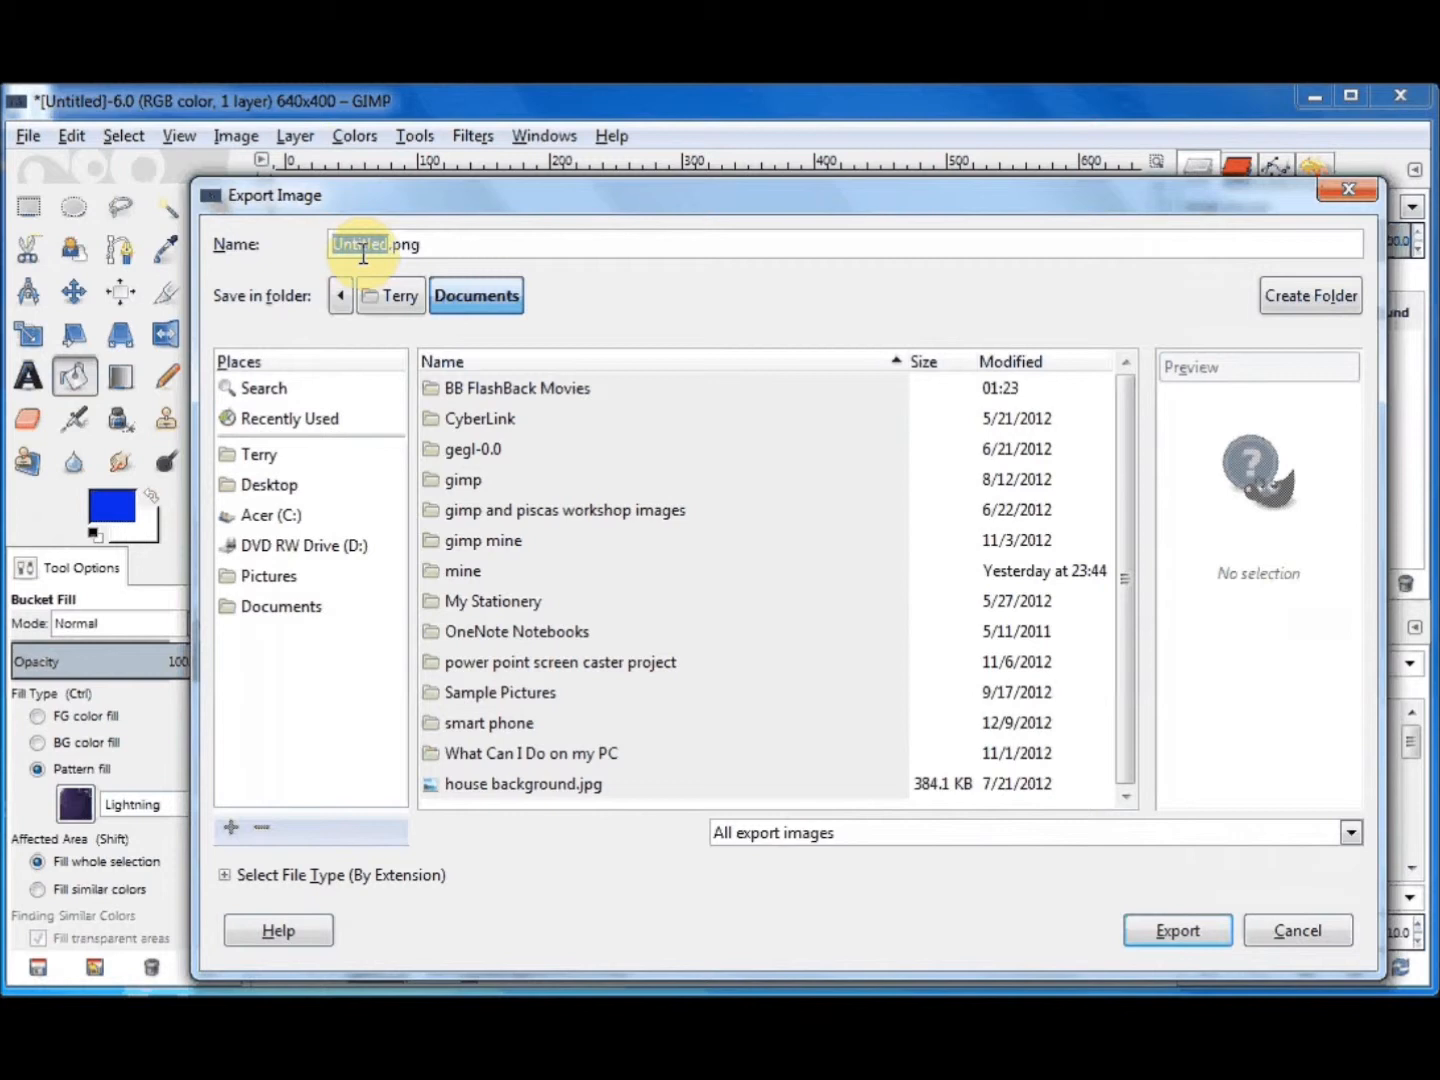
text(bucketfill)
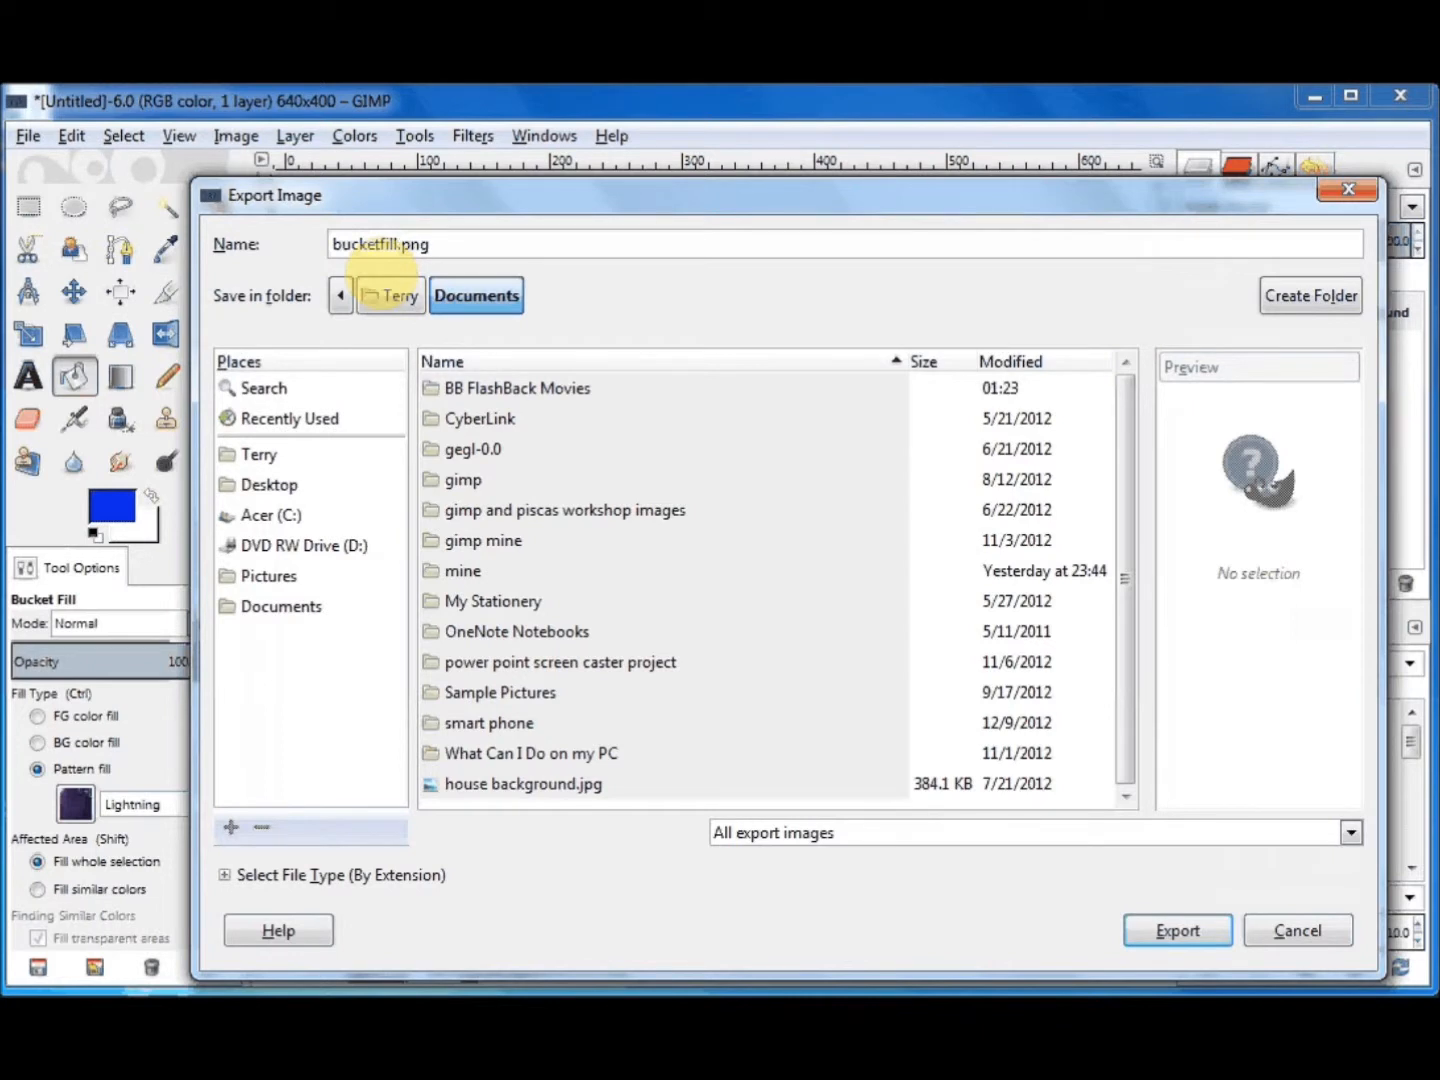
click(451, 251)
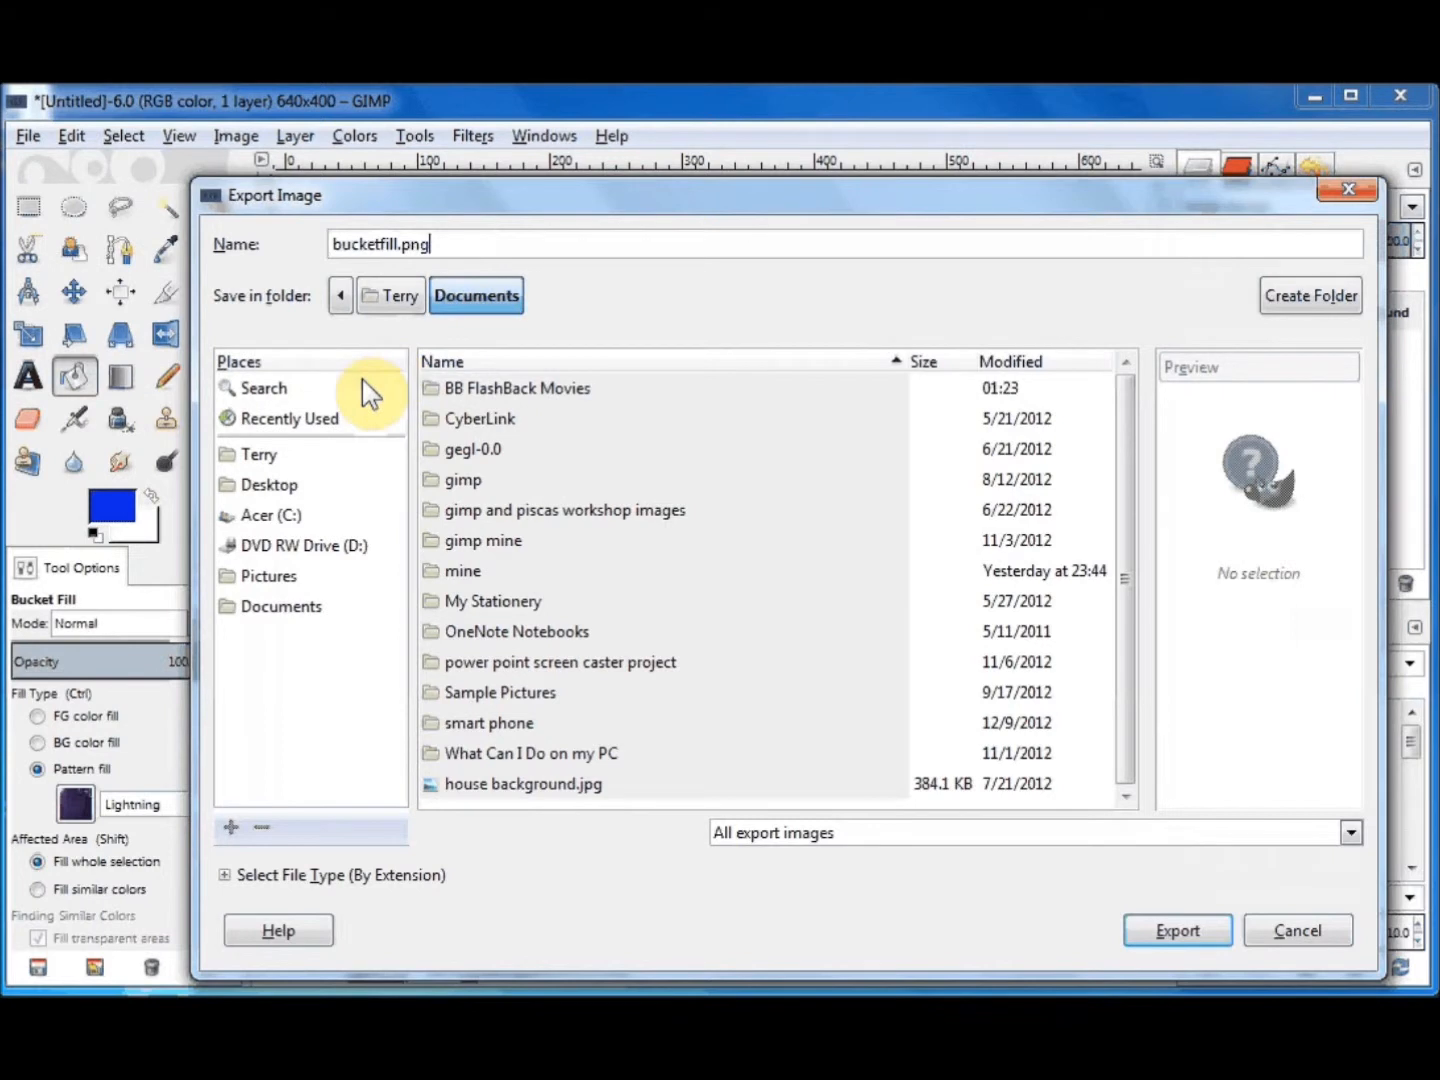
click(269, 583)
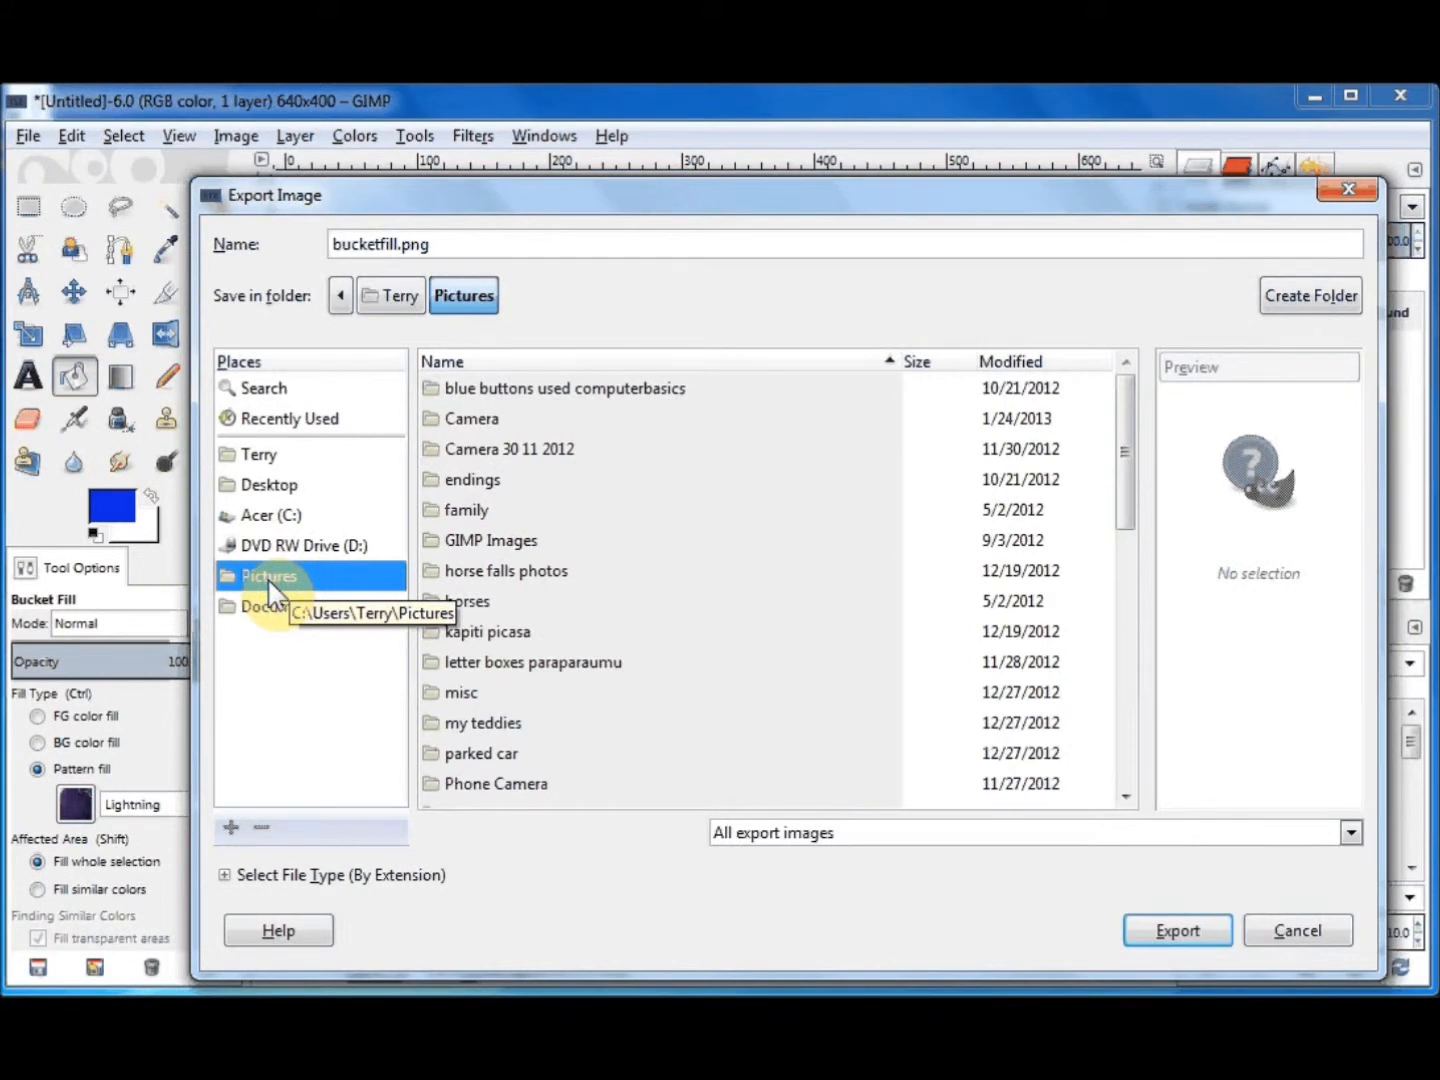
click(449, 296)
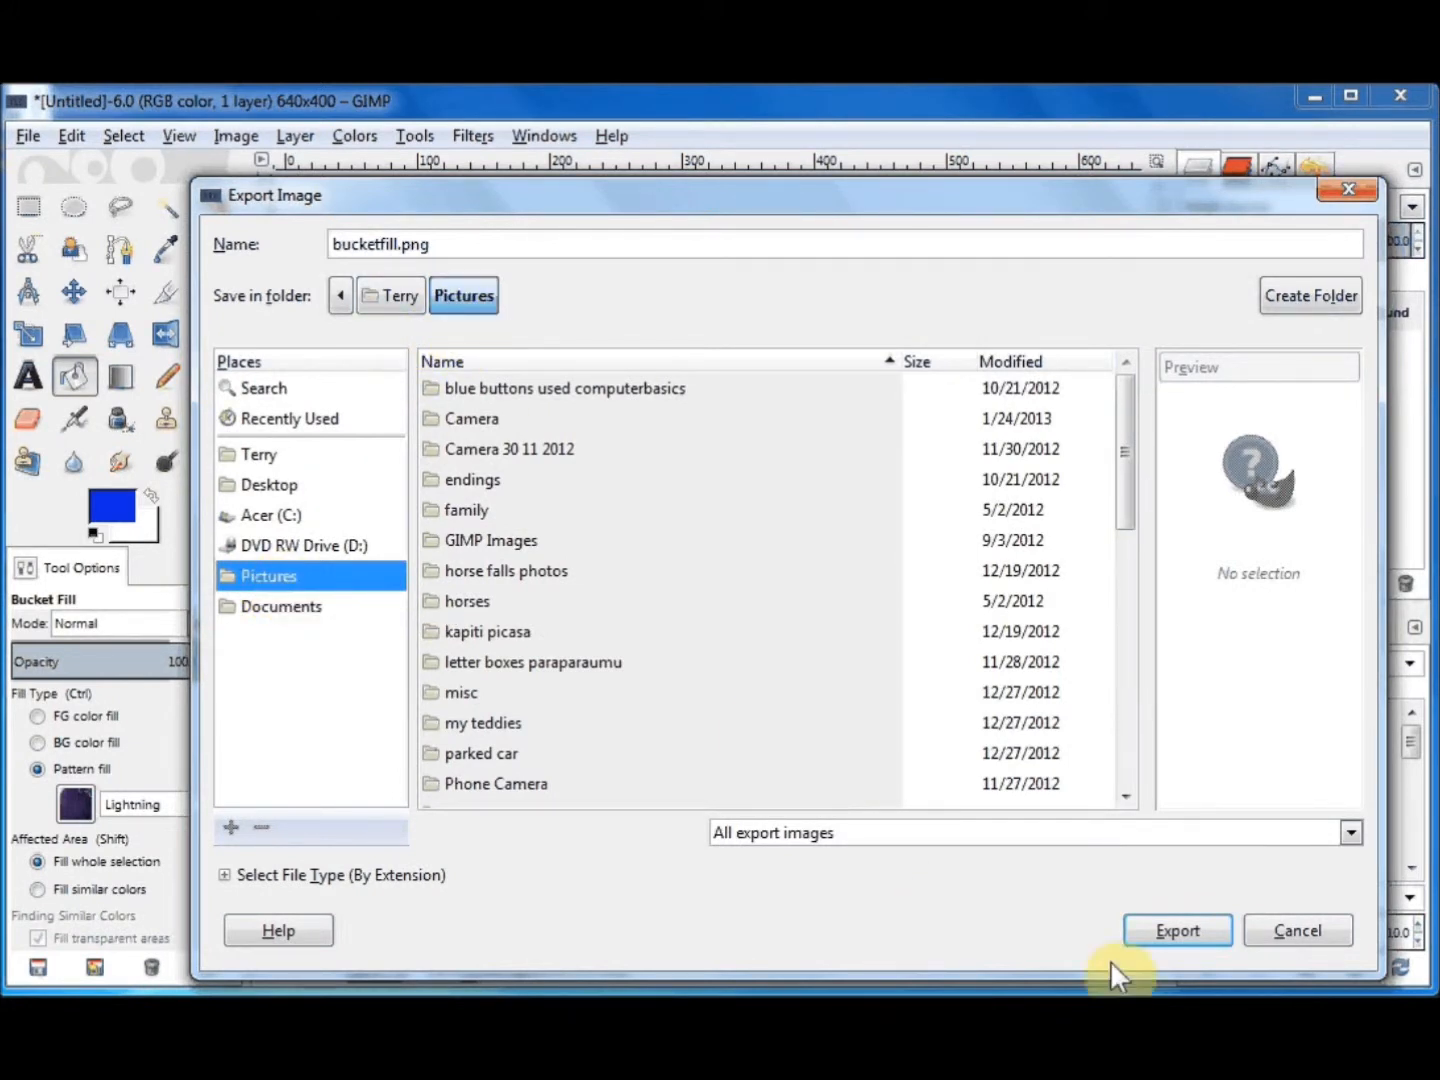
click(1178, 932)
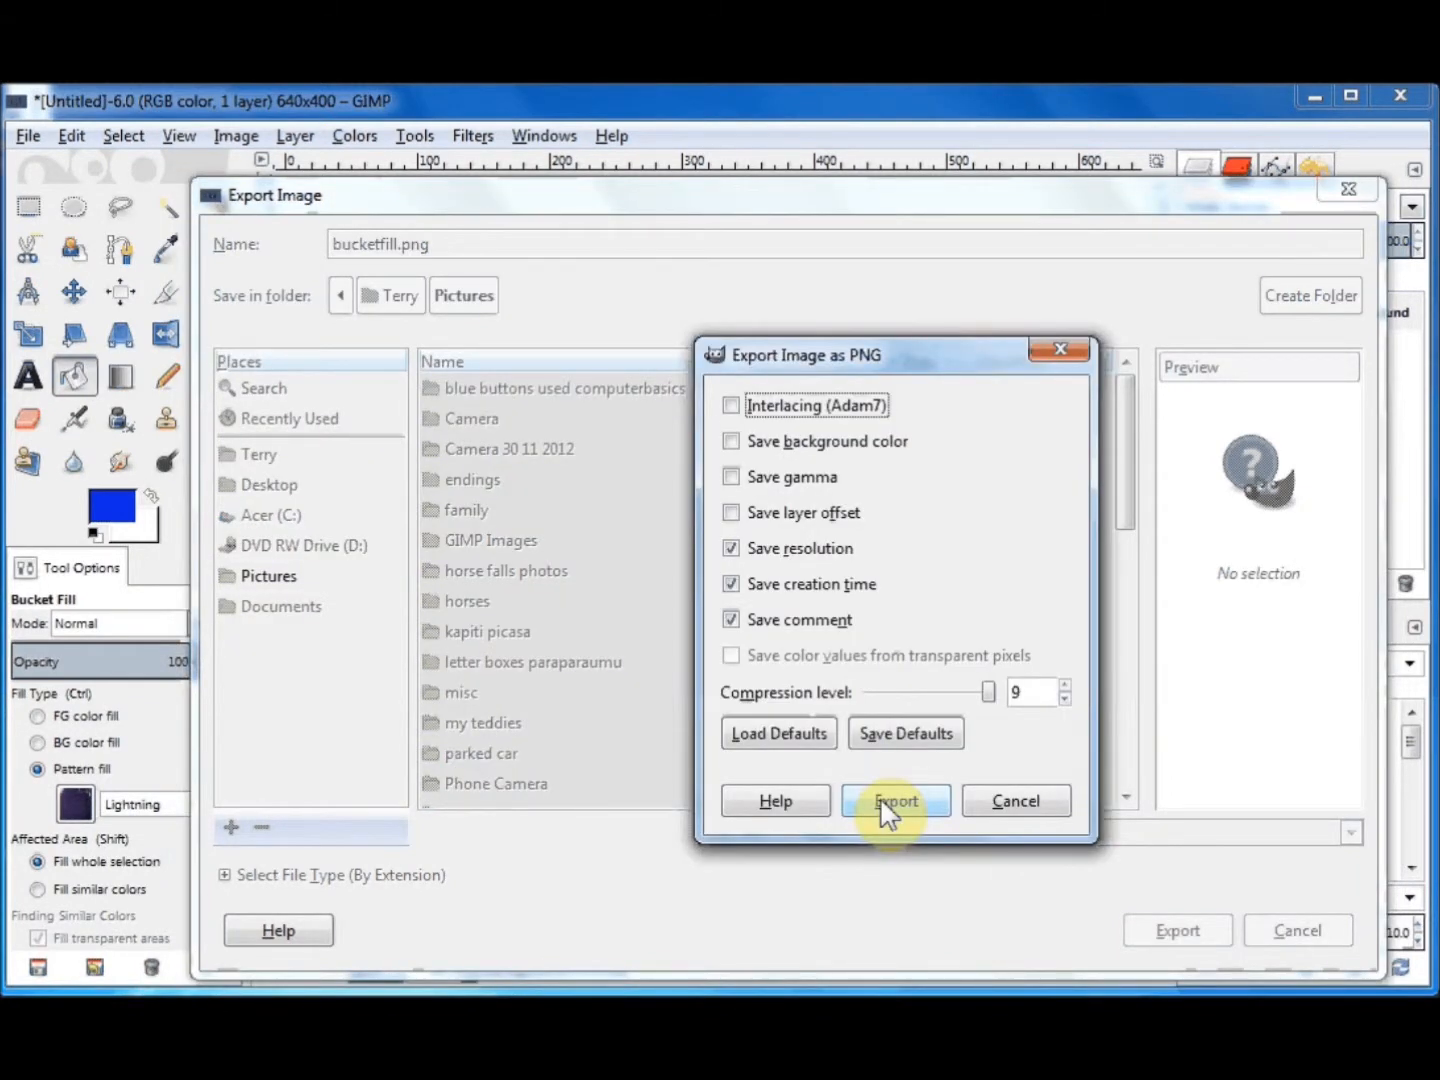
click(886, 805)
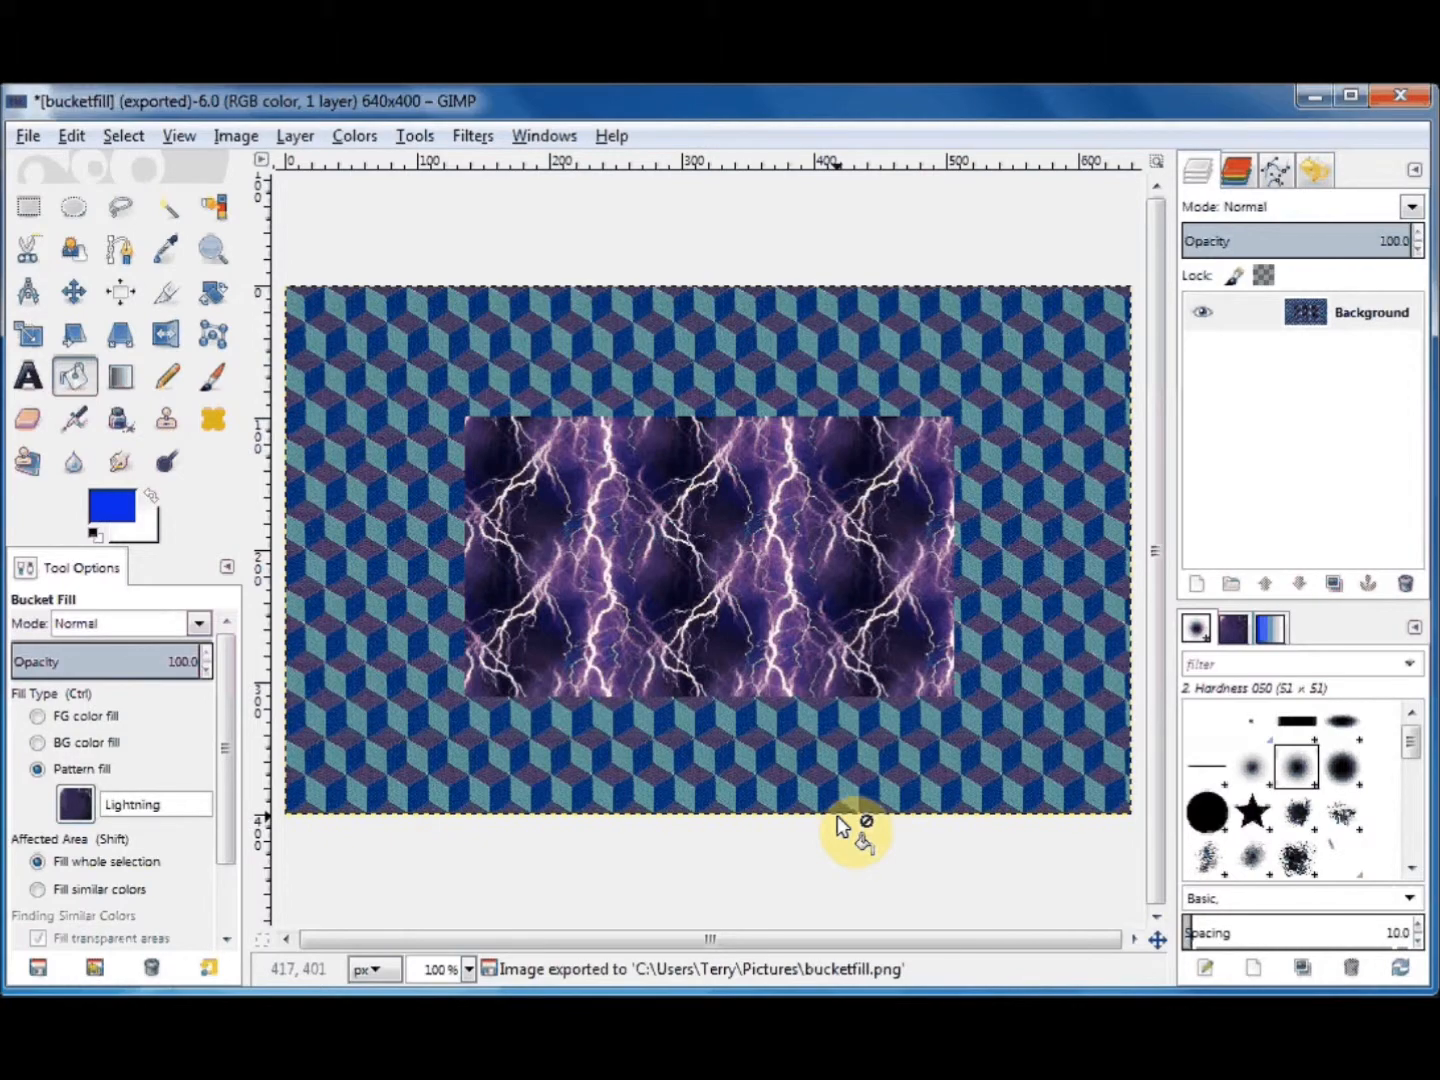
click(1397, 97)
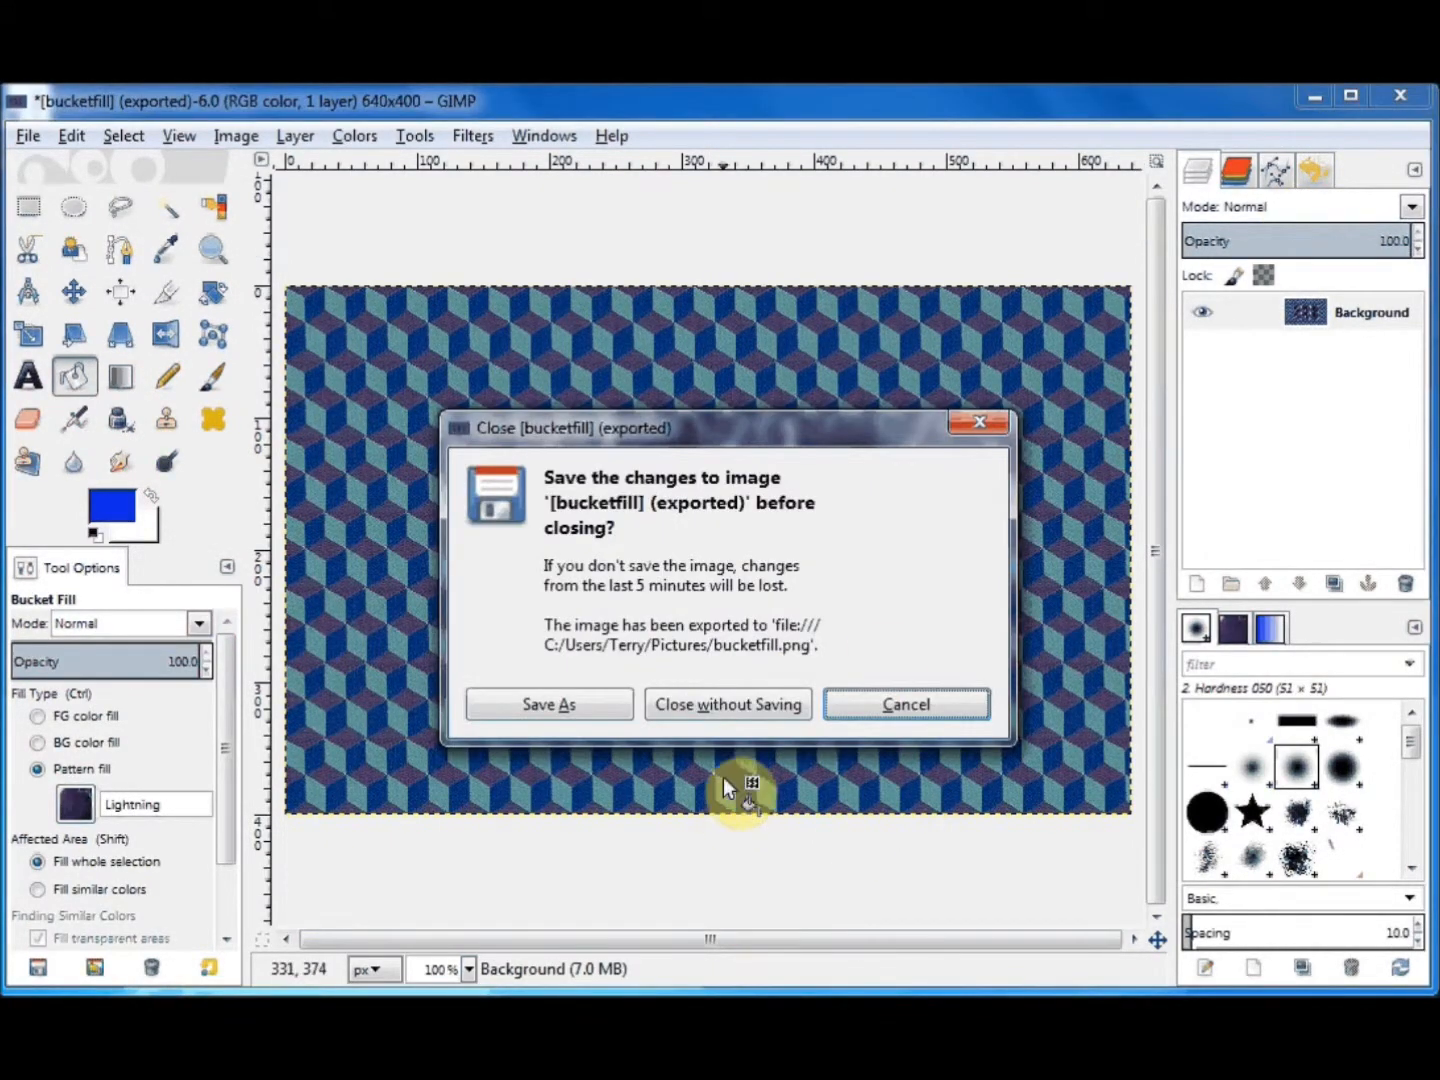
click(698, 703)
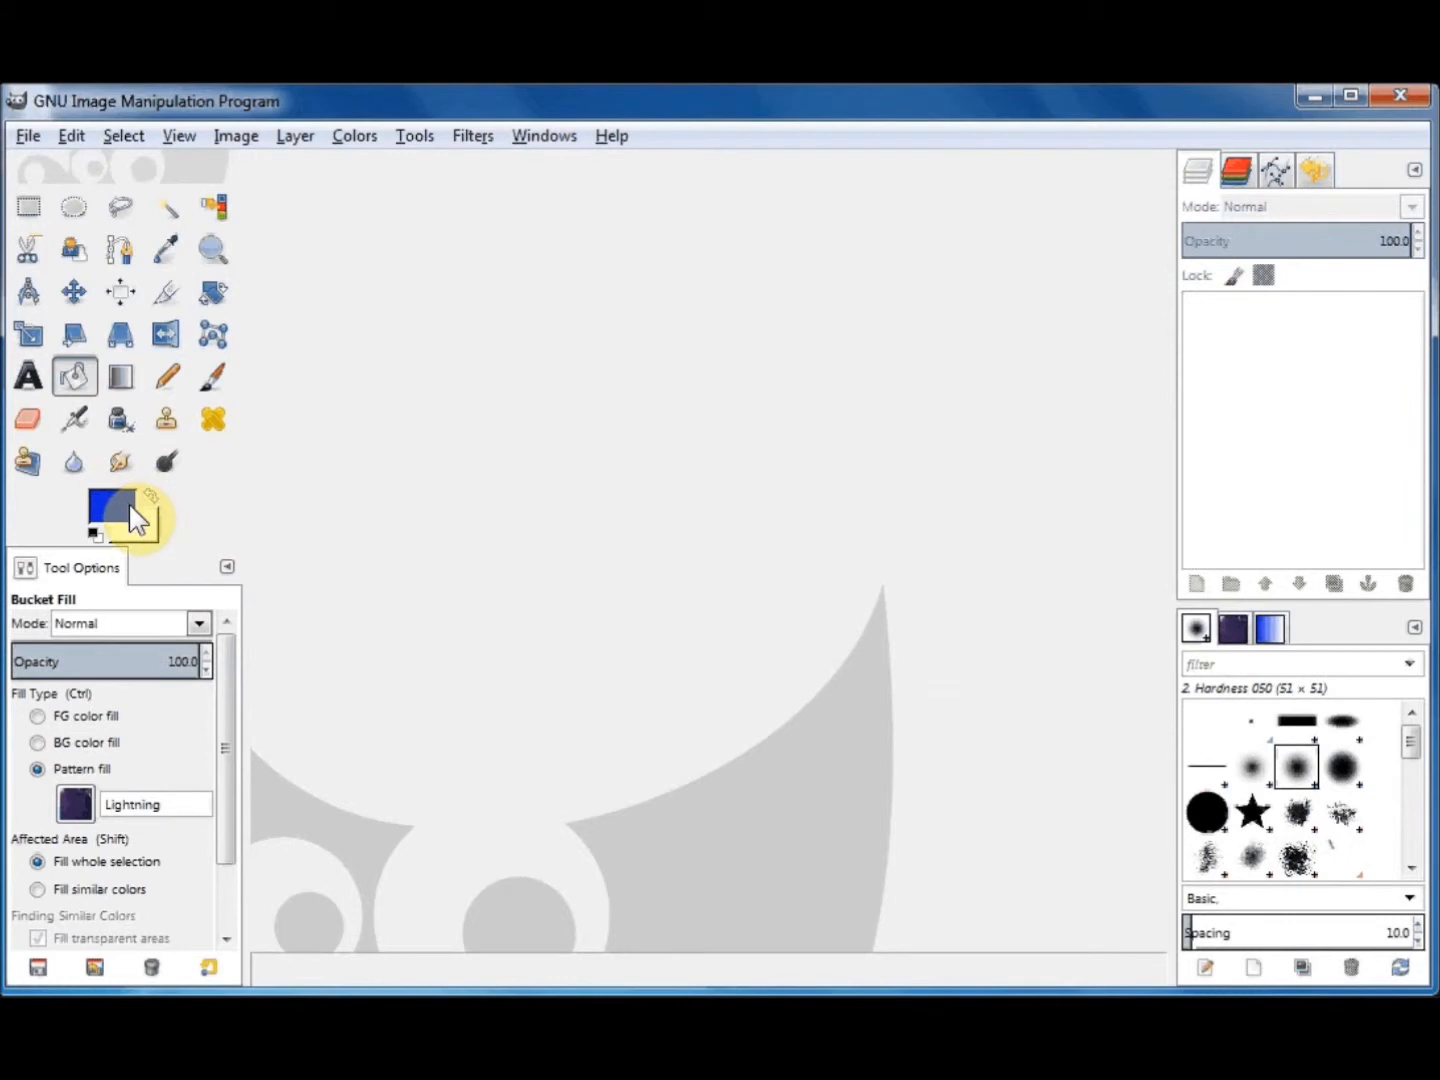
Reset the foreground and background colors to black and white and set the Bucket Fill type to FG color fill.
click(92, 536)
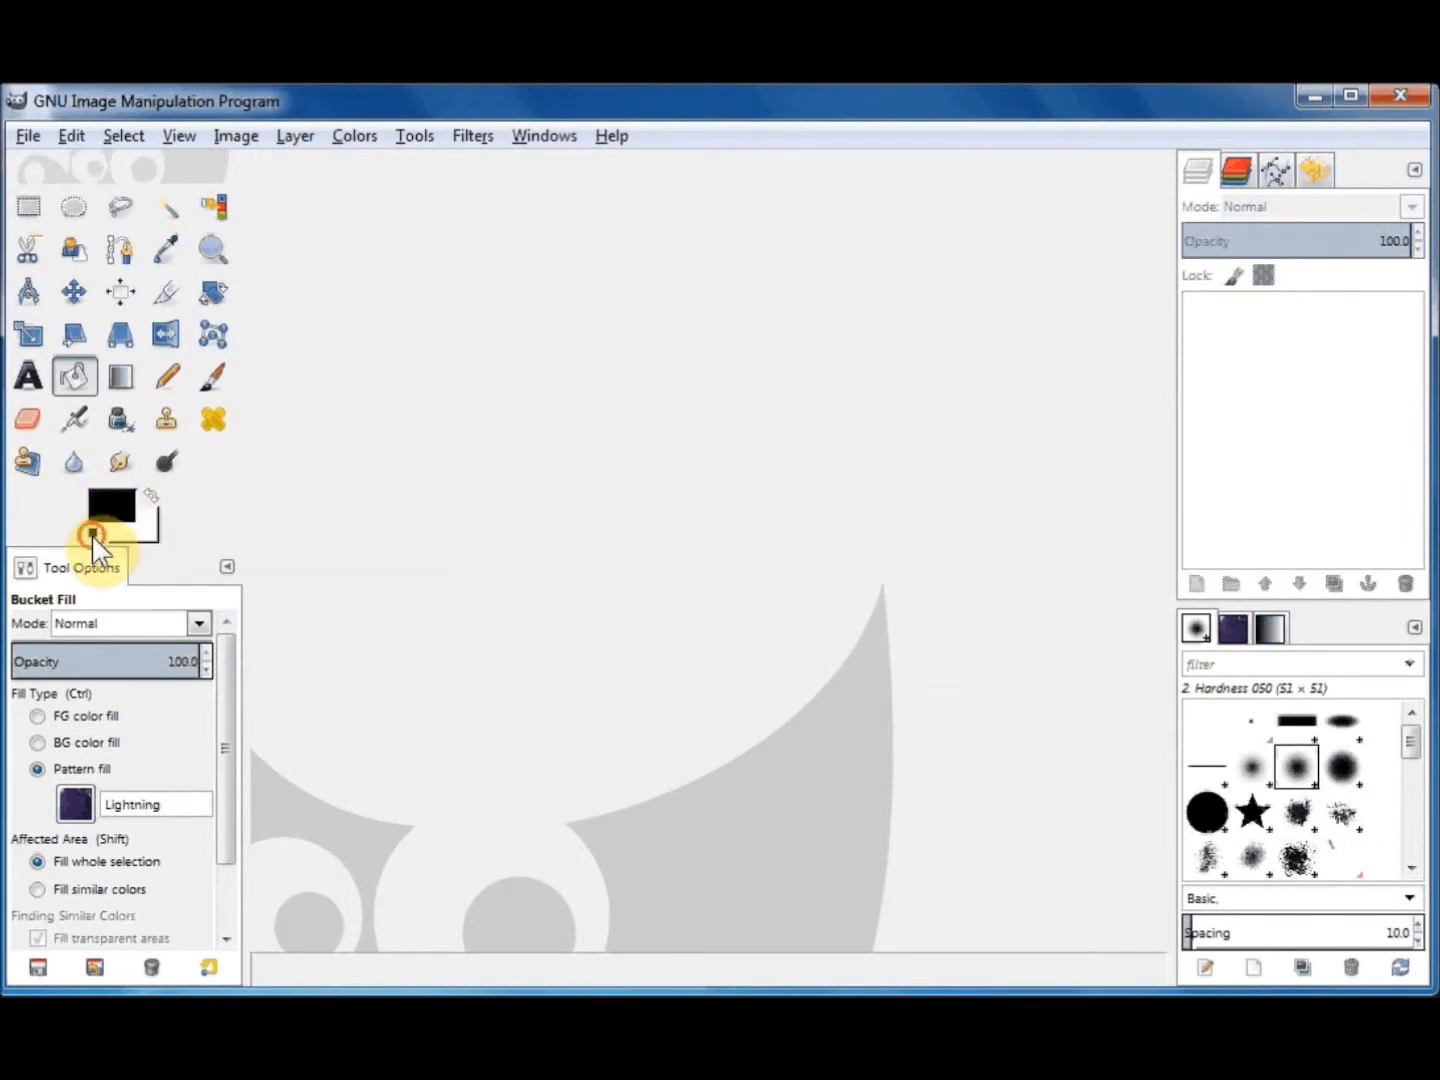
click(104, 717)
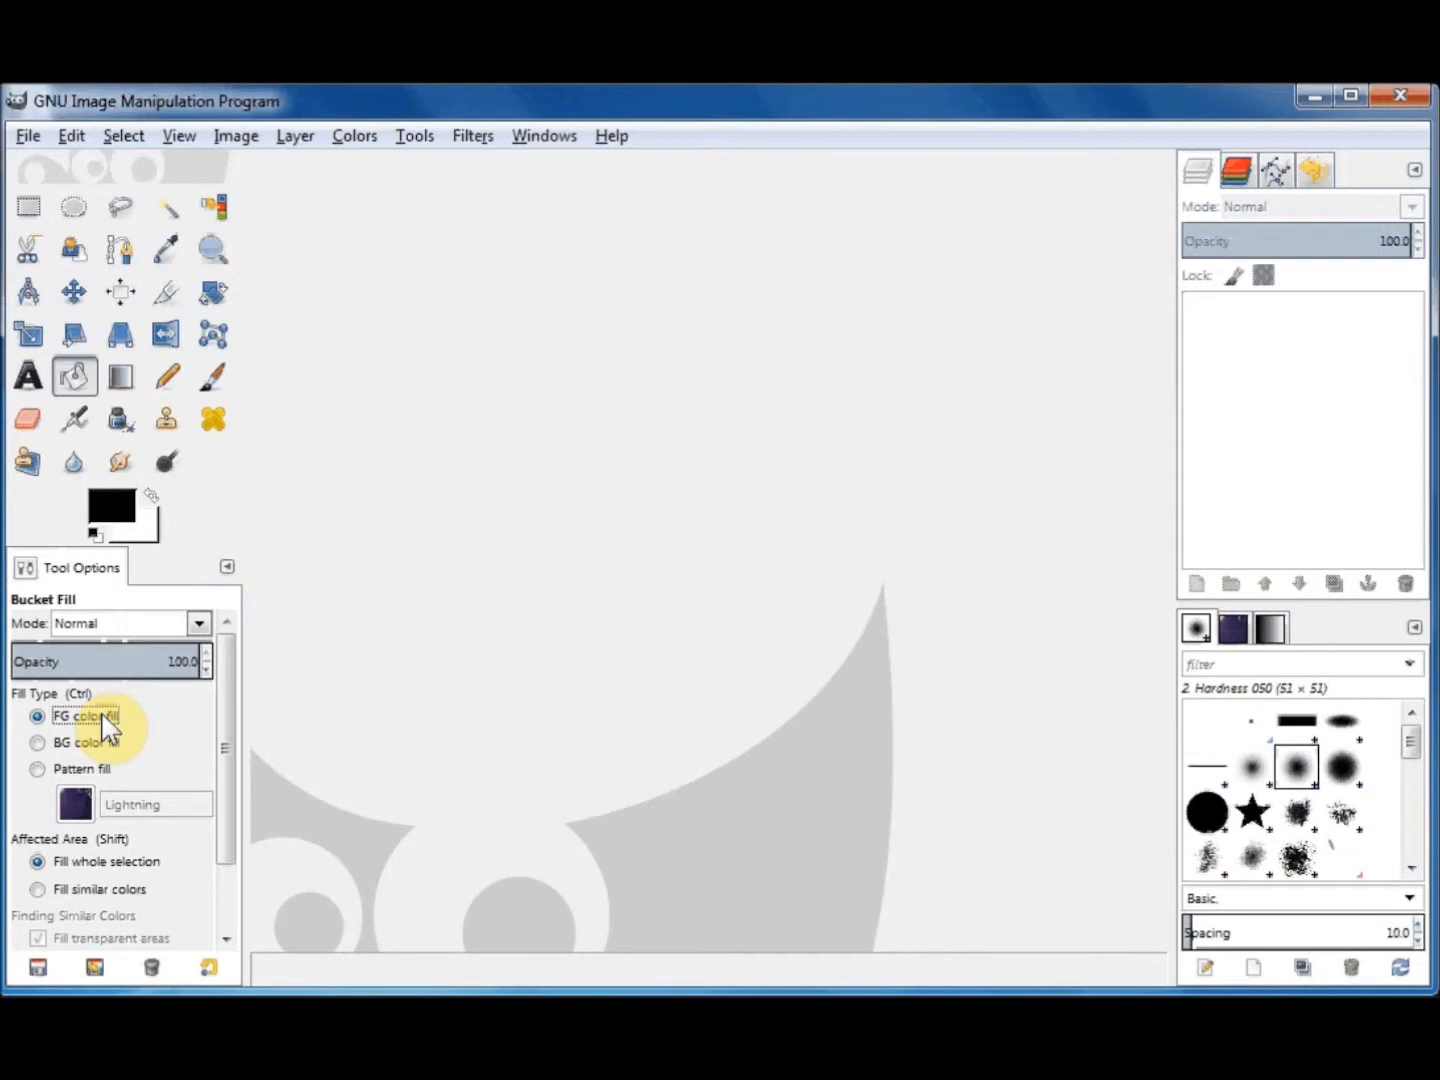
click(159, 740)
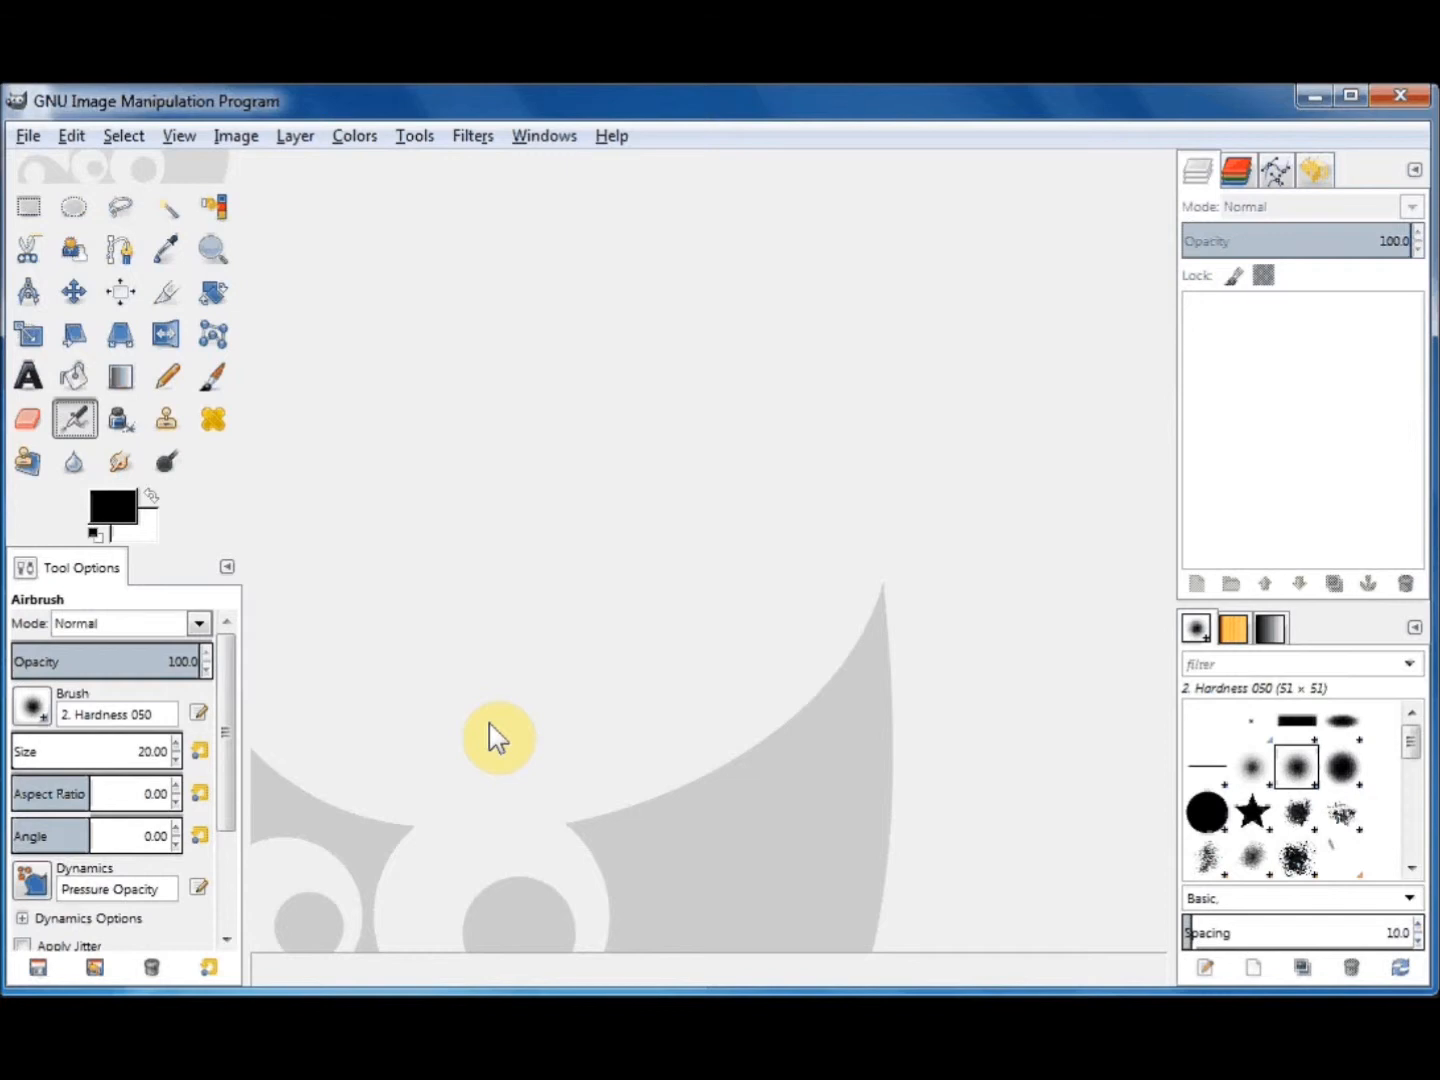
Create a new blank 640 × 400 px image and choose the Blend tool.
click(28, 136)
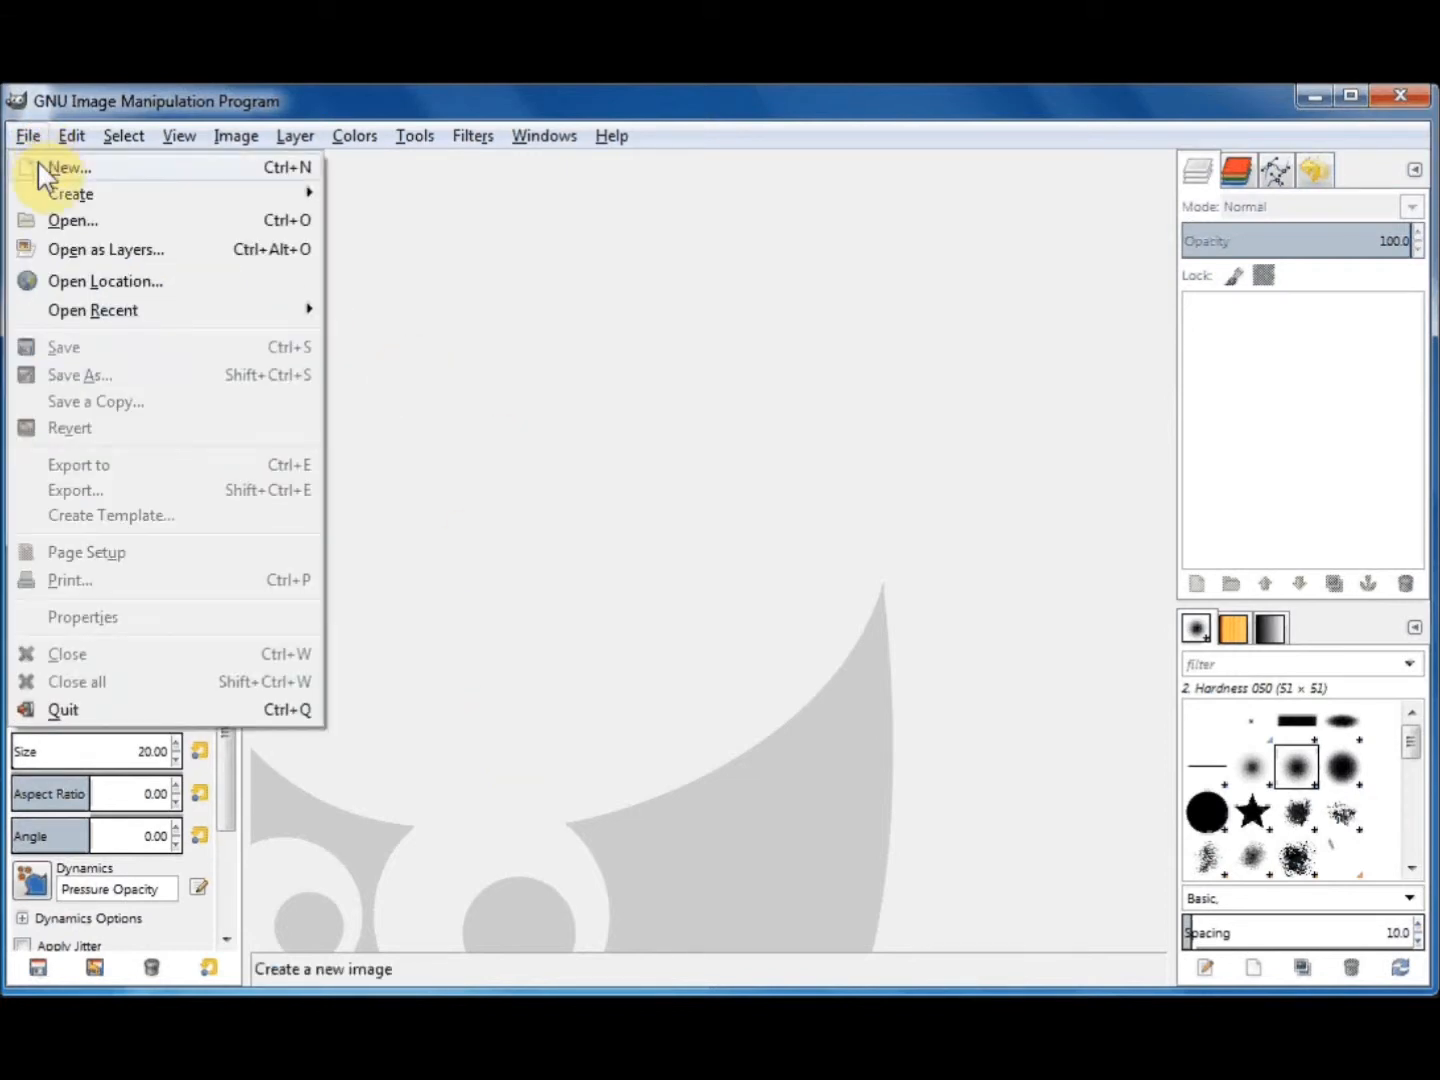
click(38, 167)
click(772, 668)
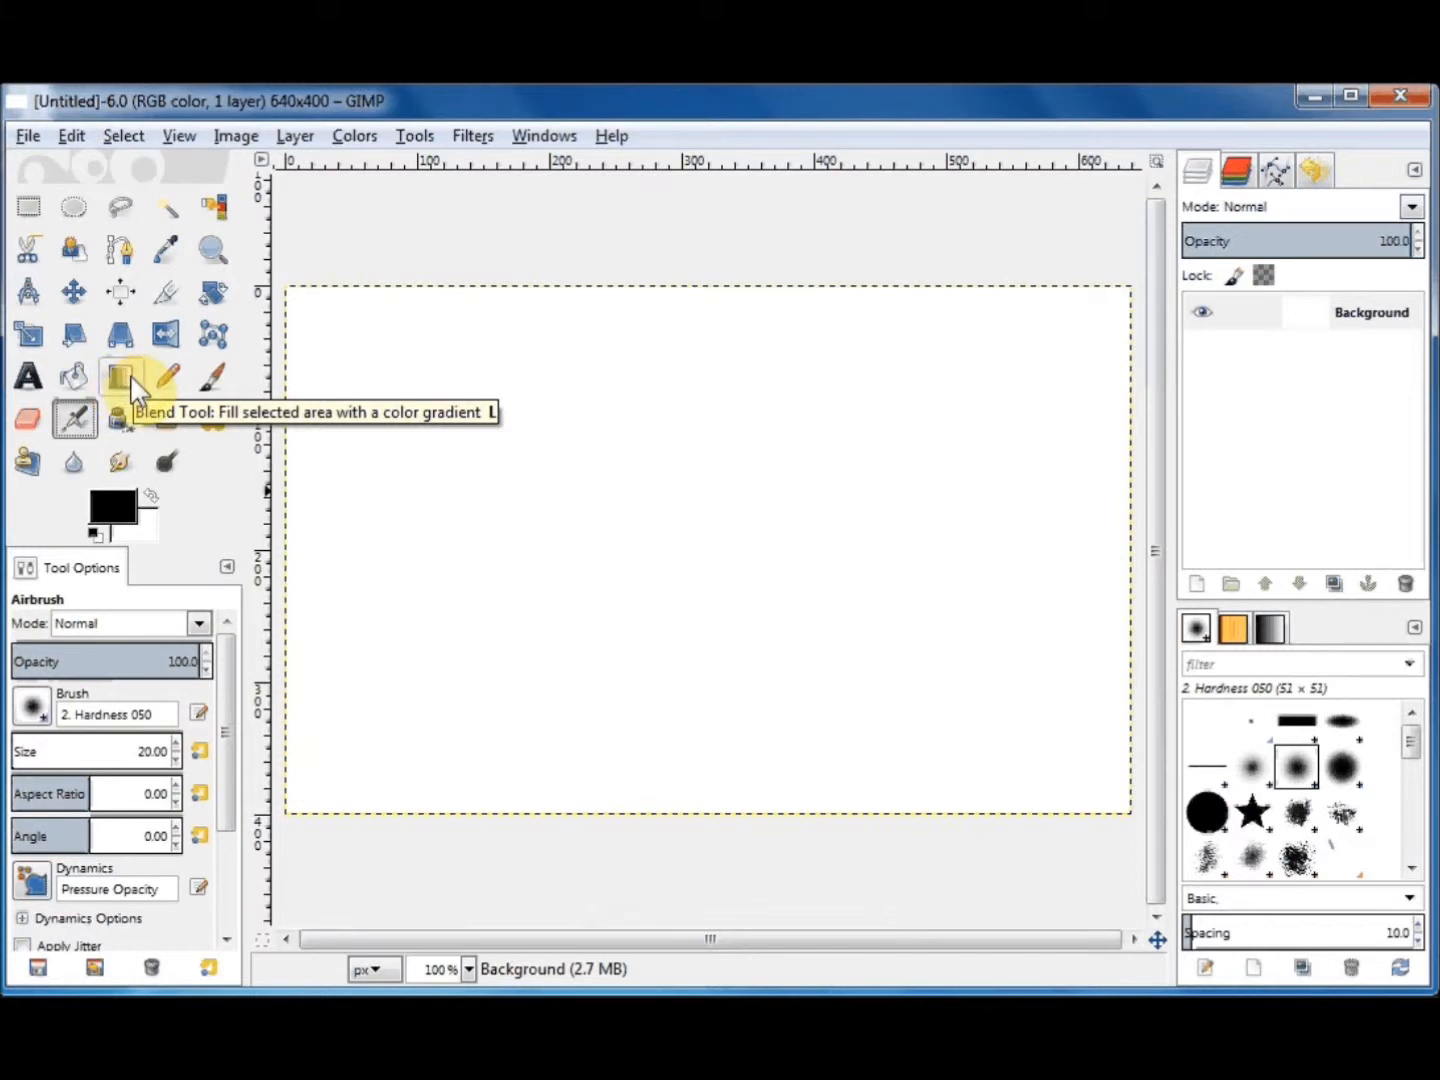
click(128, 382)
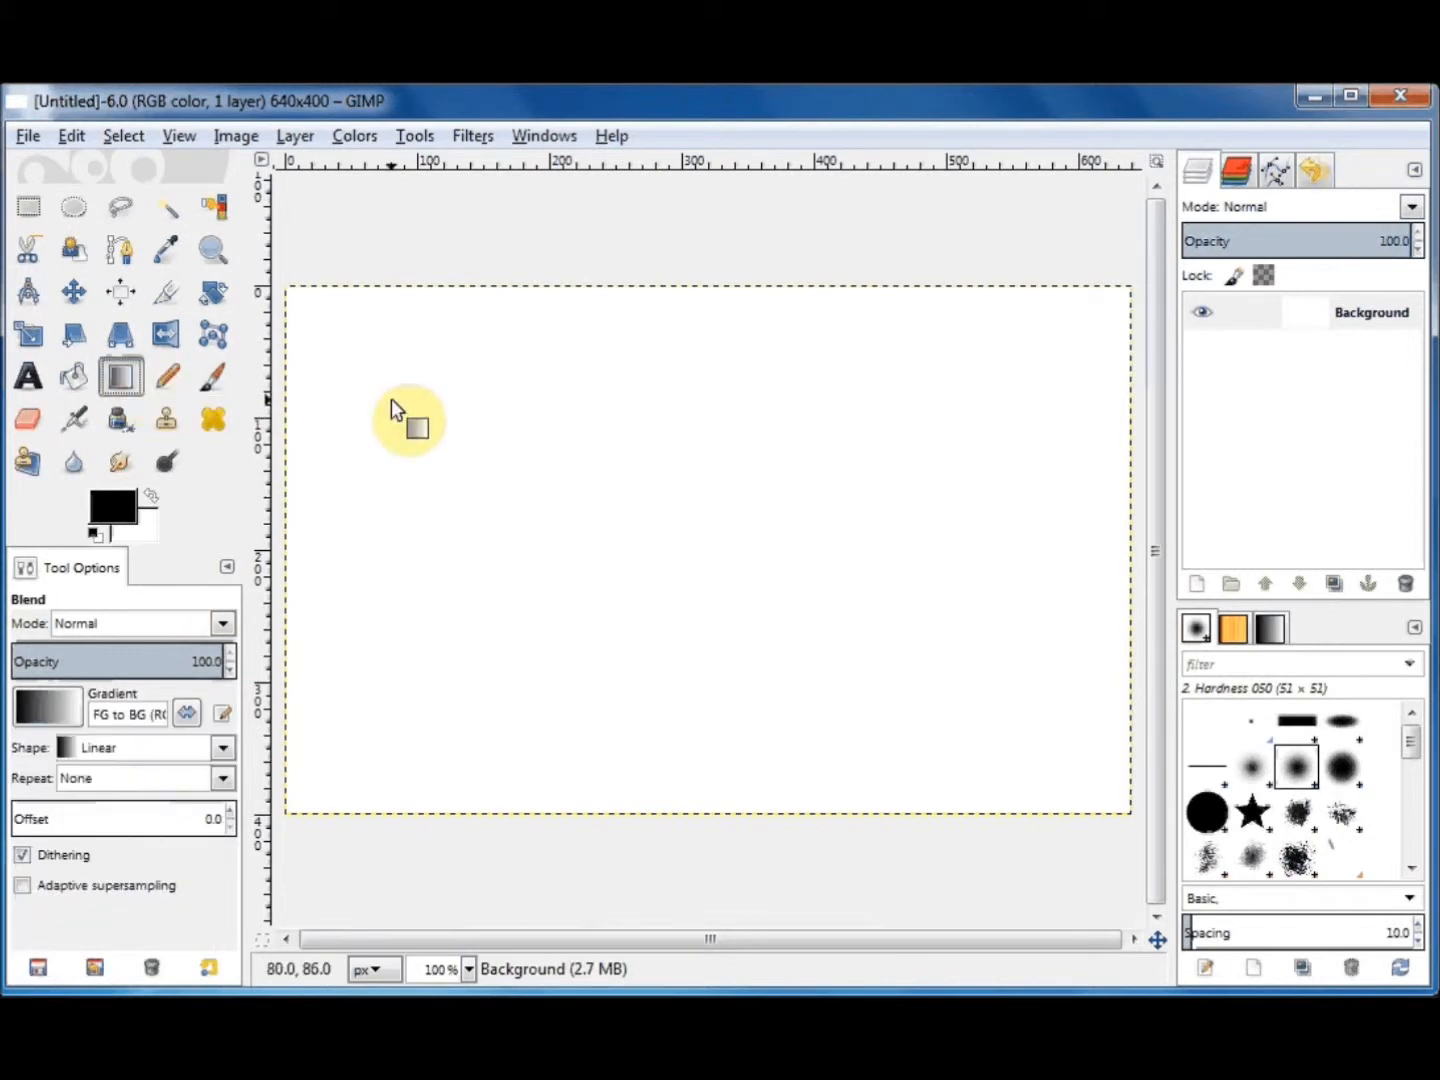
Set the foreground color to blue 091fc6 and the background color to yellow d4ec0a.
click(108, 512)
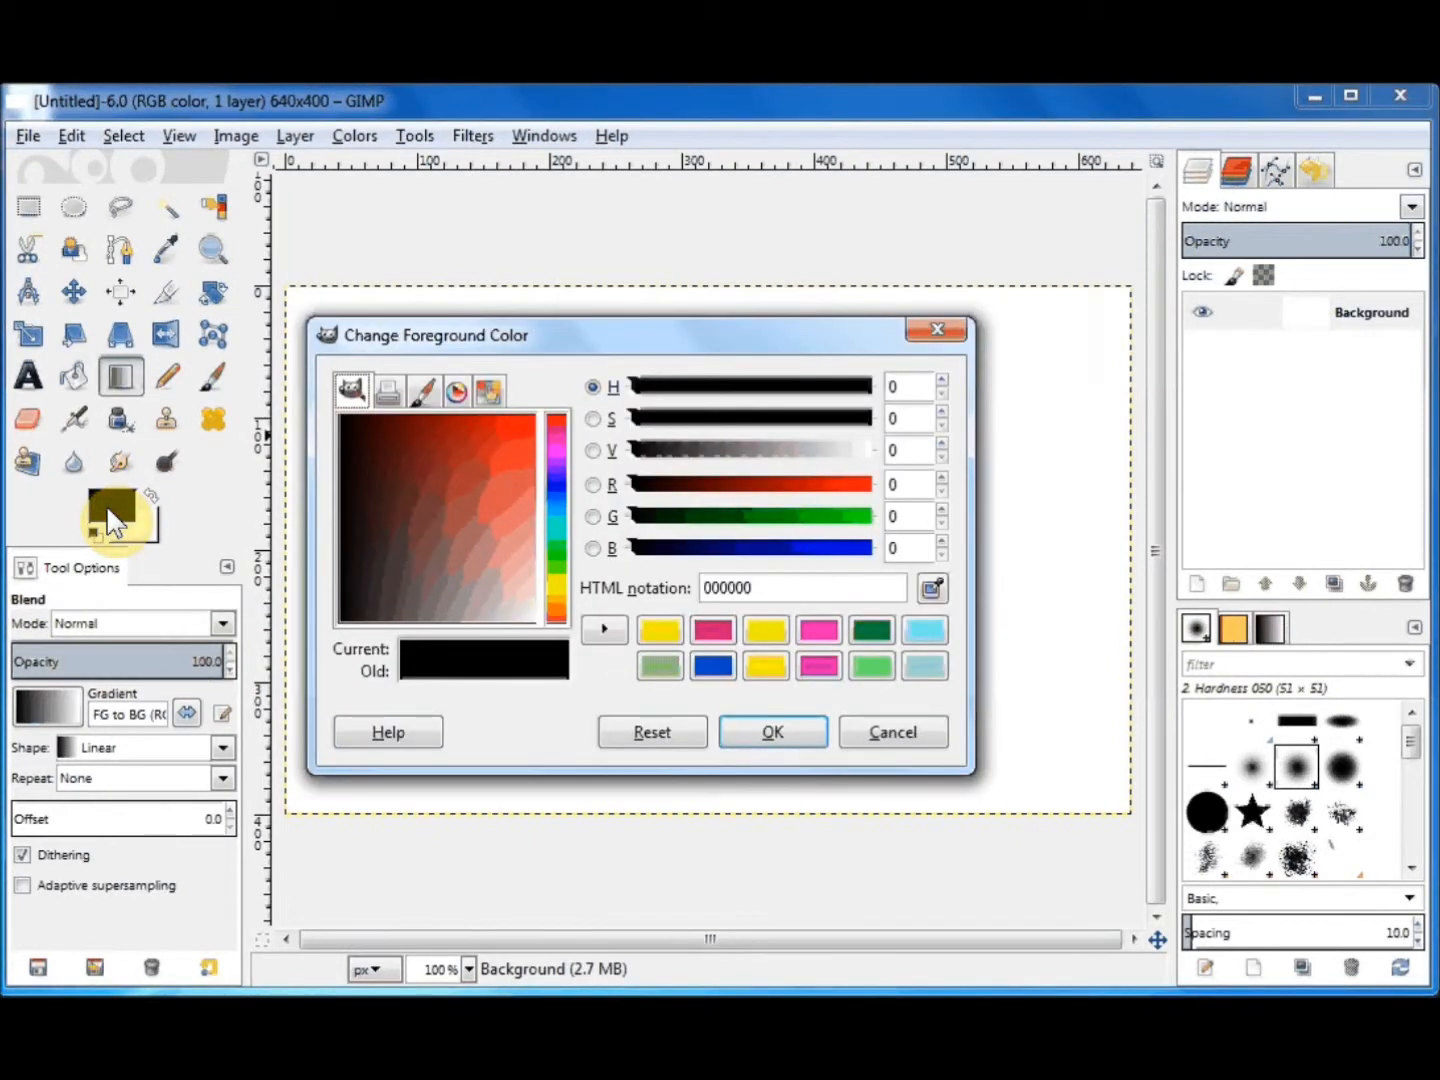
click(556, 488)
click(491, 420)
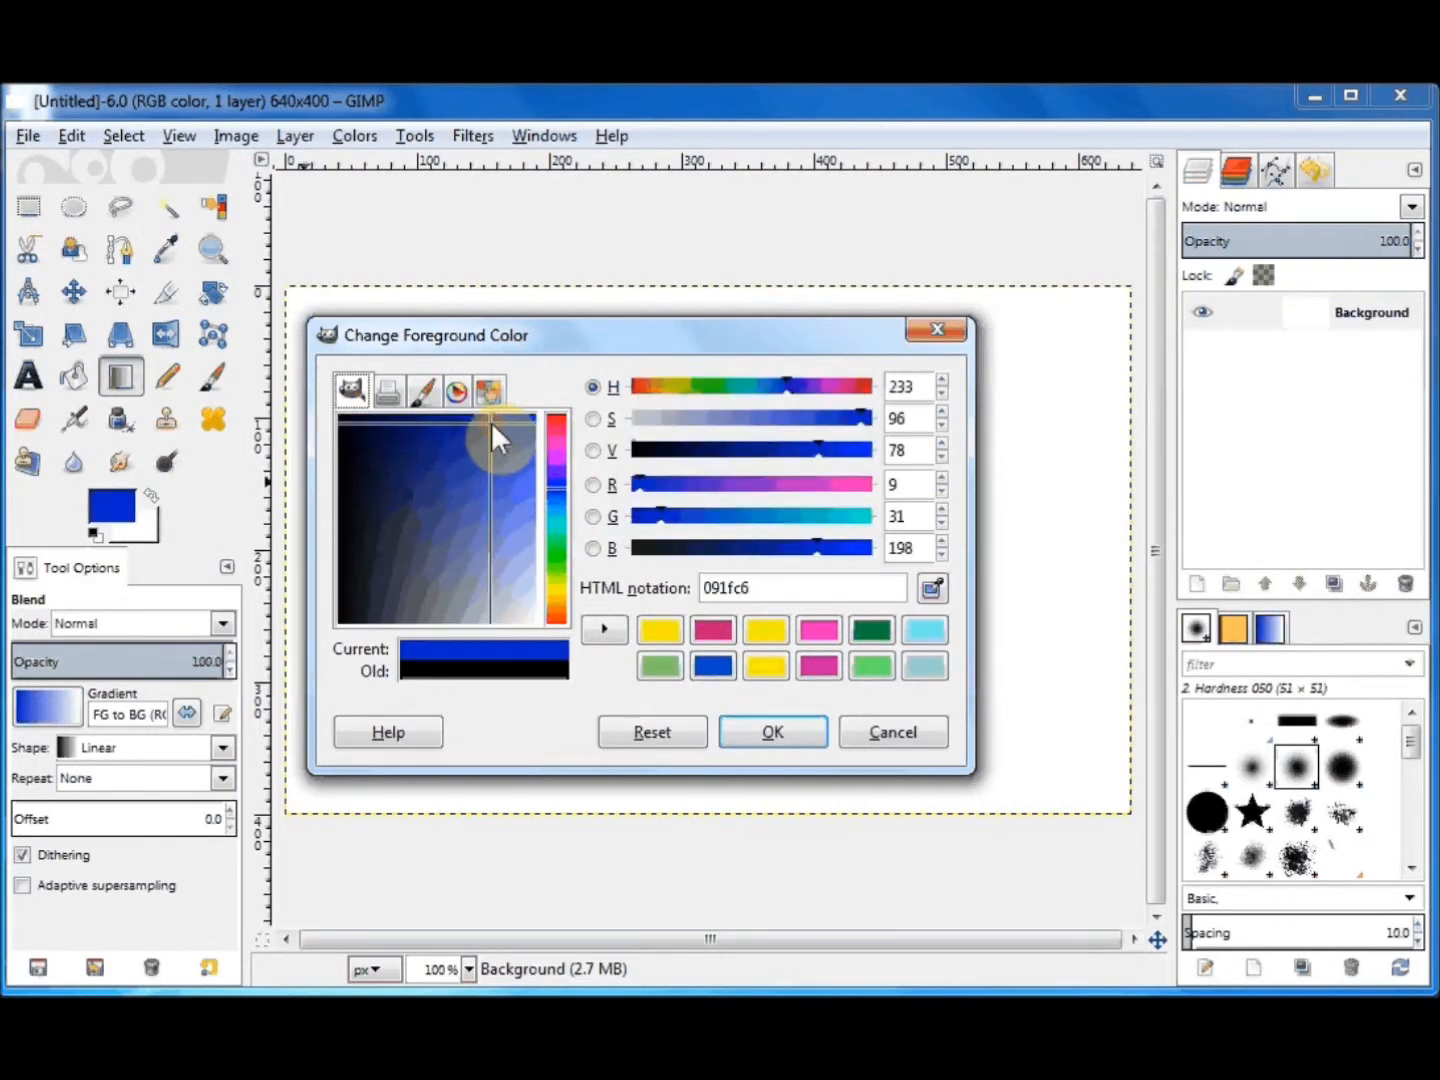
click(800, 742)
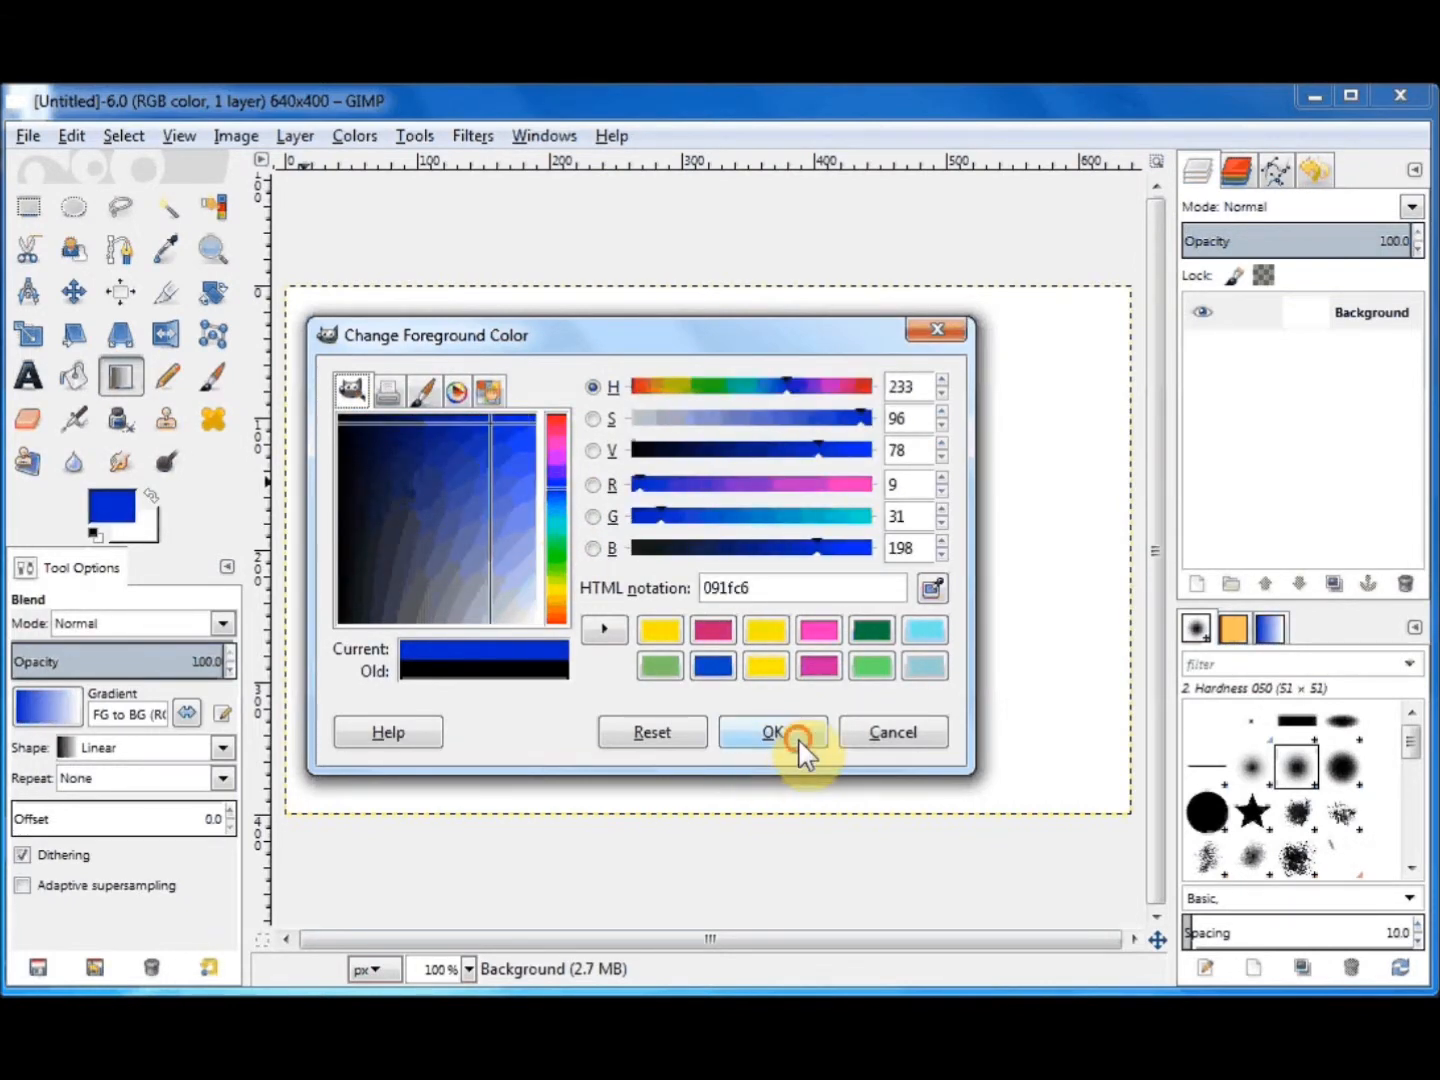
click(151, 538)
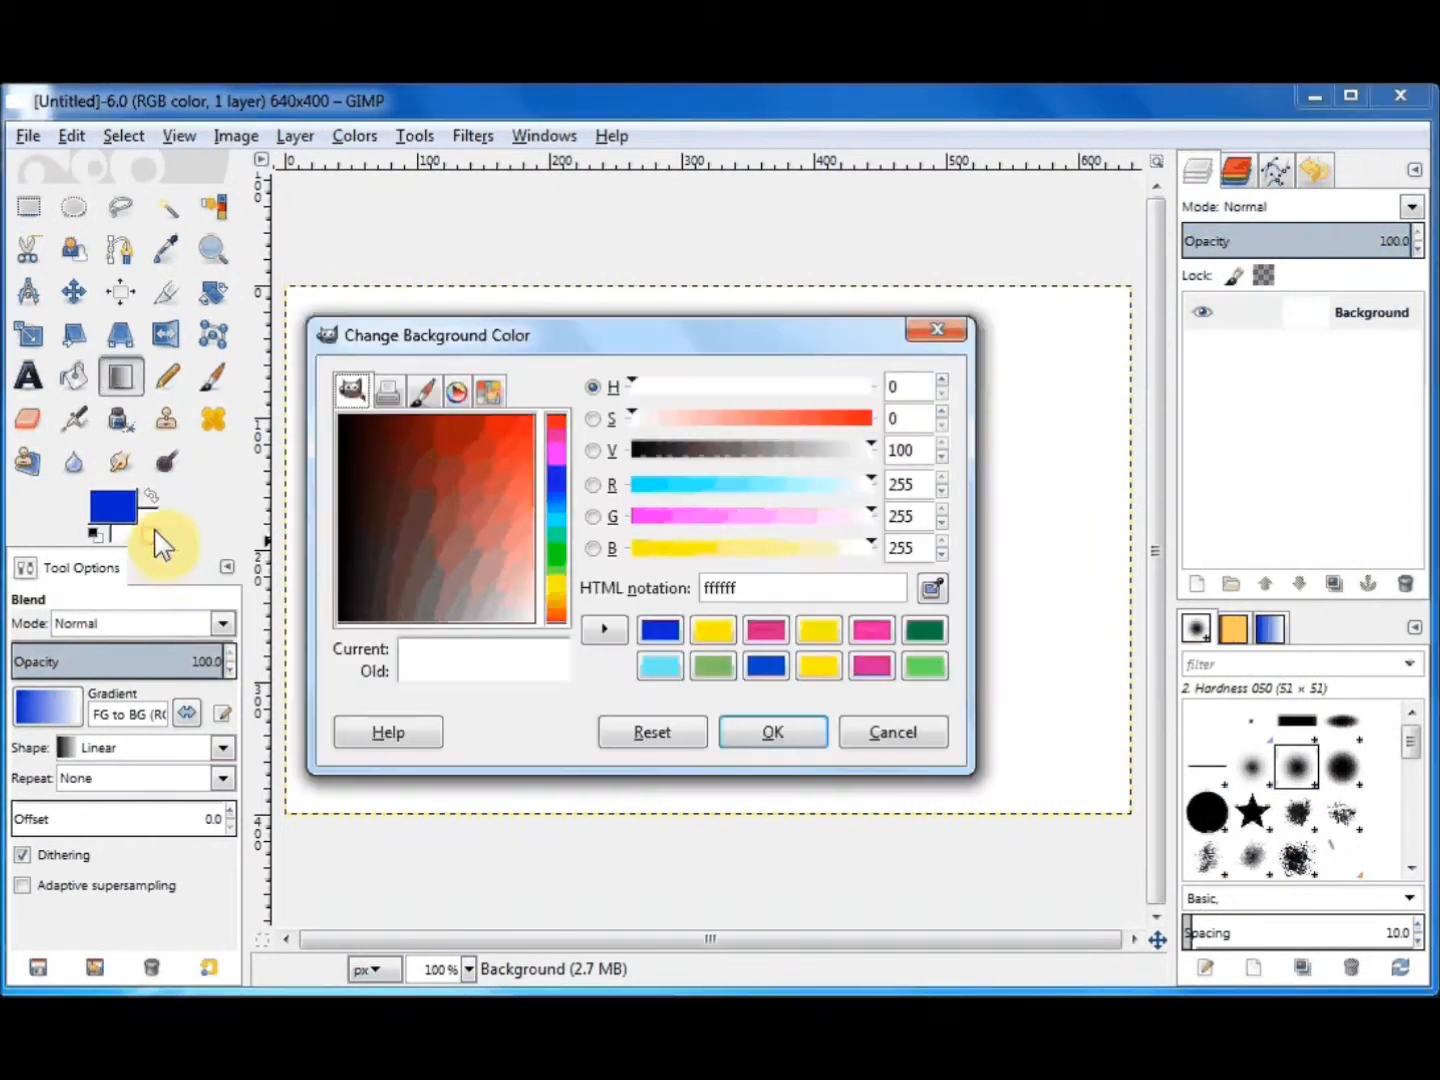
drag(559, 428, 554, 585)
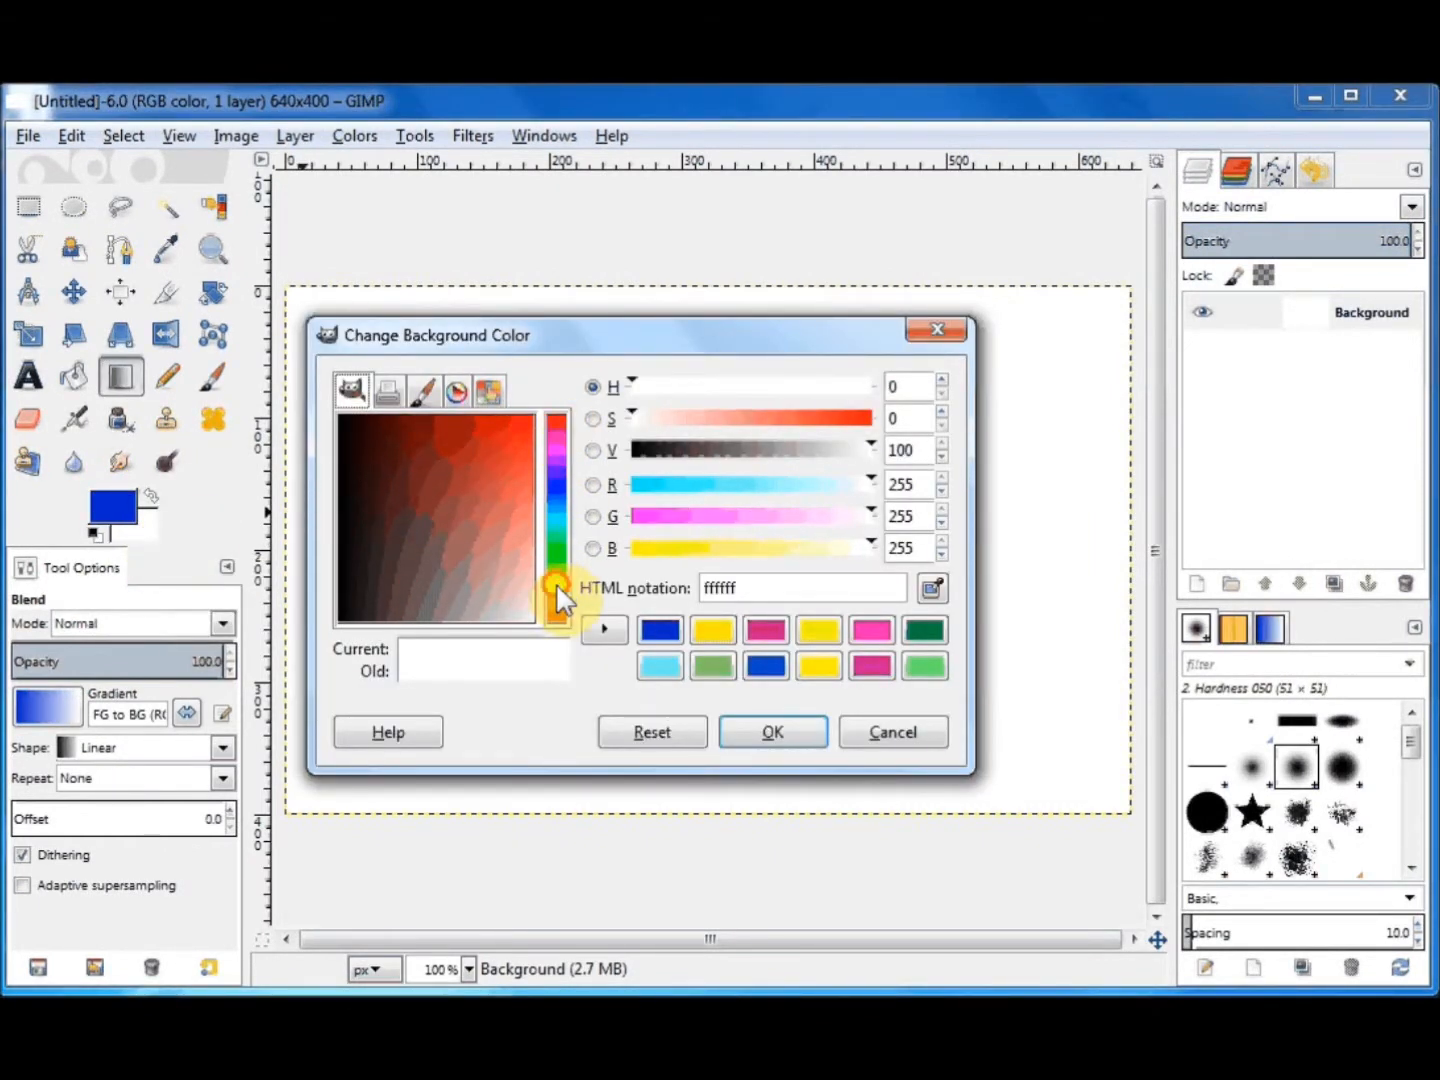
click(519, 421)
click(773, 732)
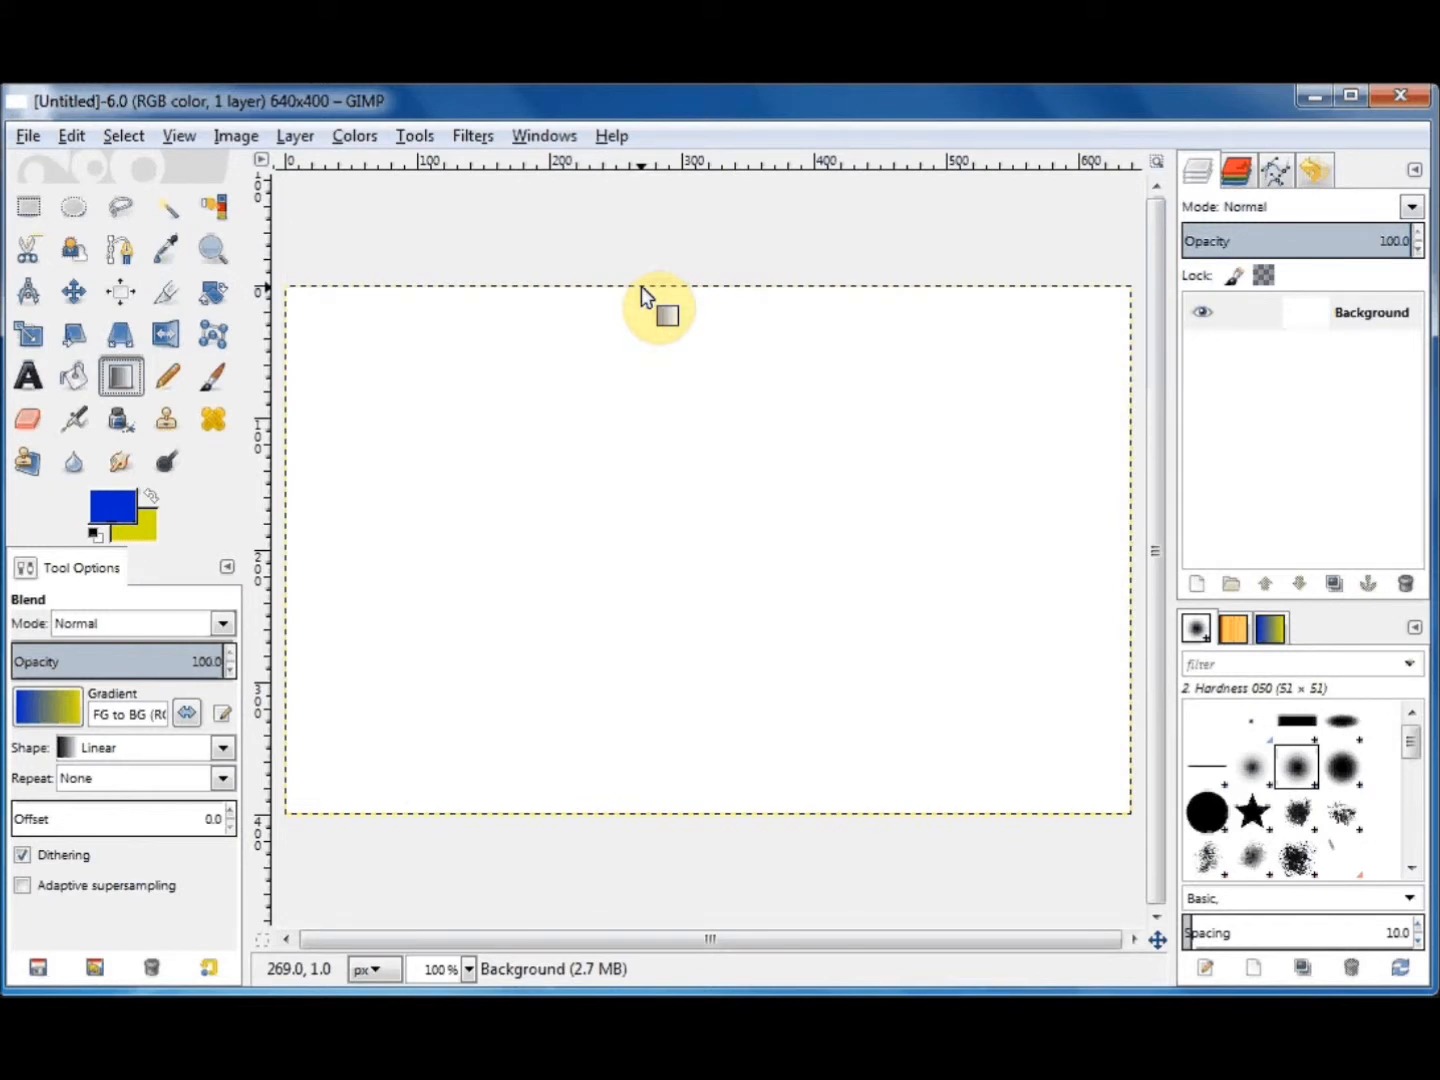
Fill the whole image with linear FG to BG gradients: full-height vertical, a short vertical span near the middle, and diagonal from upper-left to lower-right corner.
drag(642, 285, 650, 815)
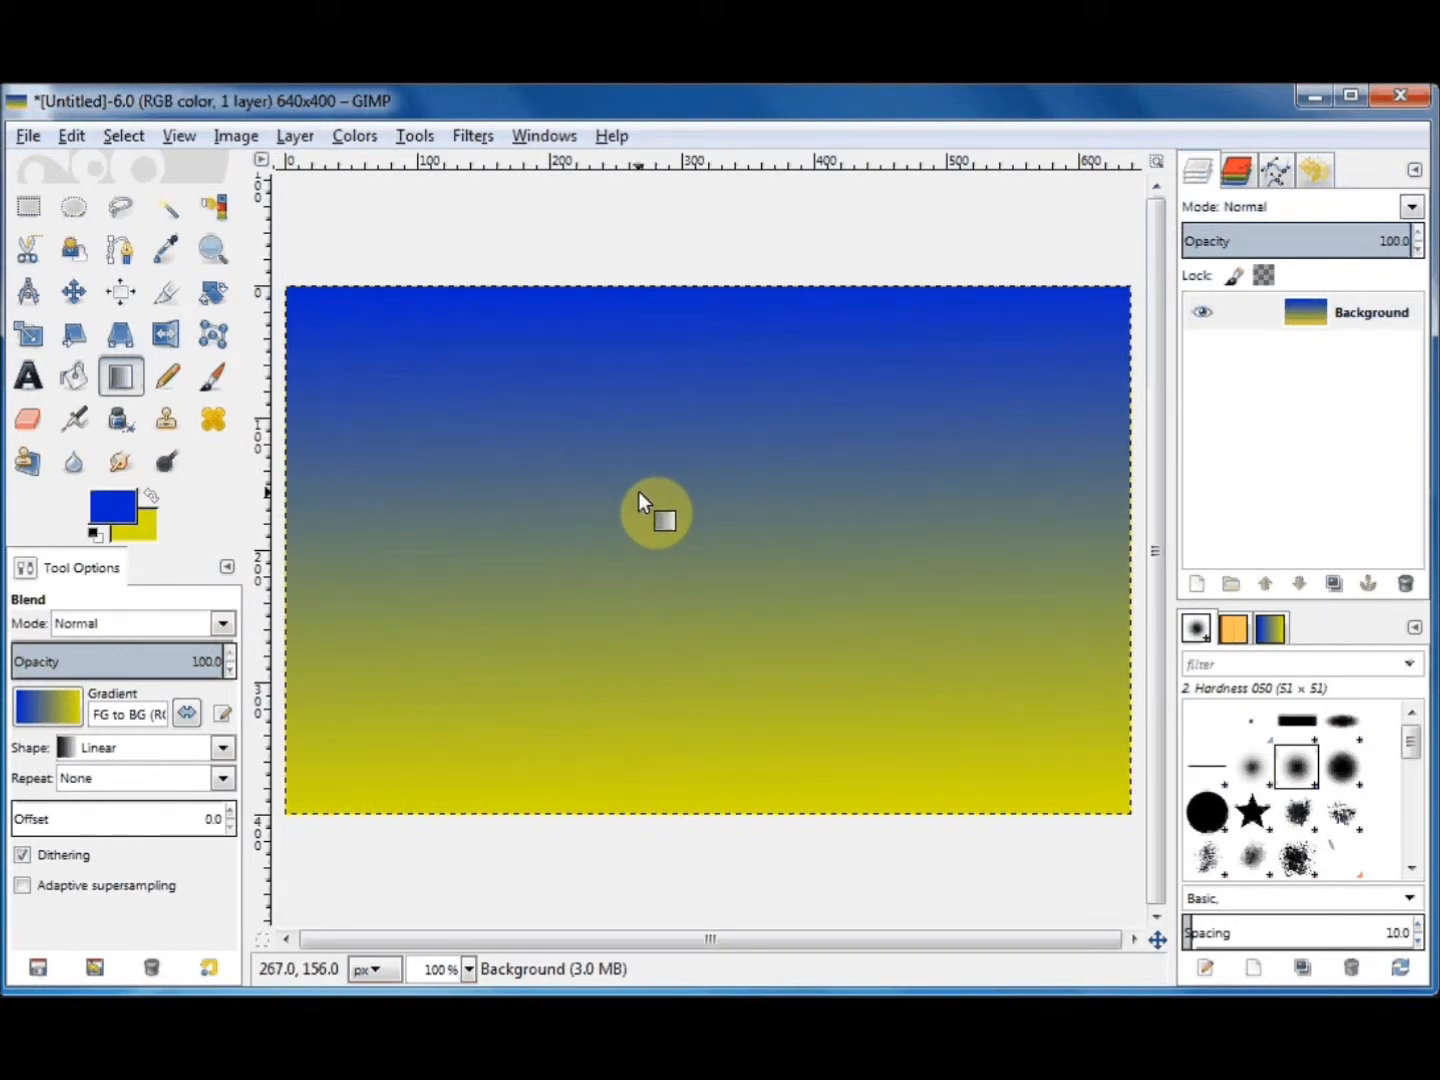
drag(638, 491, 638, 491)
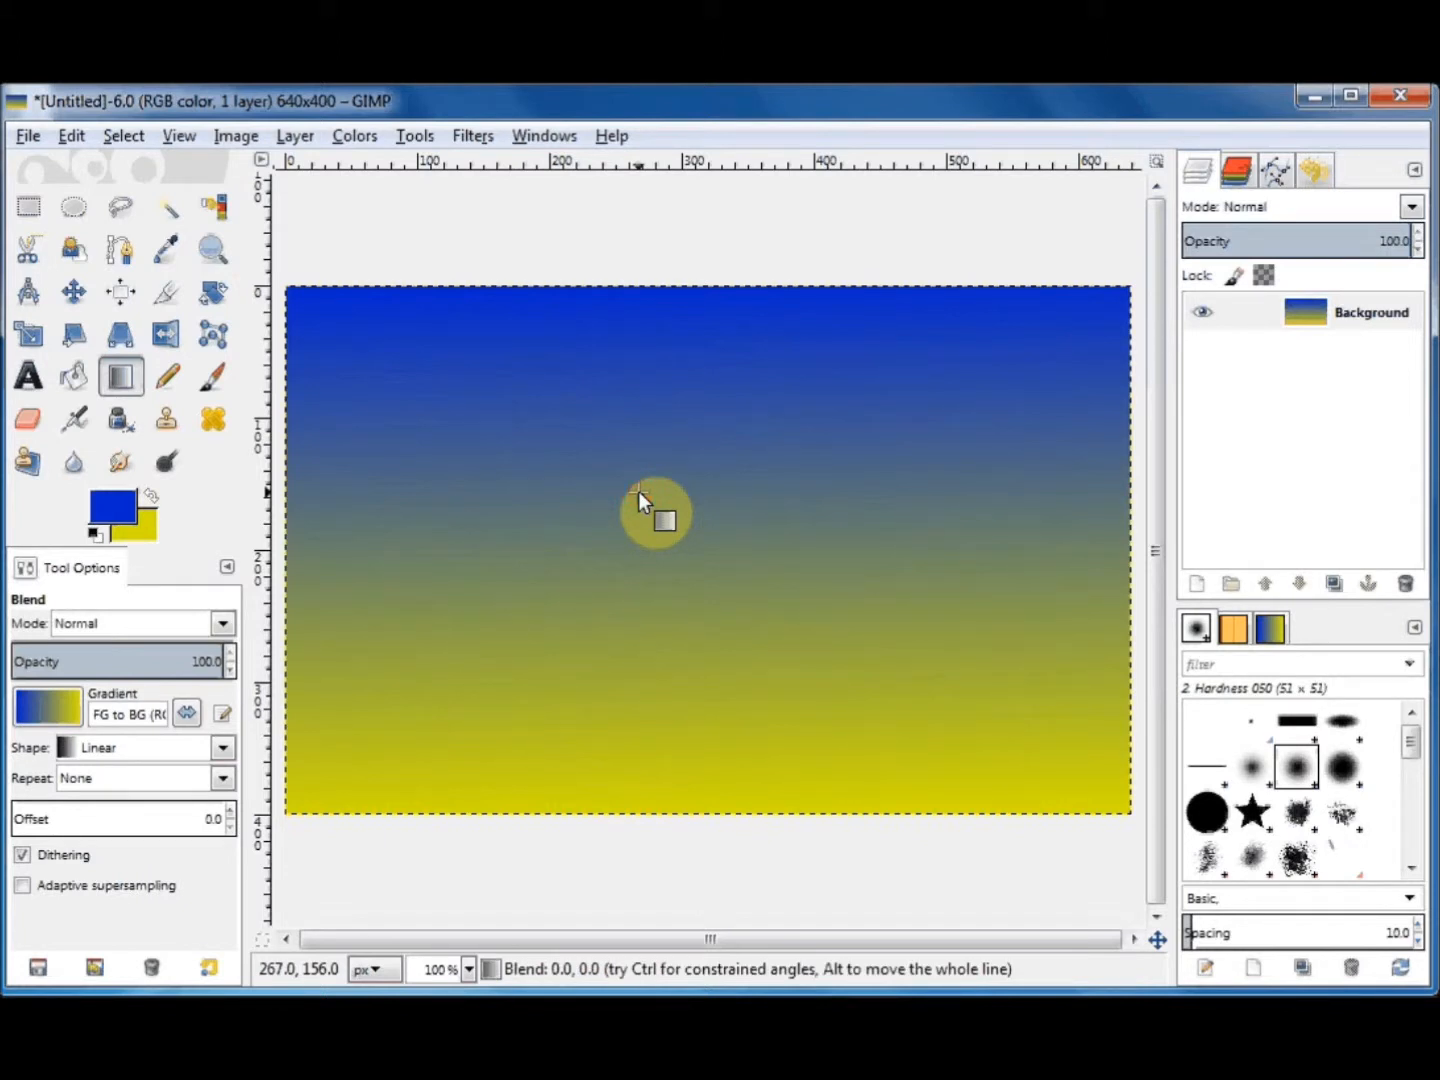
drag(638, 490, 637, 539)
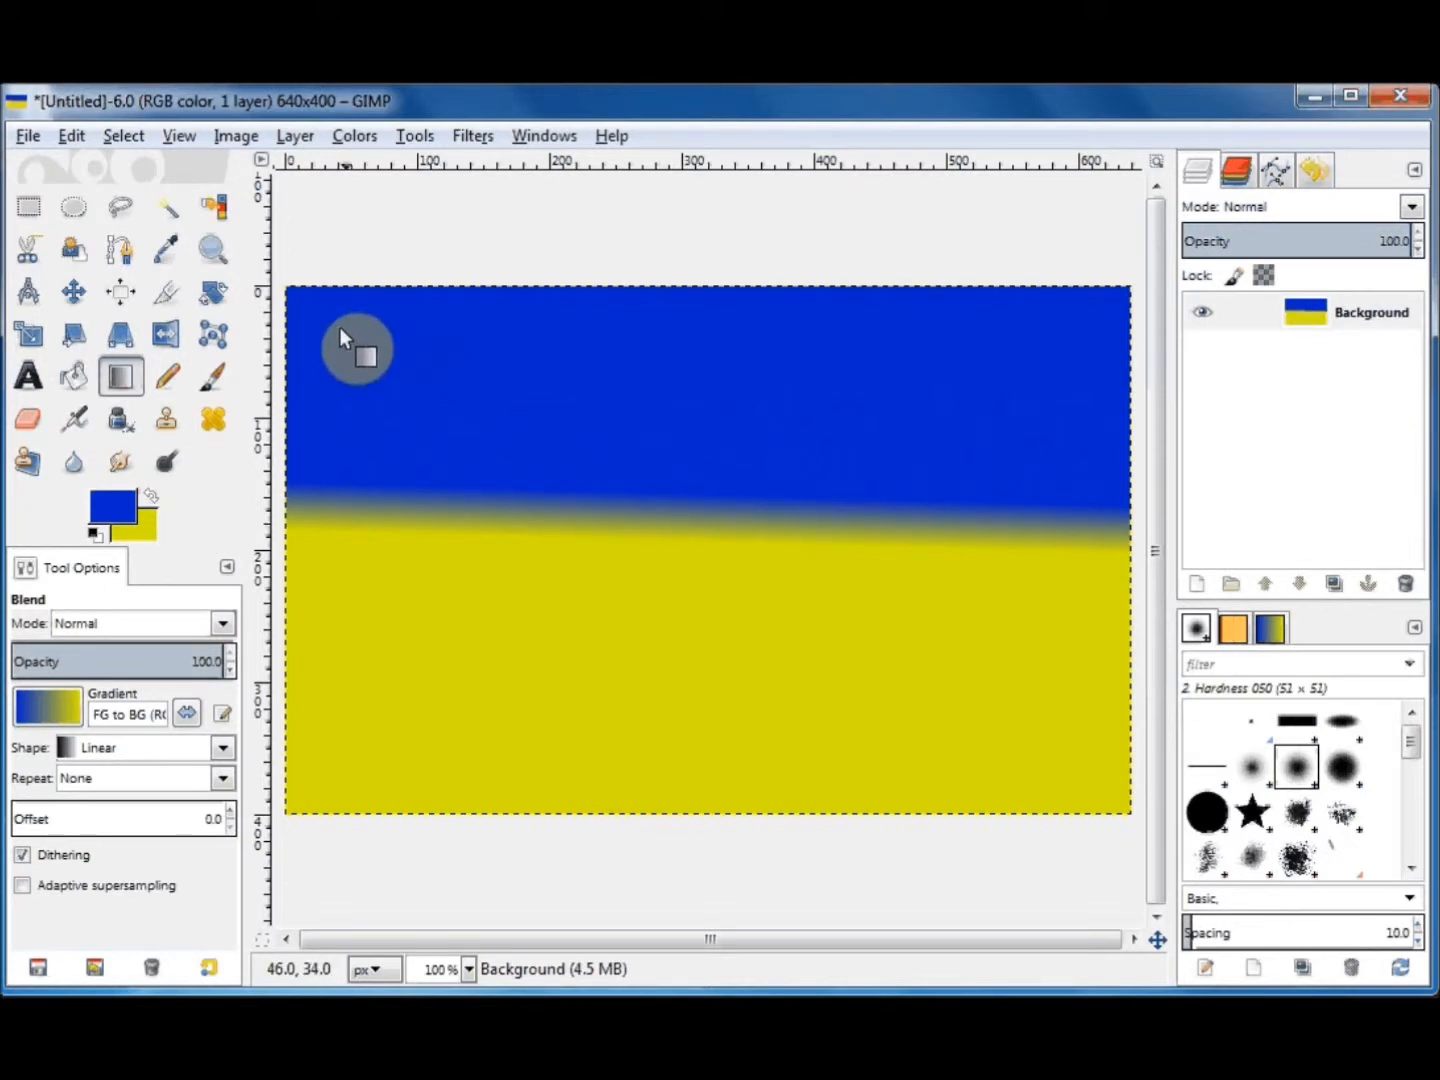
drag(293, 294, 1129, 821)
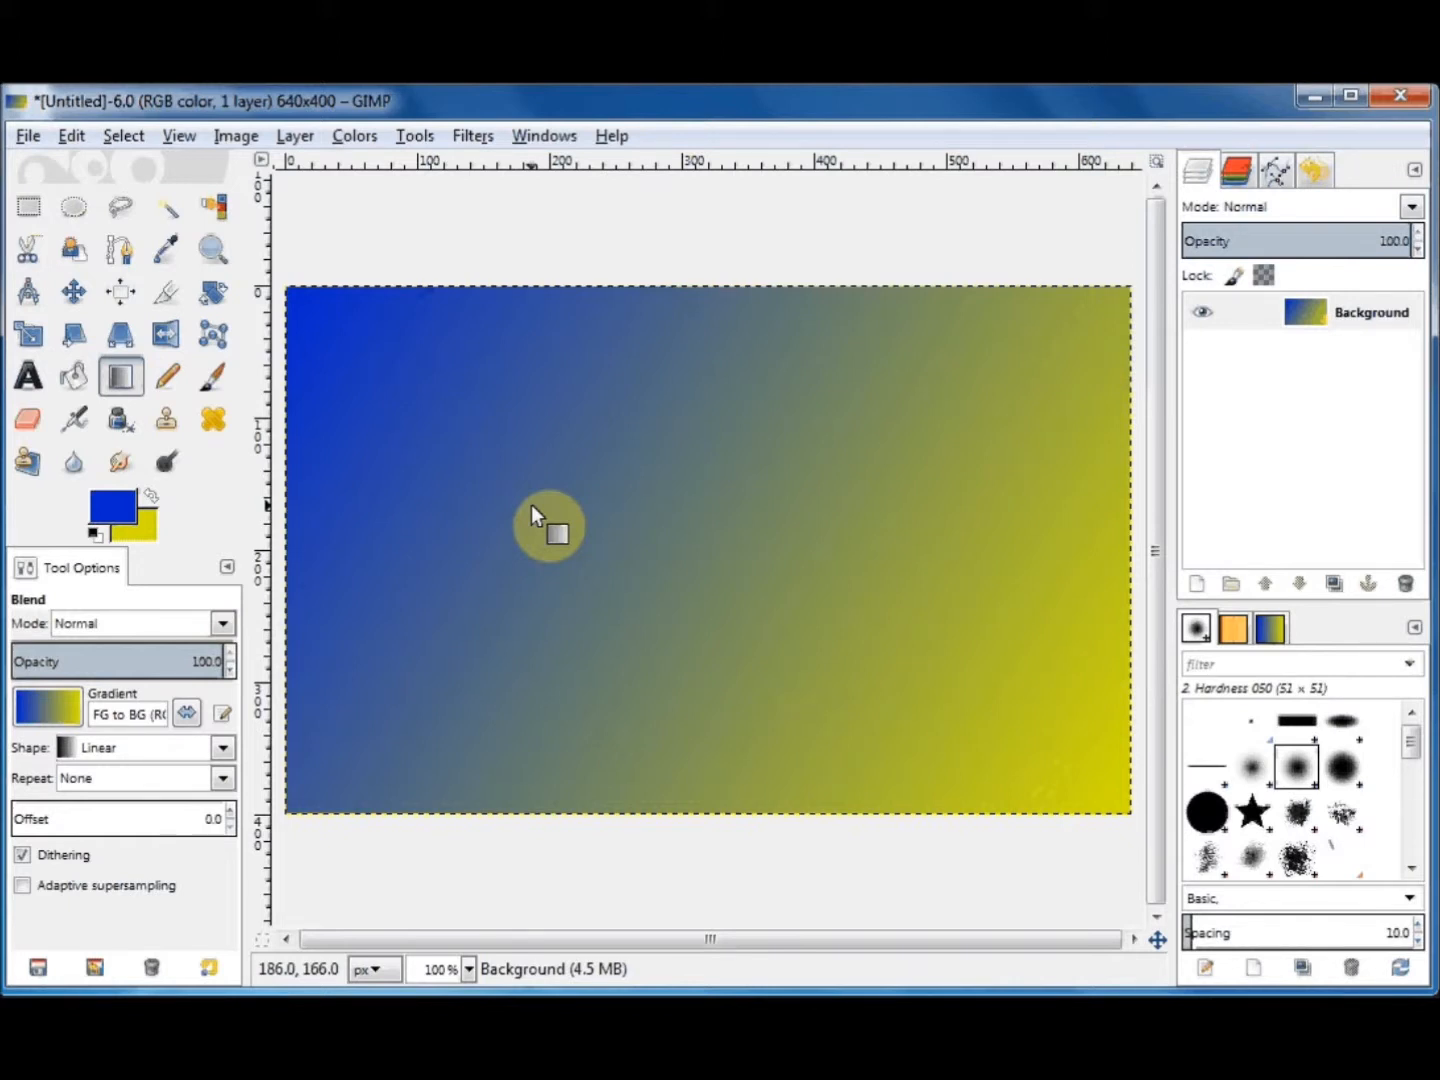
Select an ellipse of about 194 × 201 px in the left half of the image, and set the foreground color to pink cf0686.
click(67, 207)
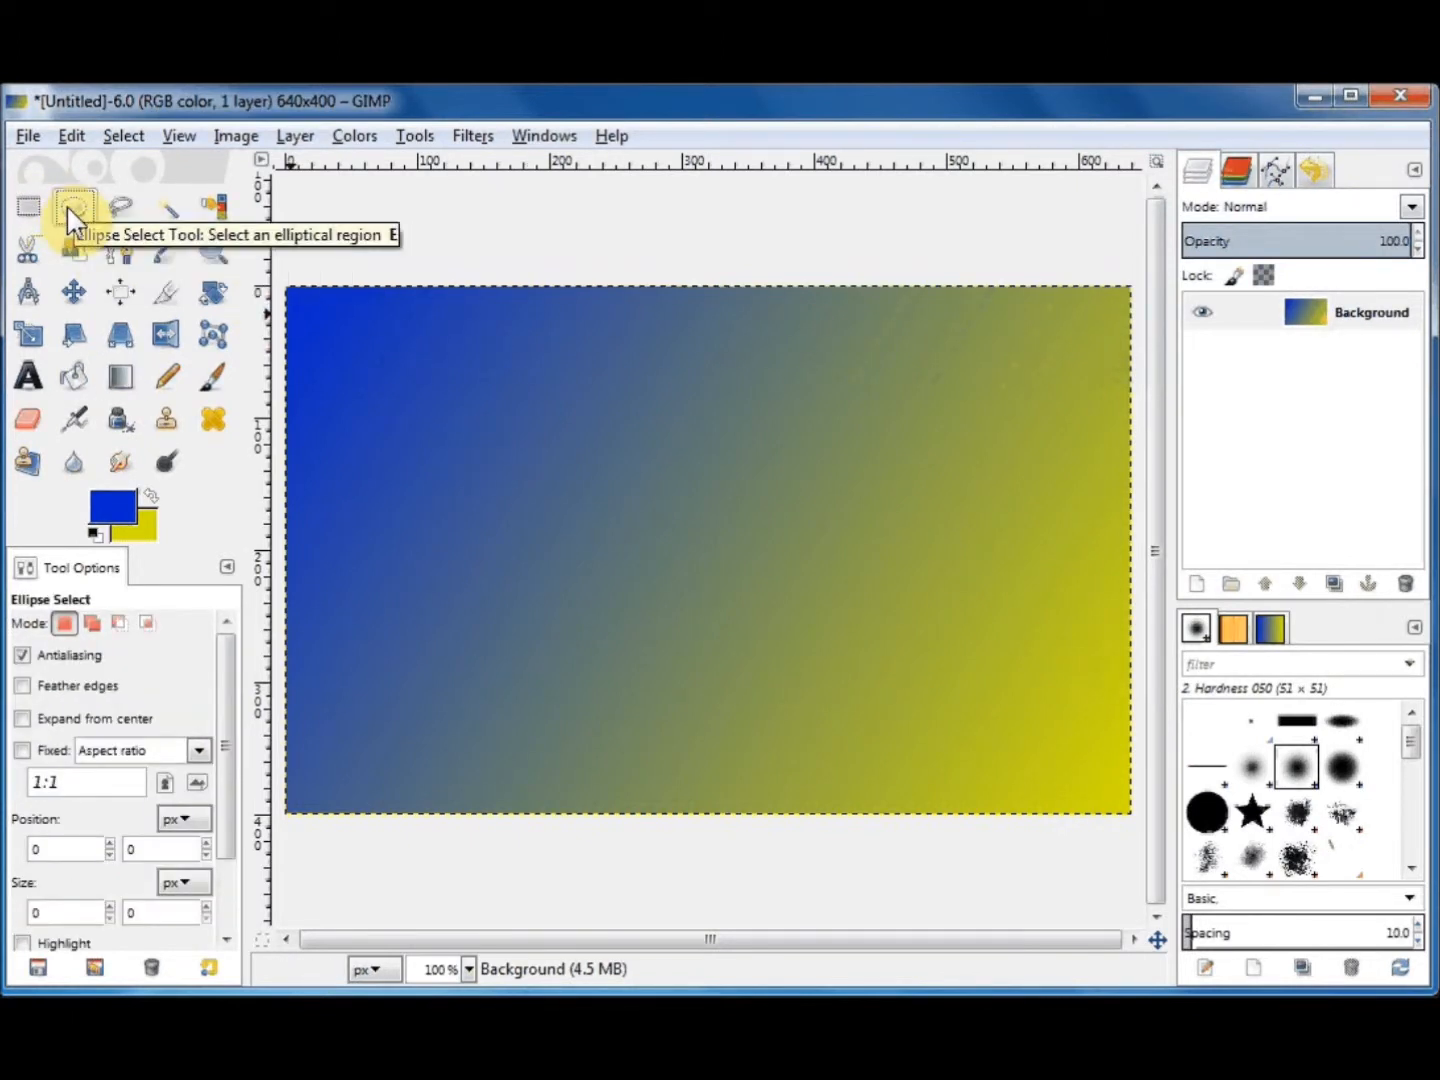
drag(389, 424, 645, 689)
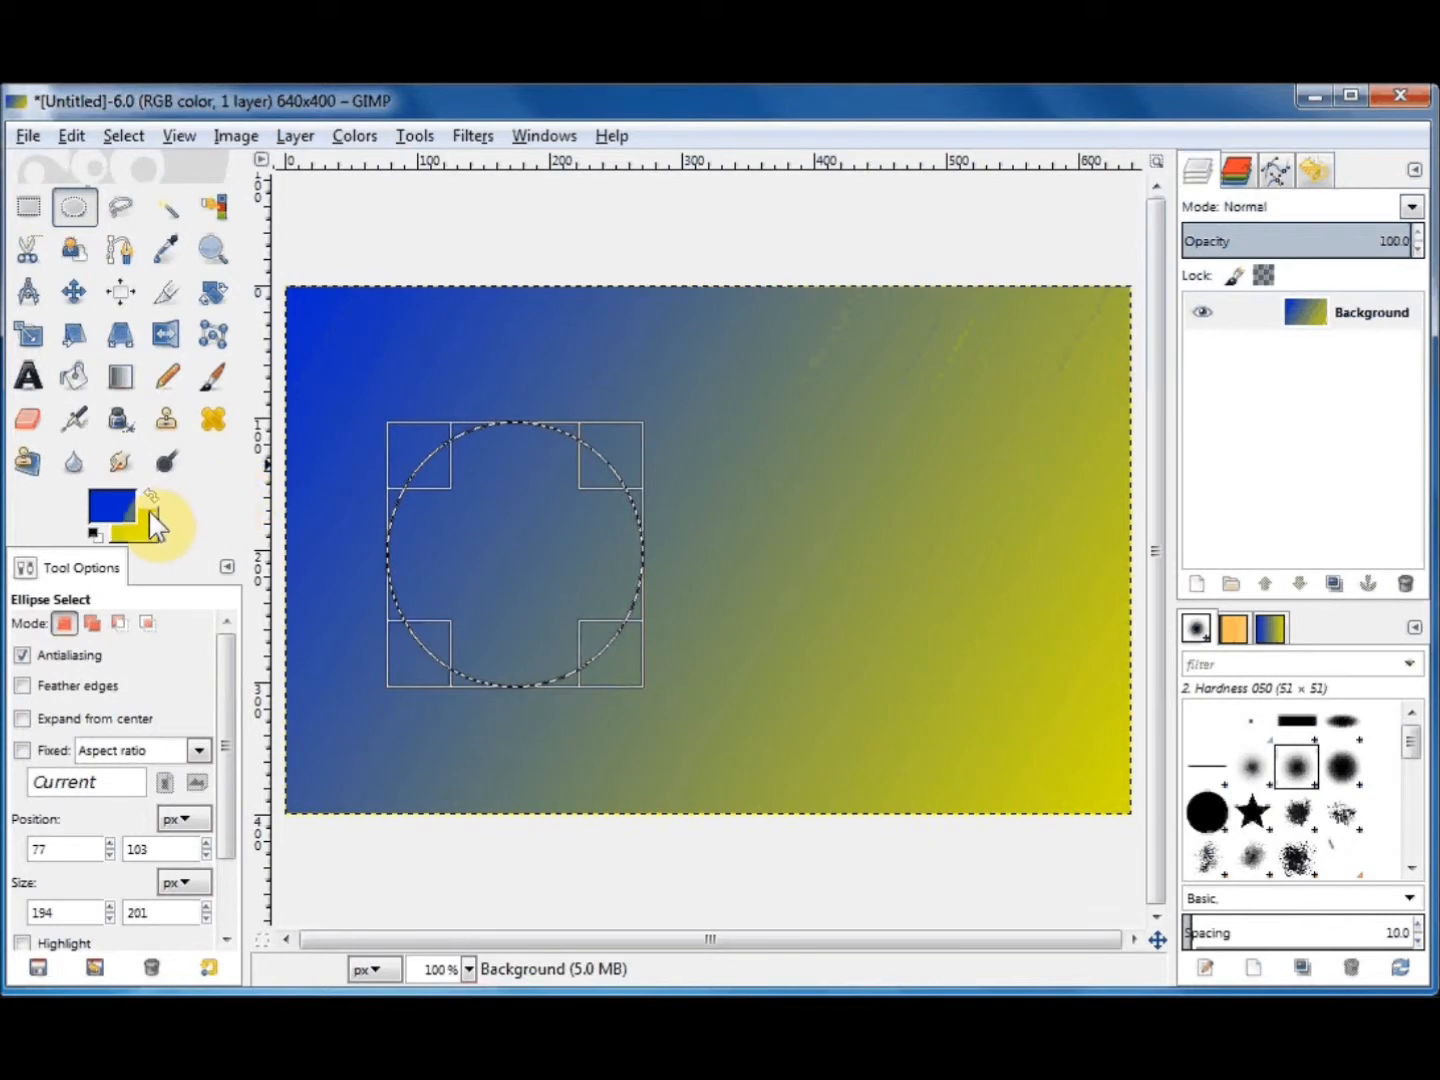
click(110, 498)
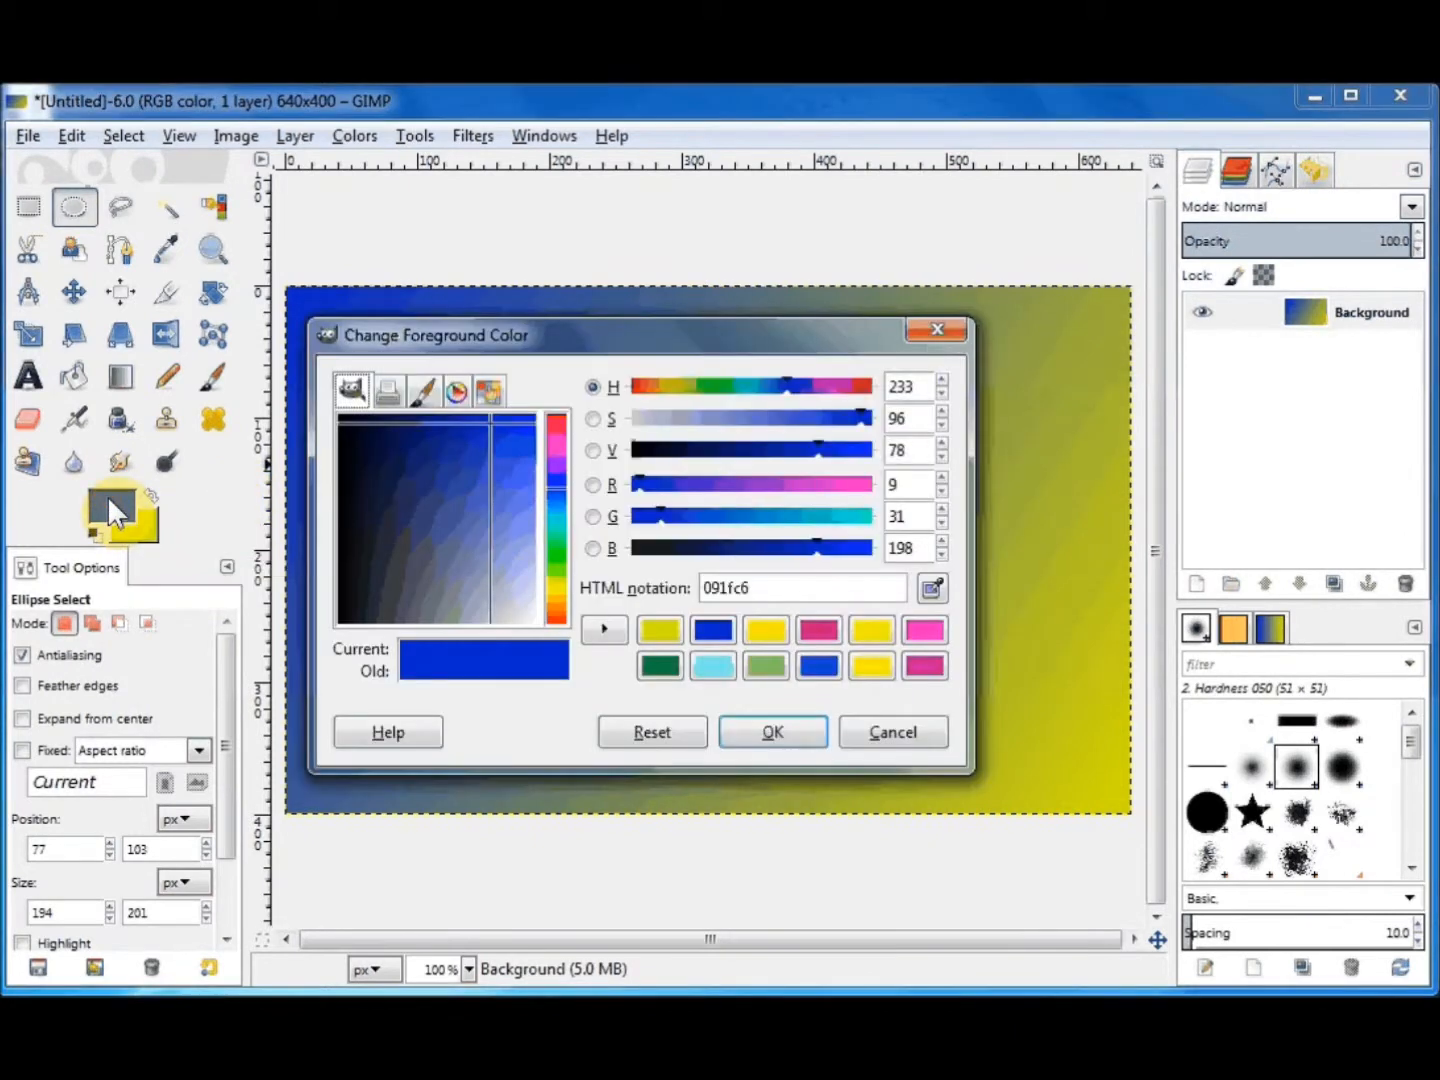
click(555, 441)
click(498, 418)
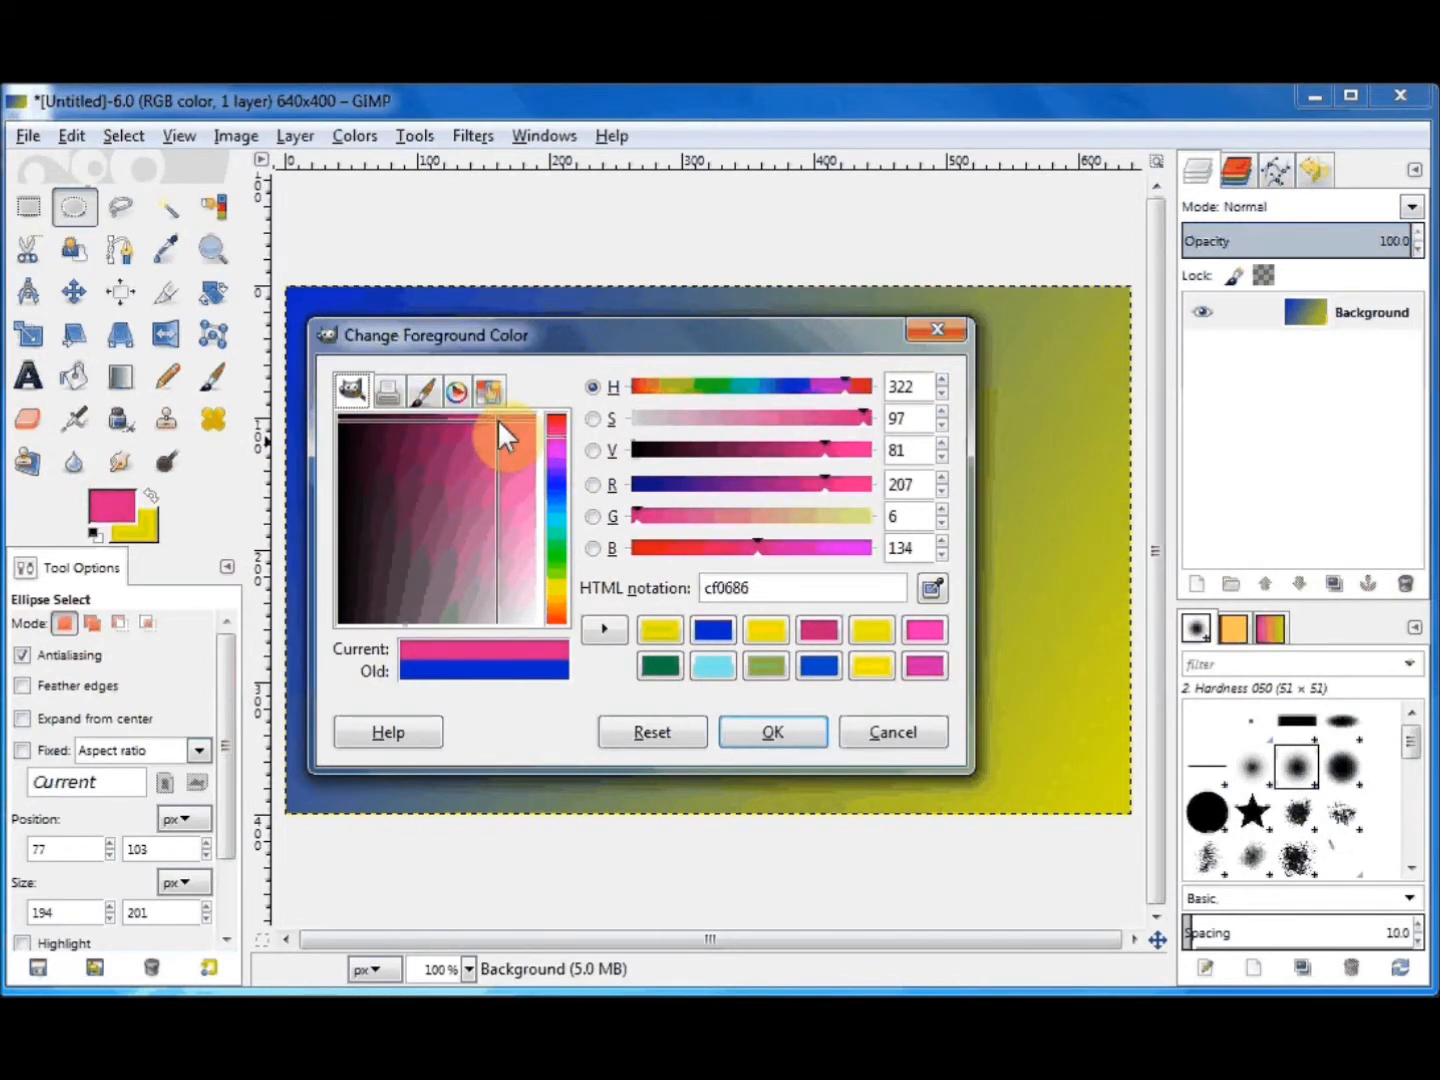
click(760, 731)
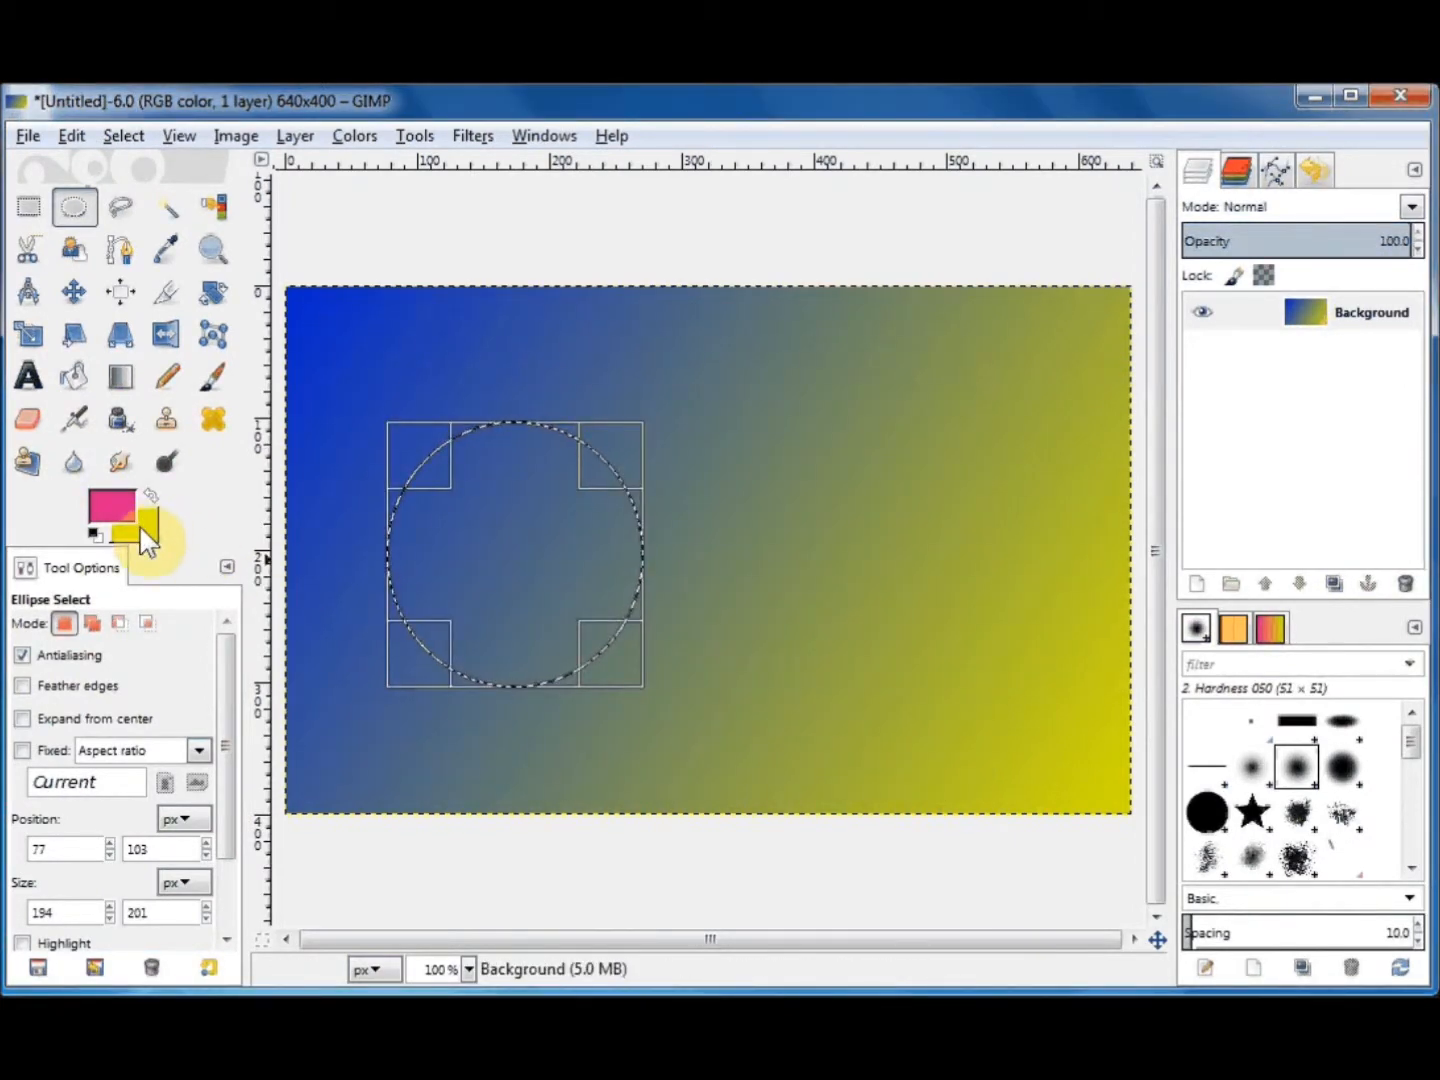
Set the background color to orange e88b07.
click(146, 538)
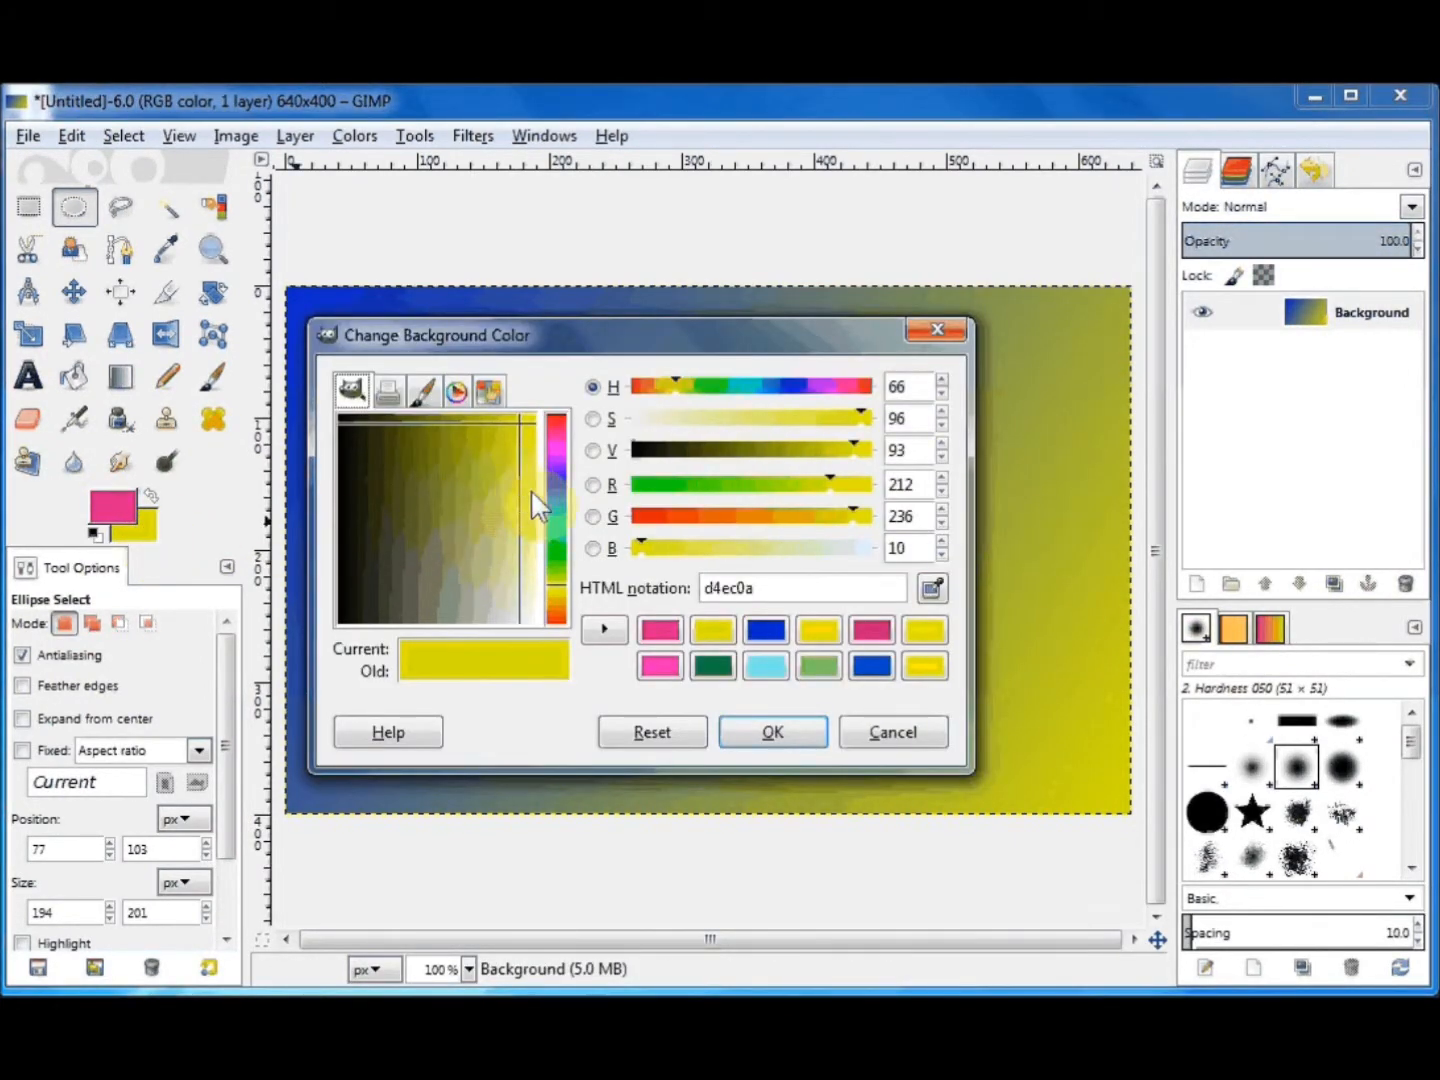
click(556, 607)
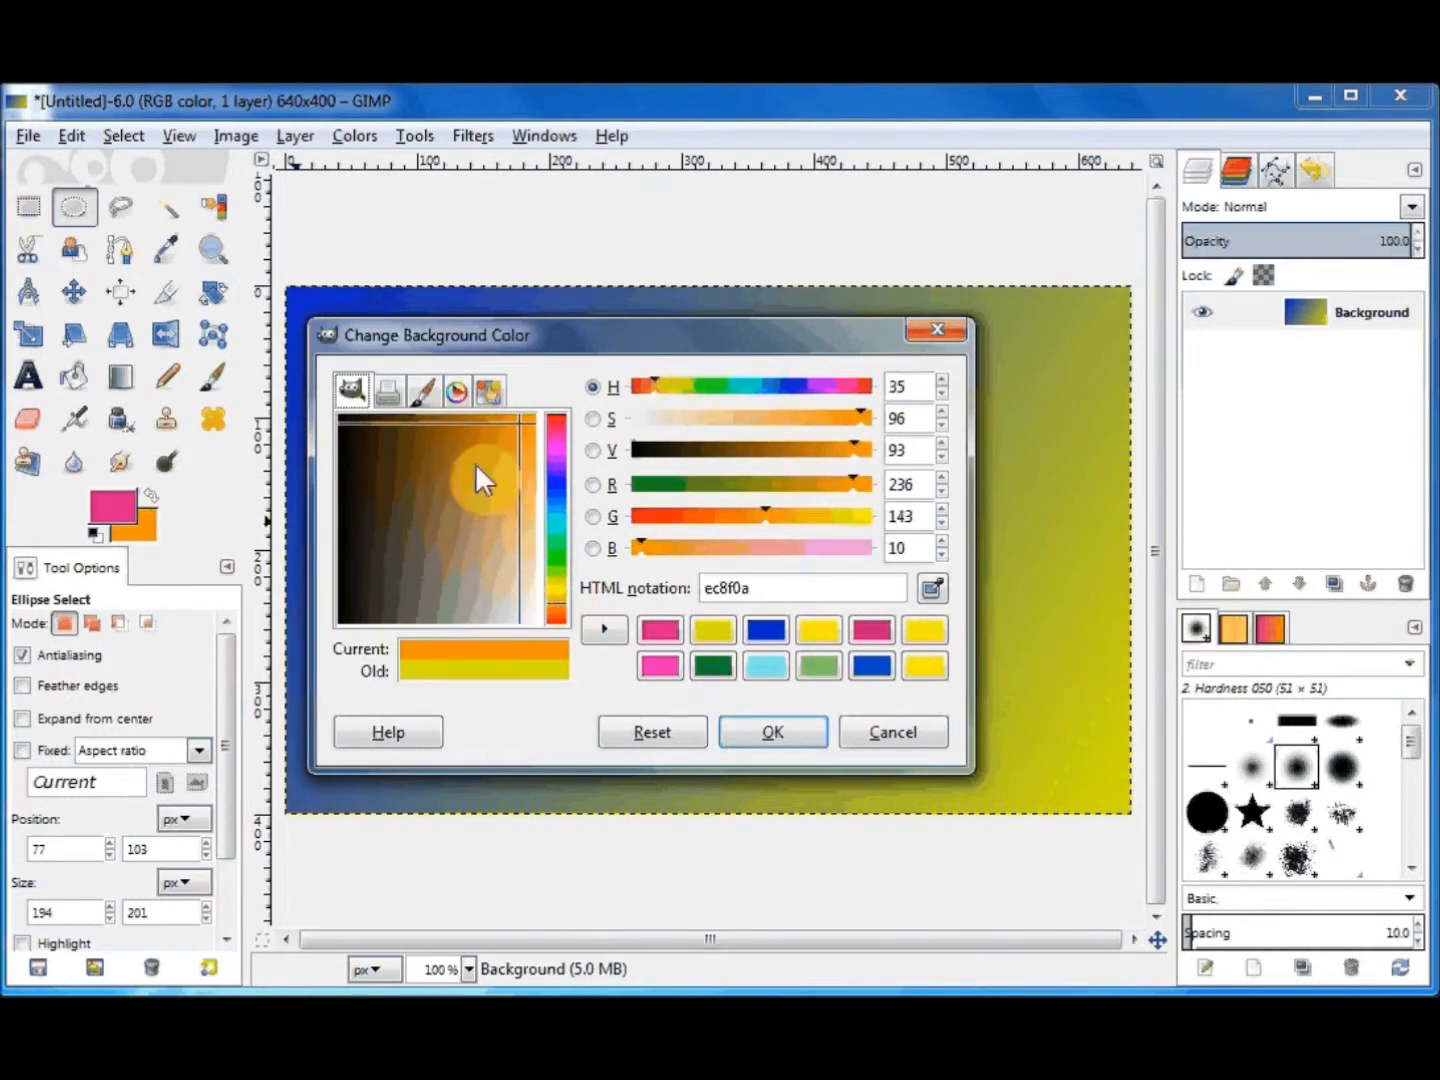
click(517, 419)
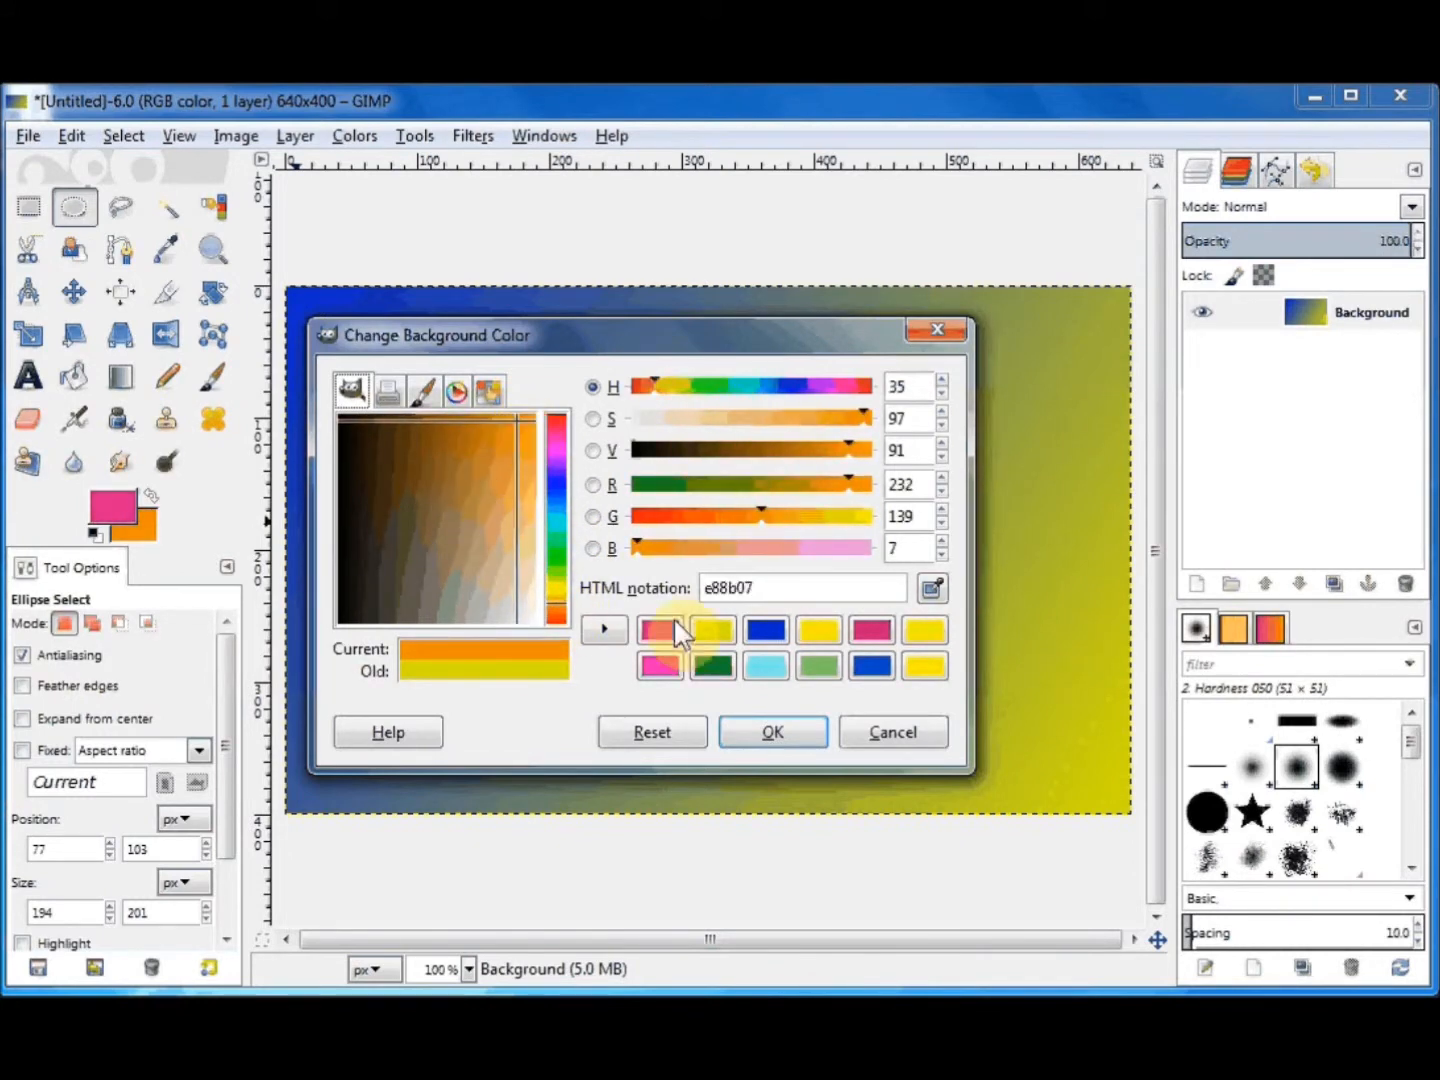
click(760, 733)
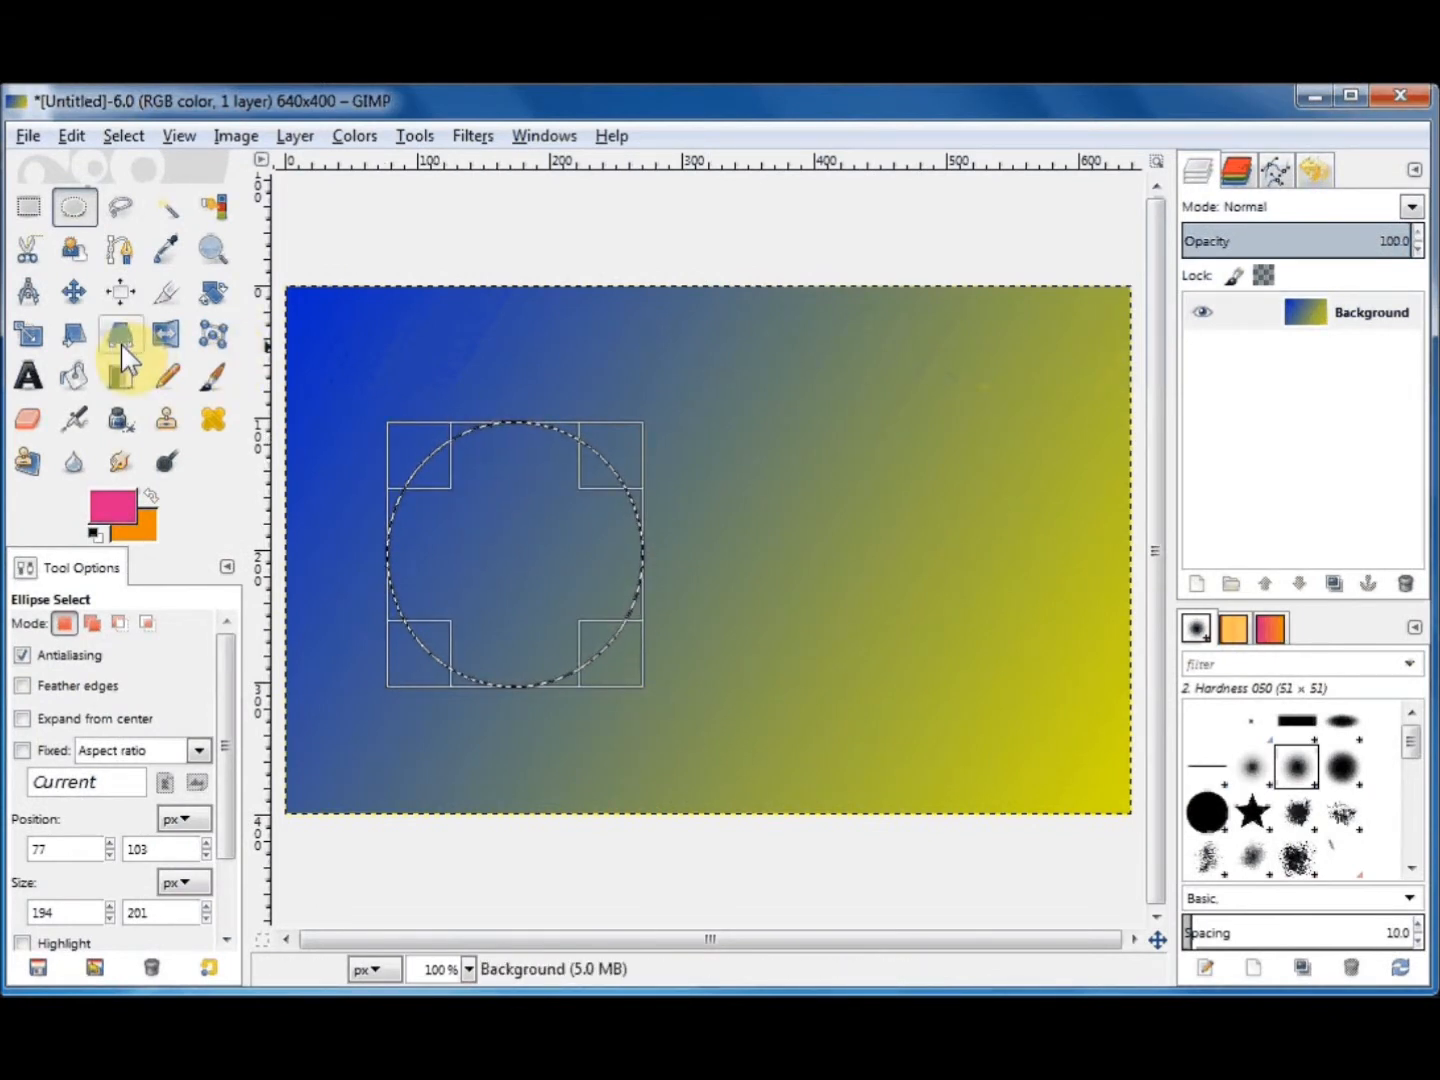
Blend a linear pink-to-orange gradient diagonally across the elliptical selection, and clear the selection.
click(123, 378)
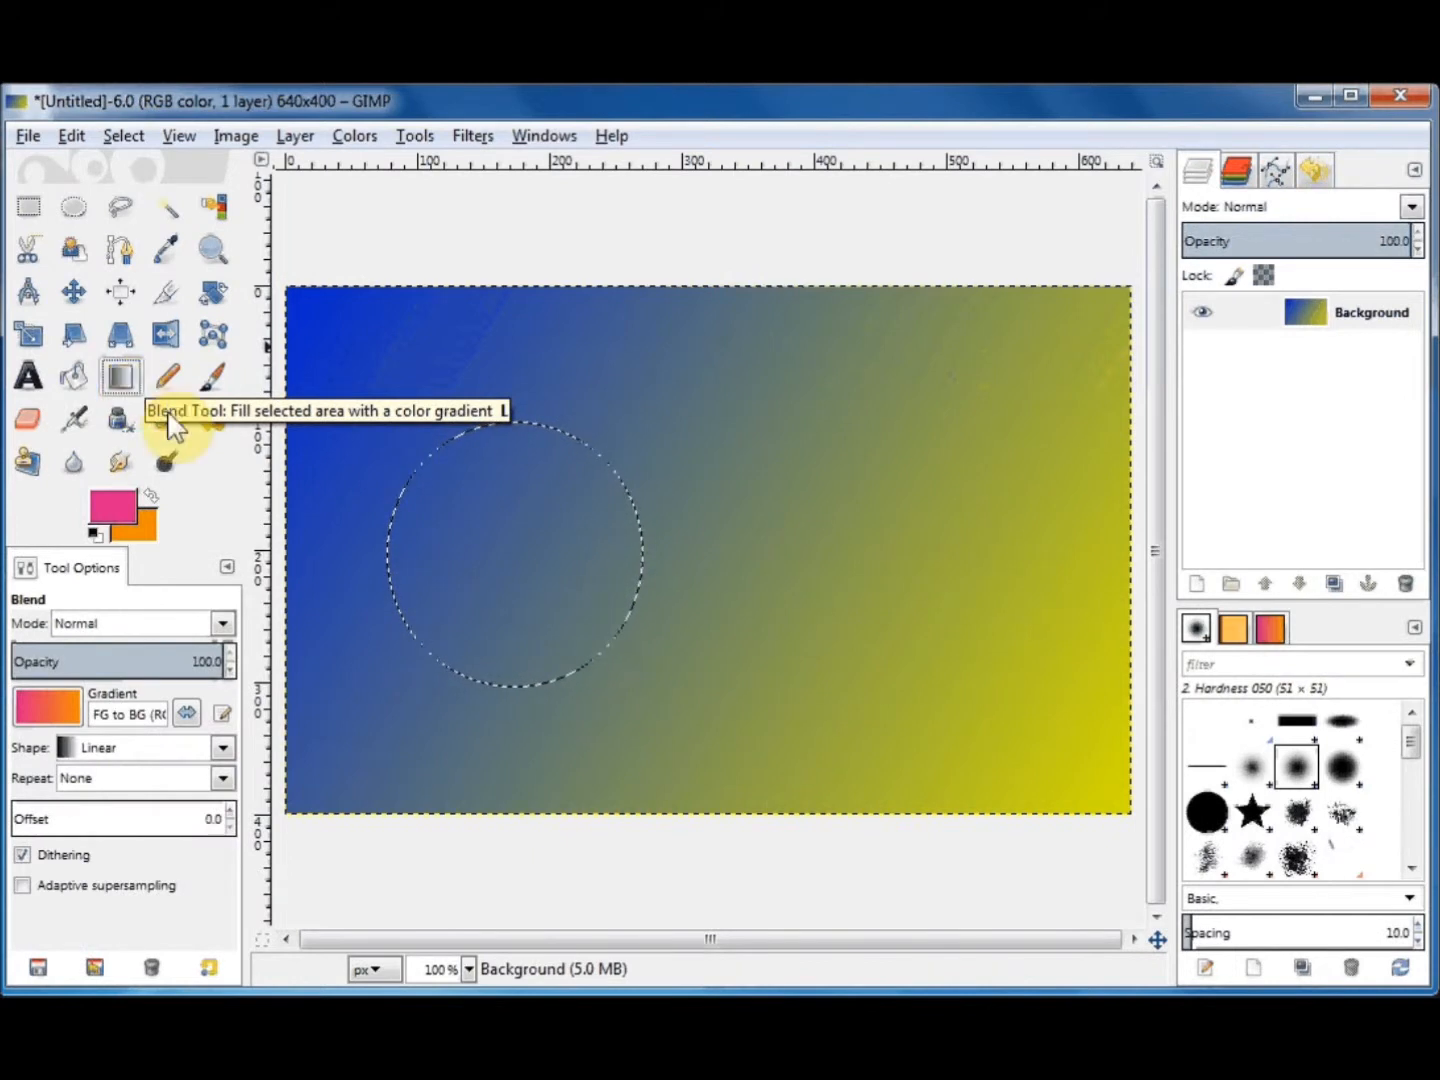
drag(433, 442, 598, 670)
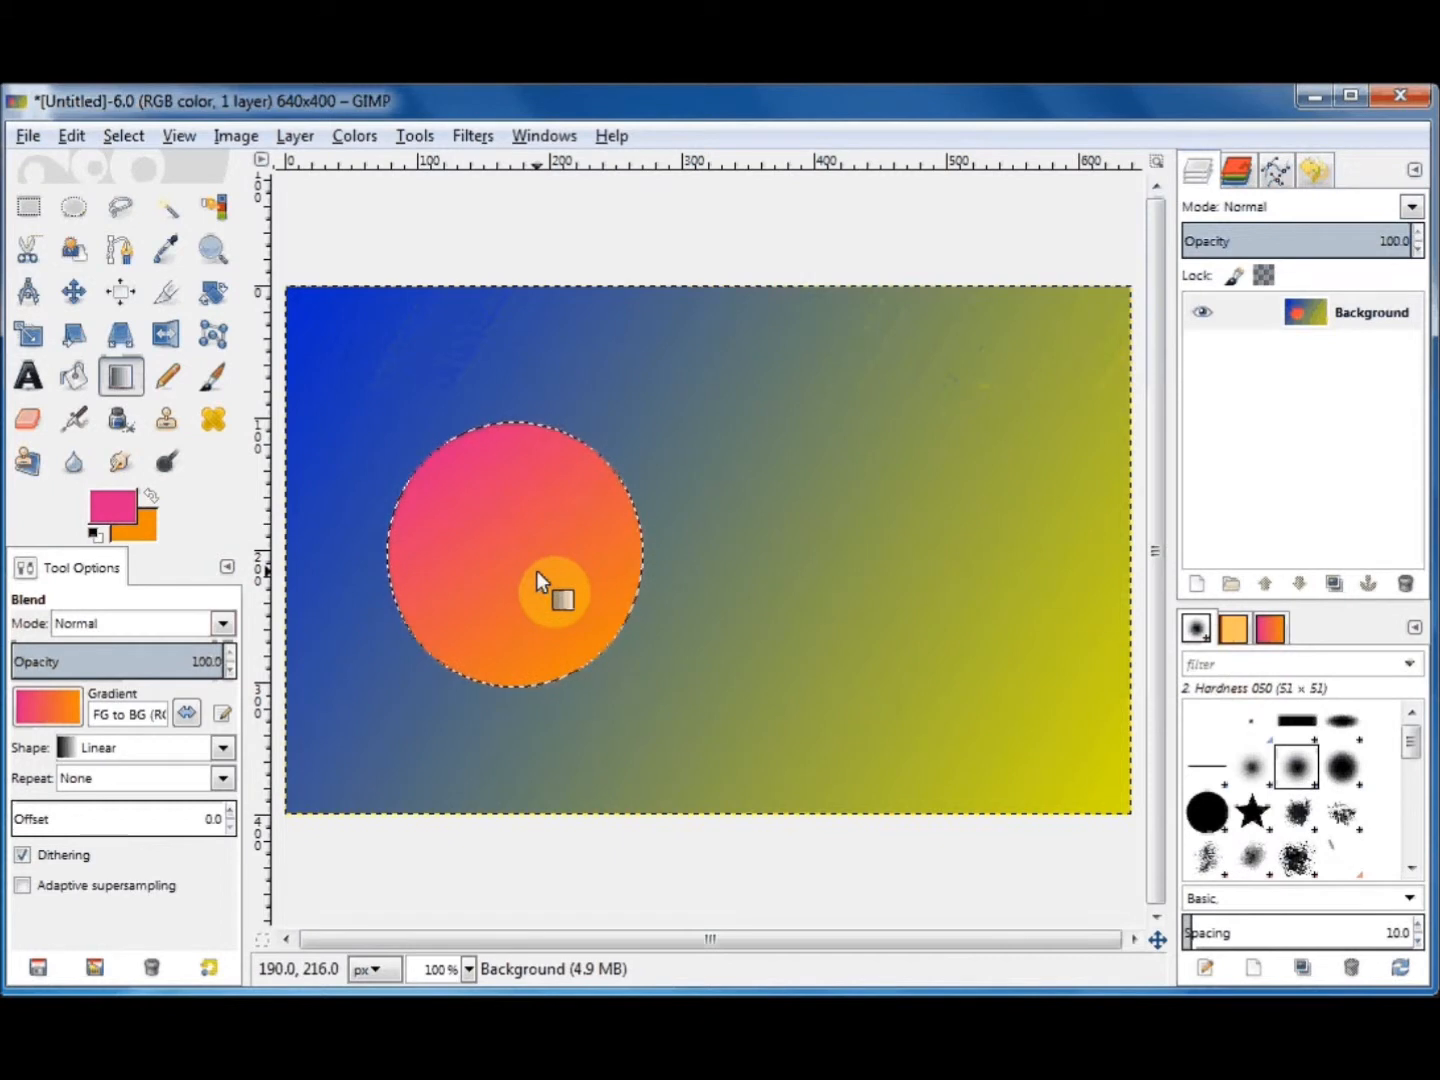
click(133, 137)
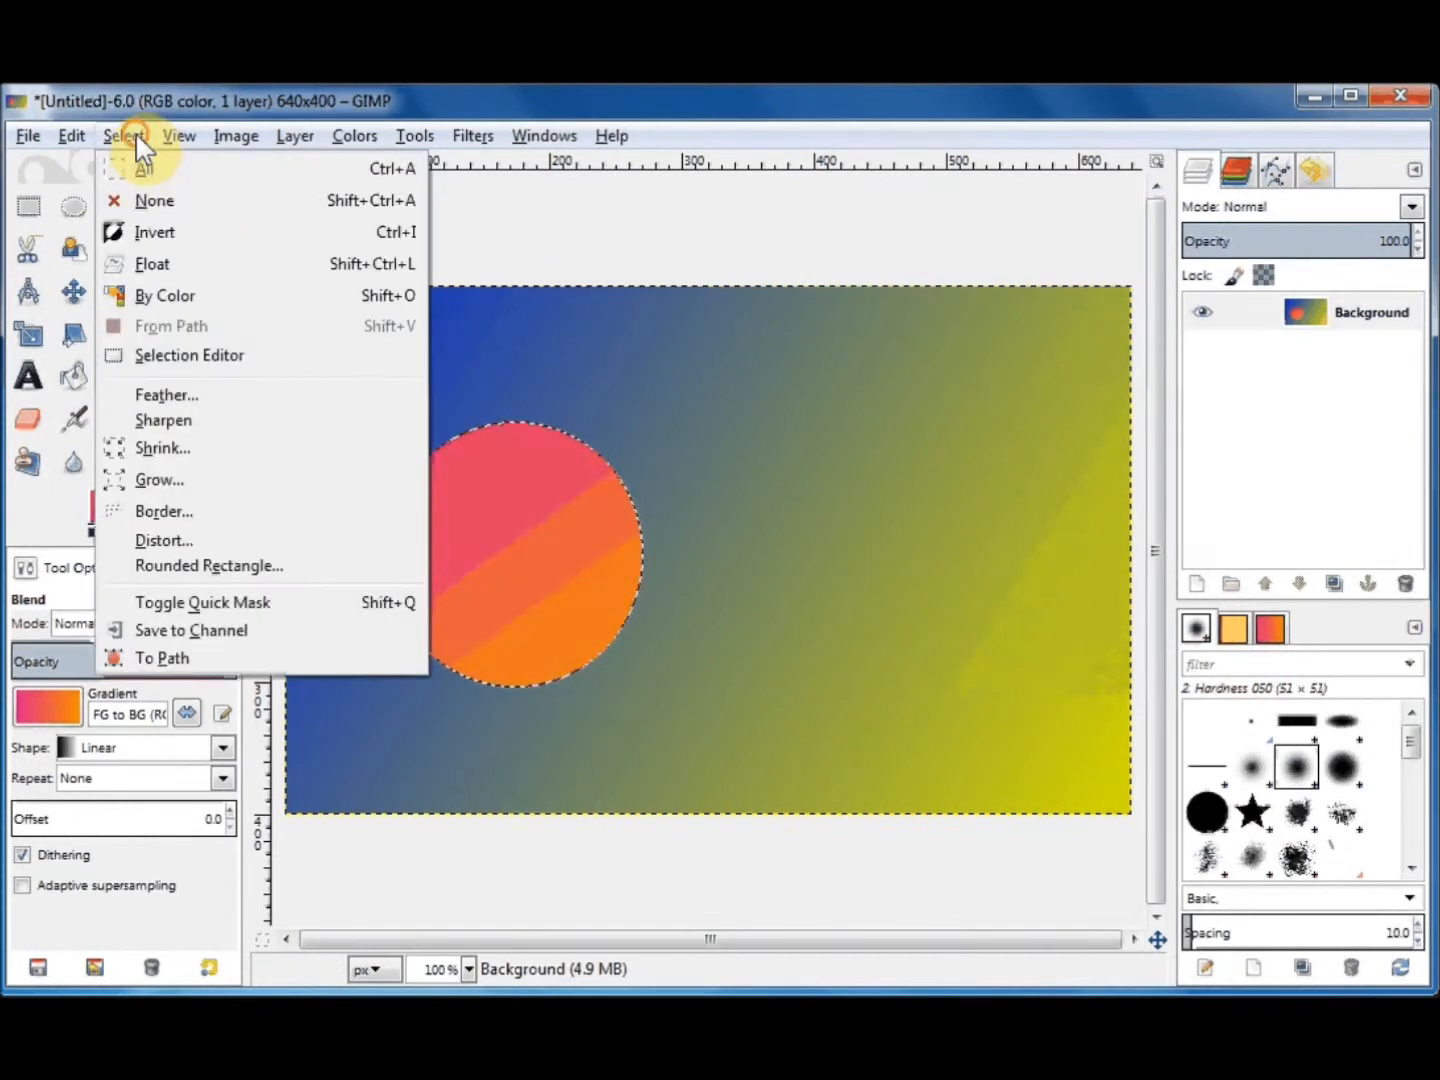
click(160, 203)
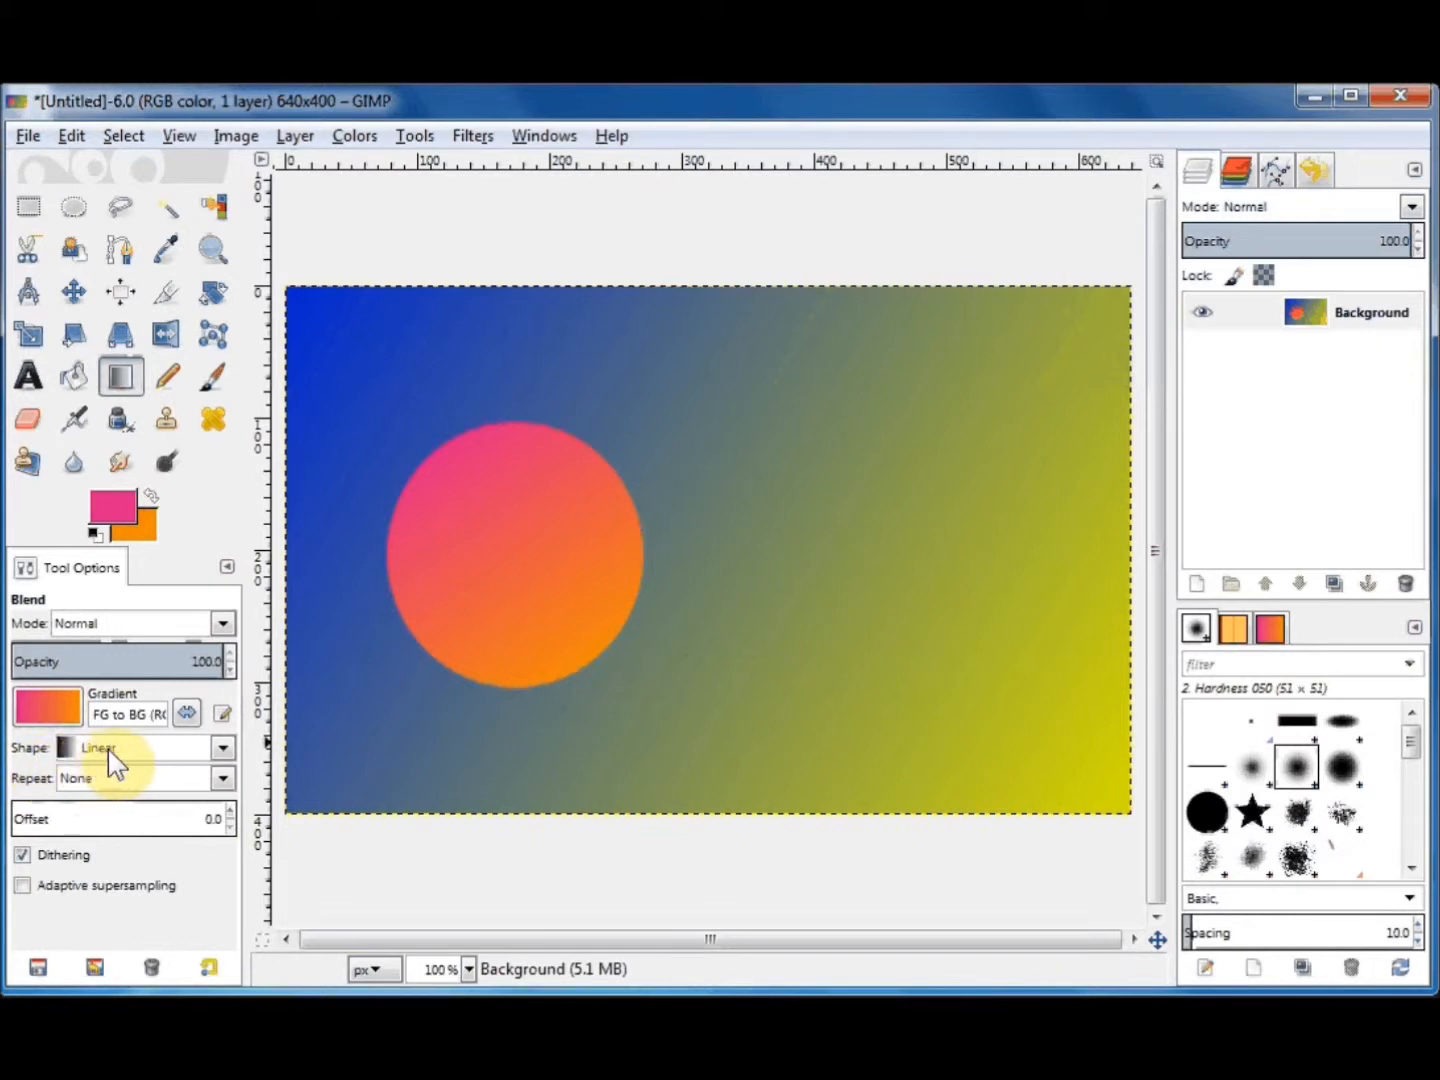
Set the gradient shape to Radial and fill the whole image repeatedly, varying the gradient's center and radius from wide to very small.
click(224, 752)
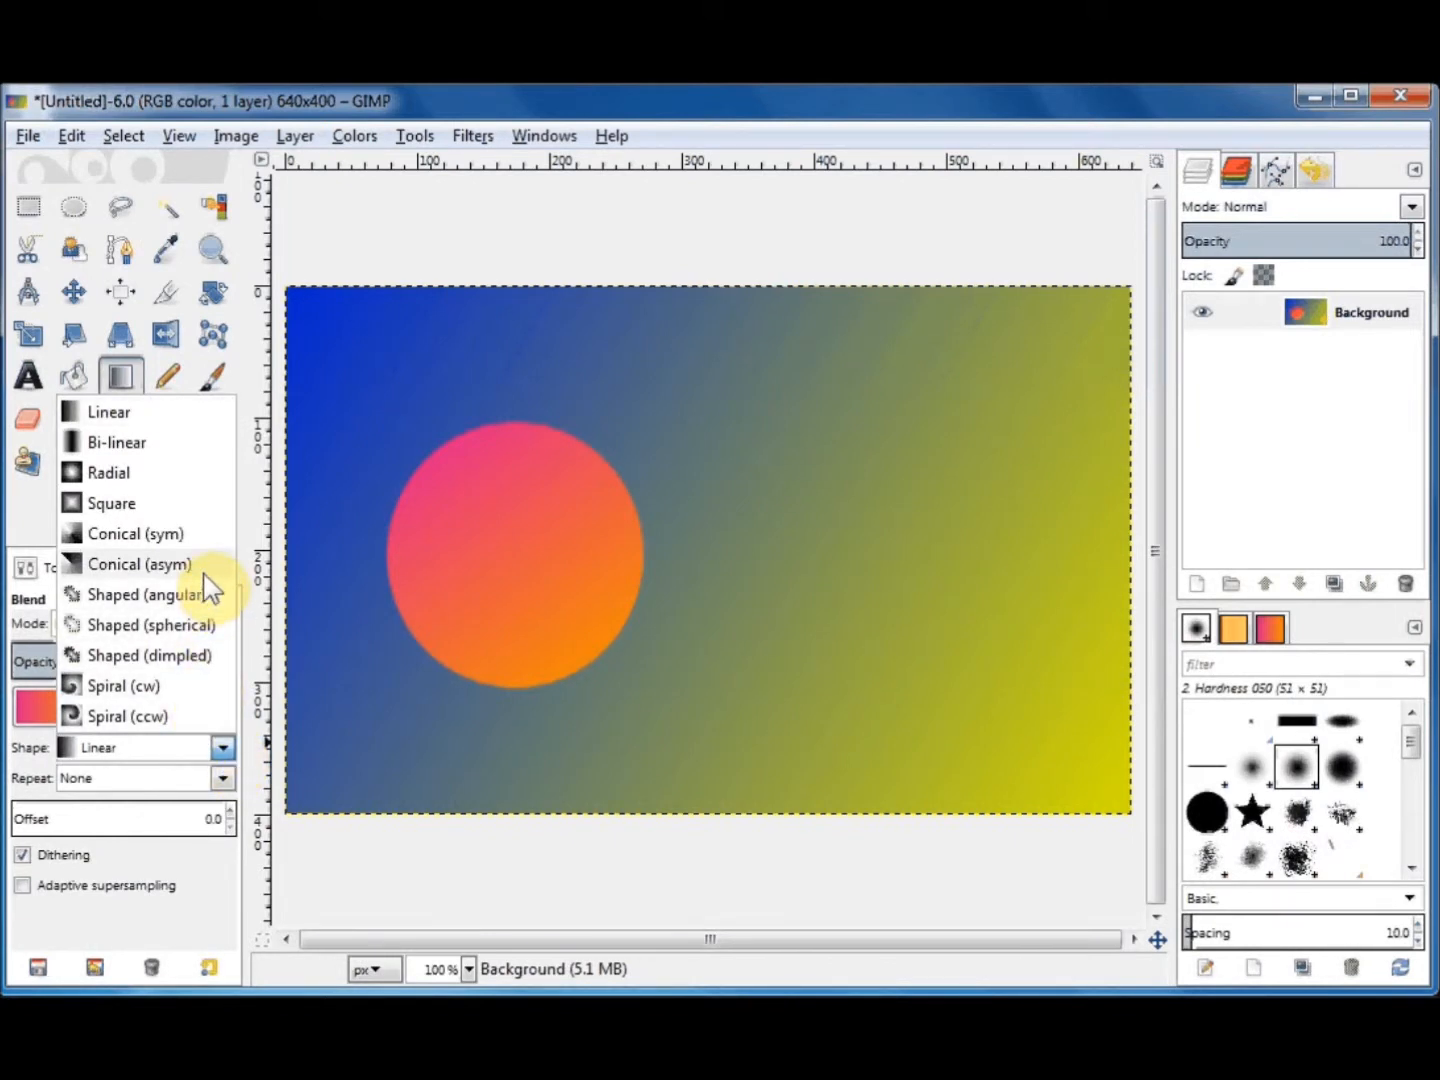
click(104, 469)
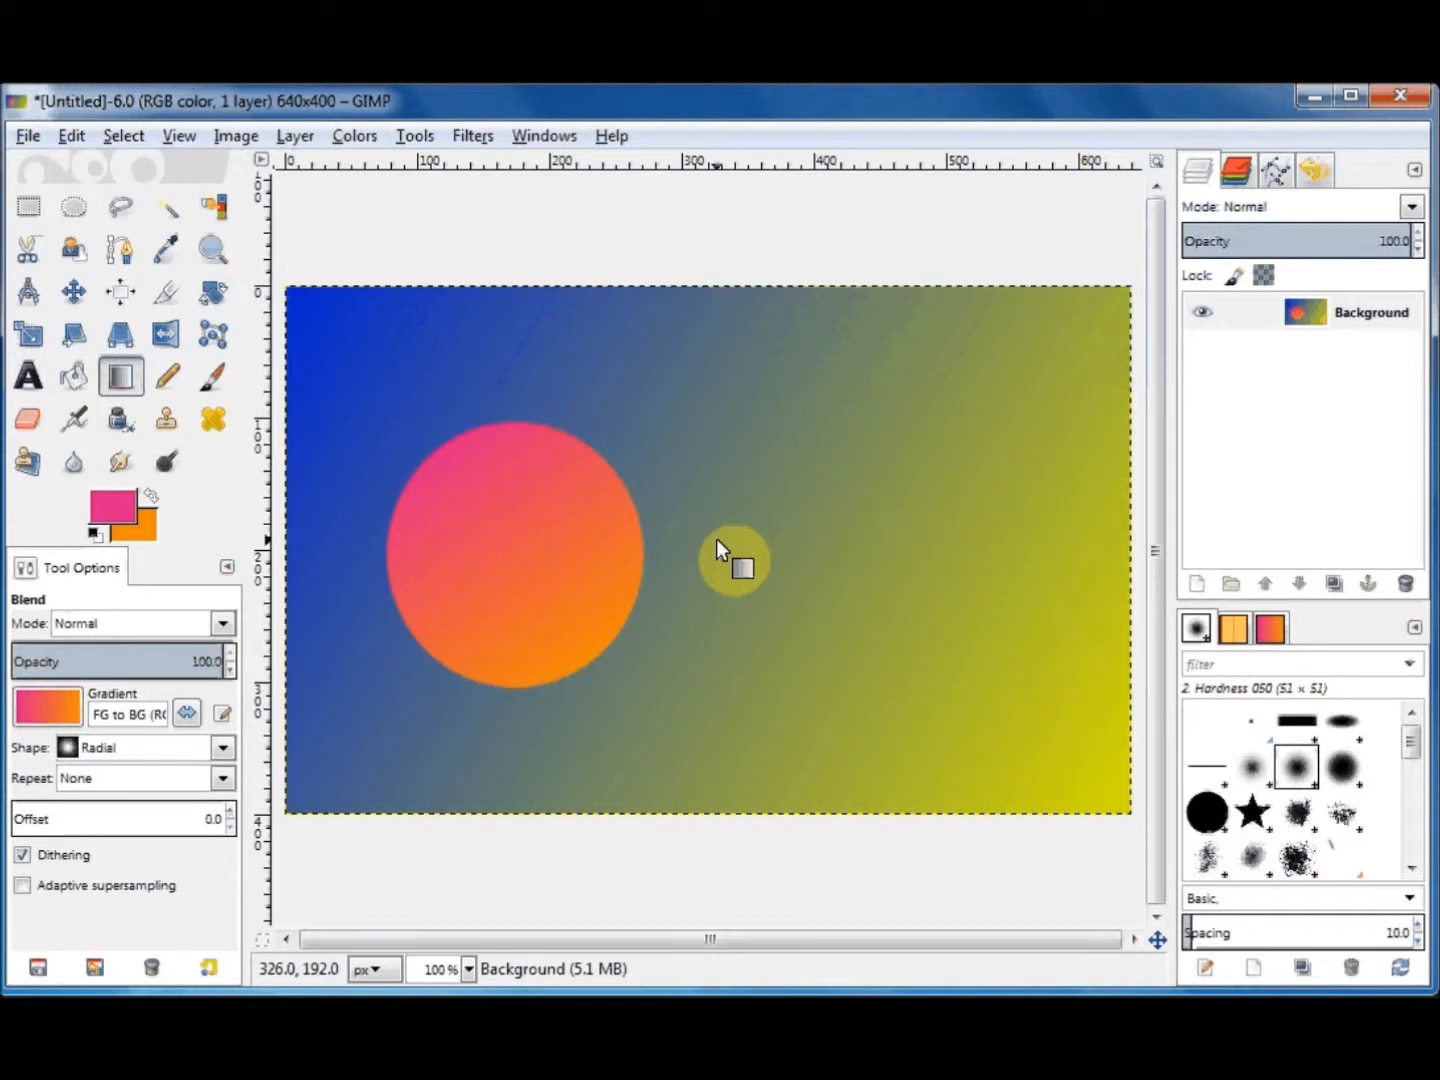
drag(716, 538, 757, 611)
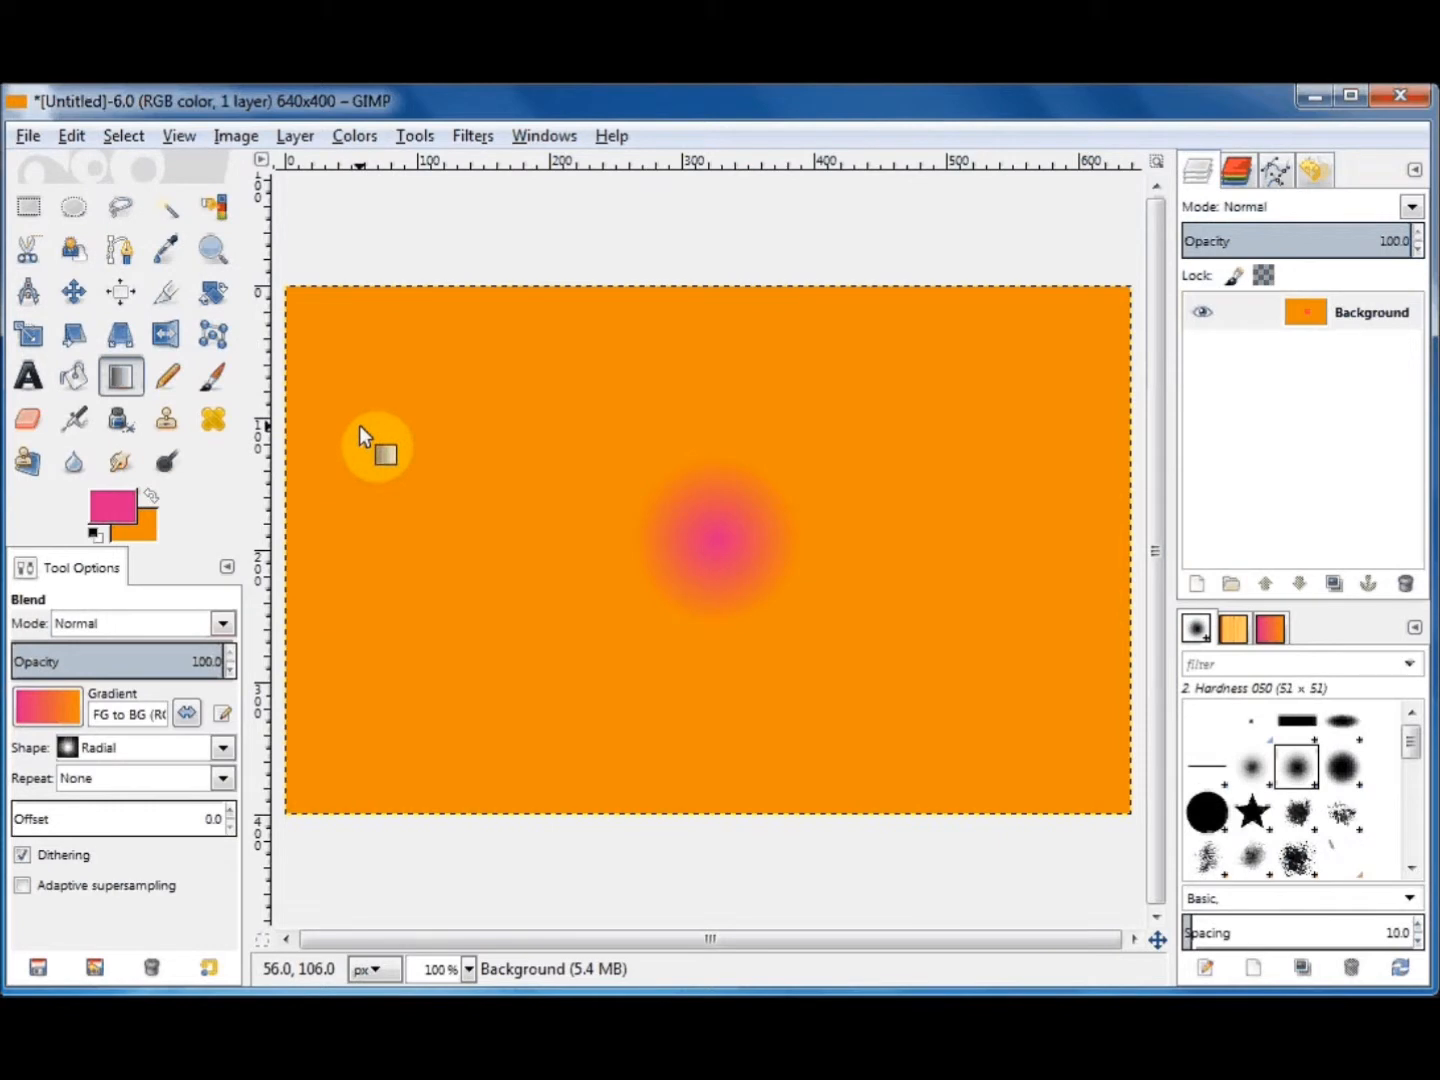
drag(359, 425, 507, 663)
drag(681, 516, 952, 717)
drag(678, 560, 681, 568)
drag(535, 540, 536, 542)
click(567, 564)
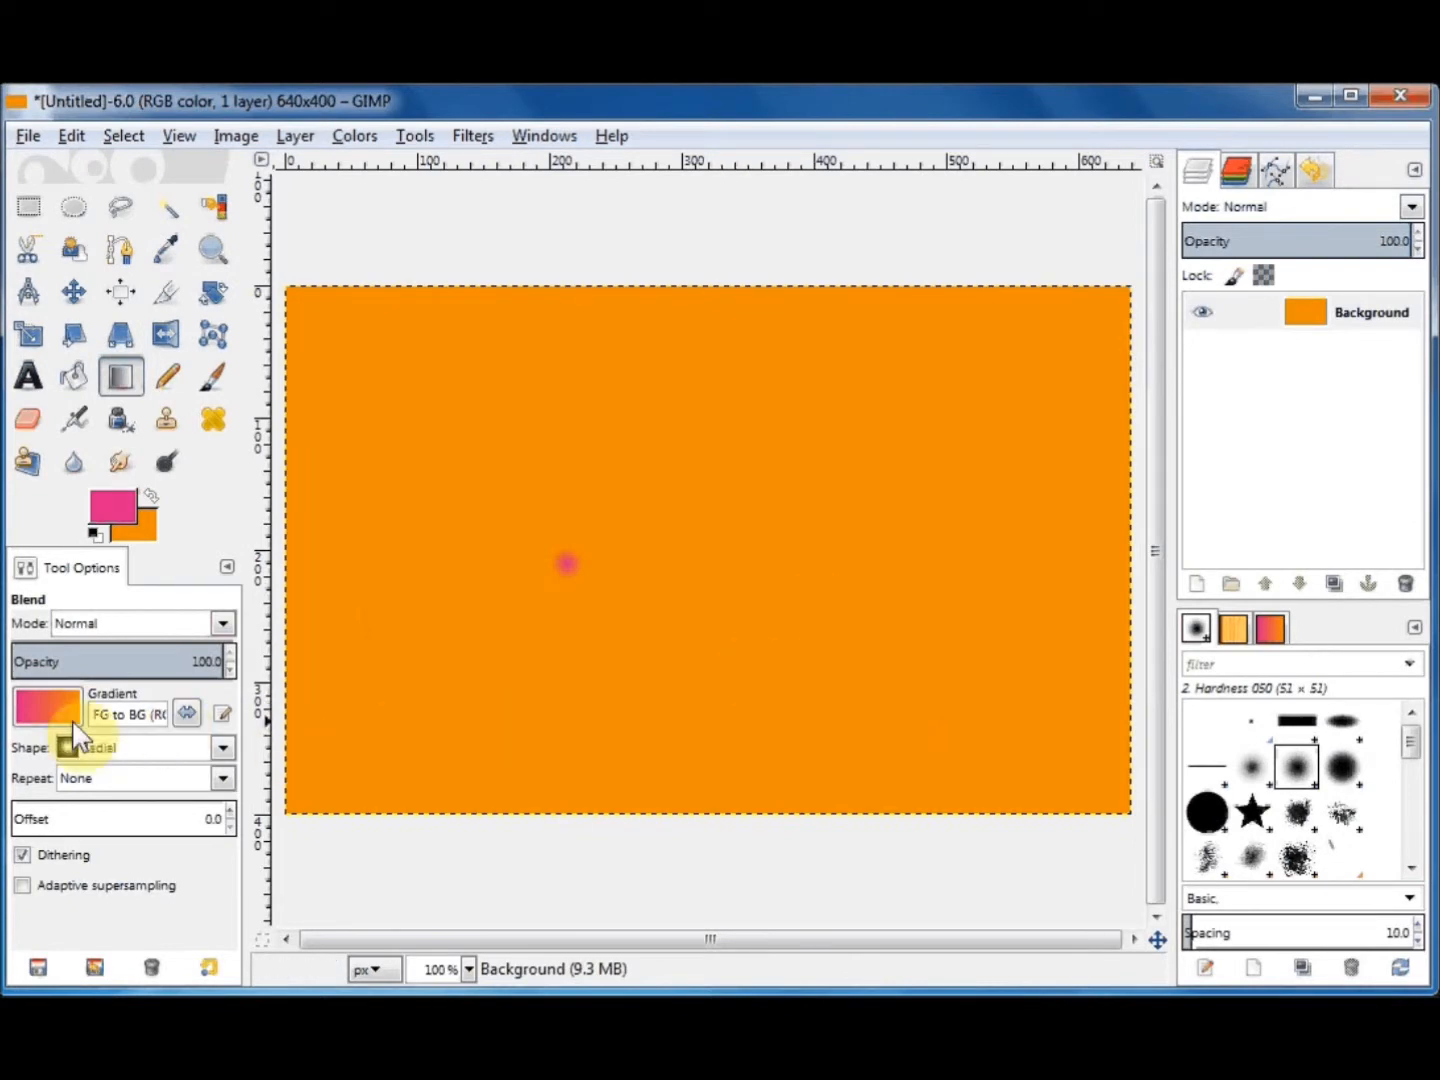
Set the gradient shape to Spiral (cw) and fill the image from near its center with a medium, a very short and a long gradient span.
click(221, 750)
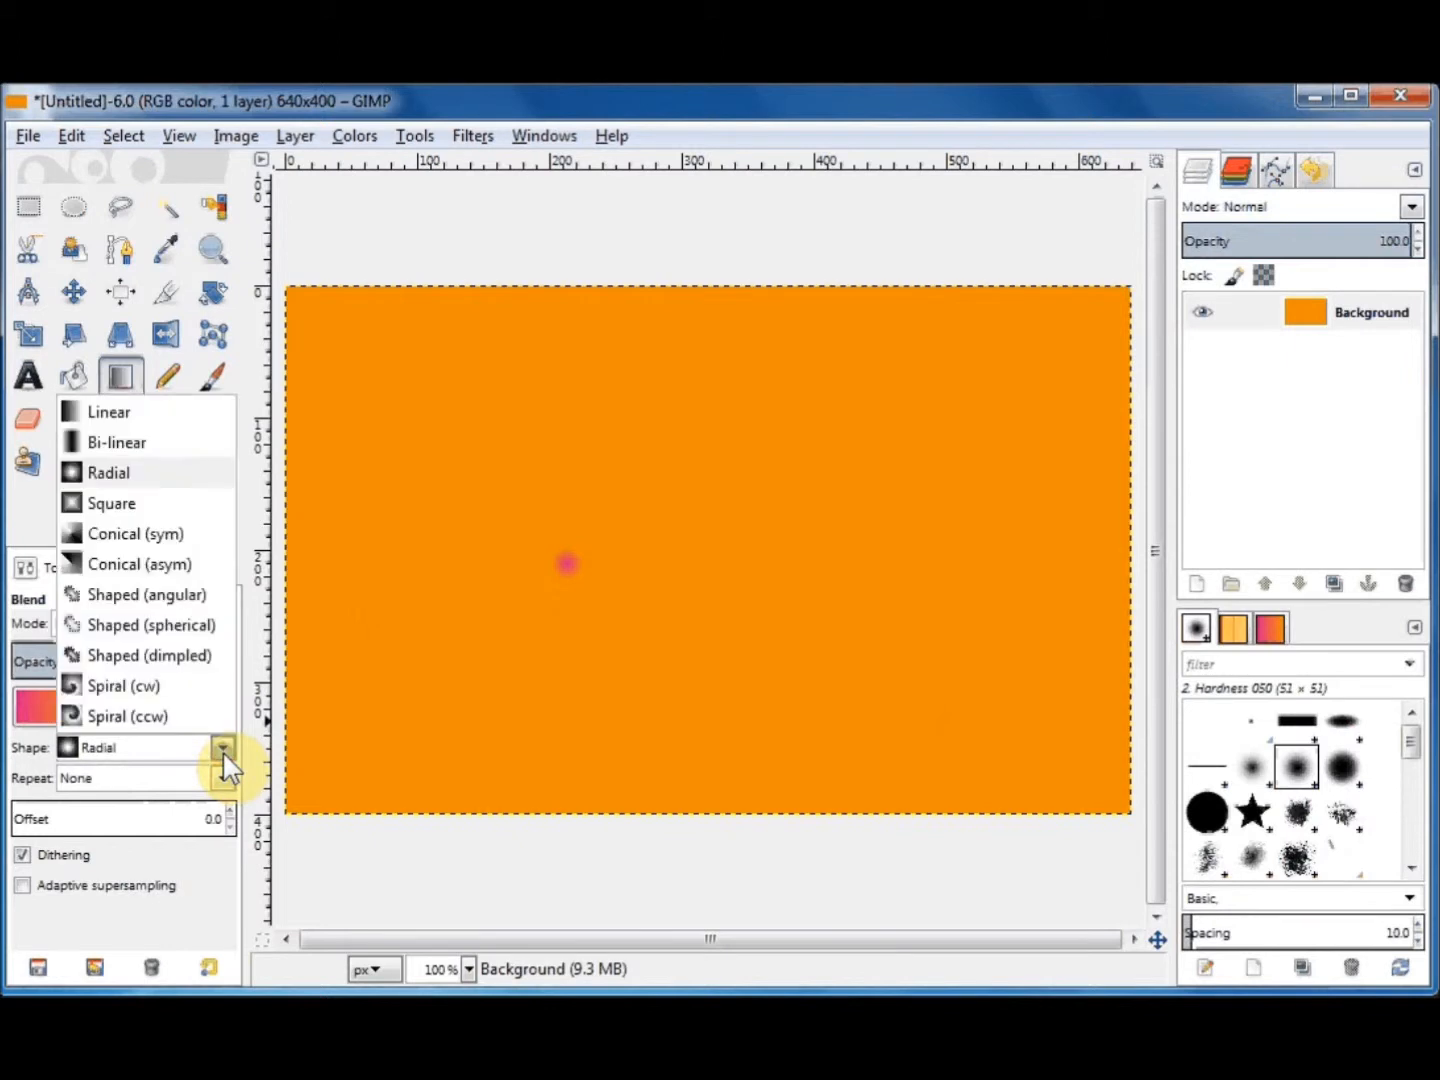
click(104, 689)
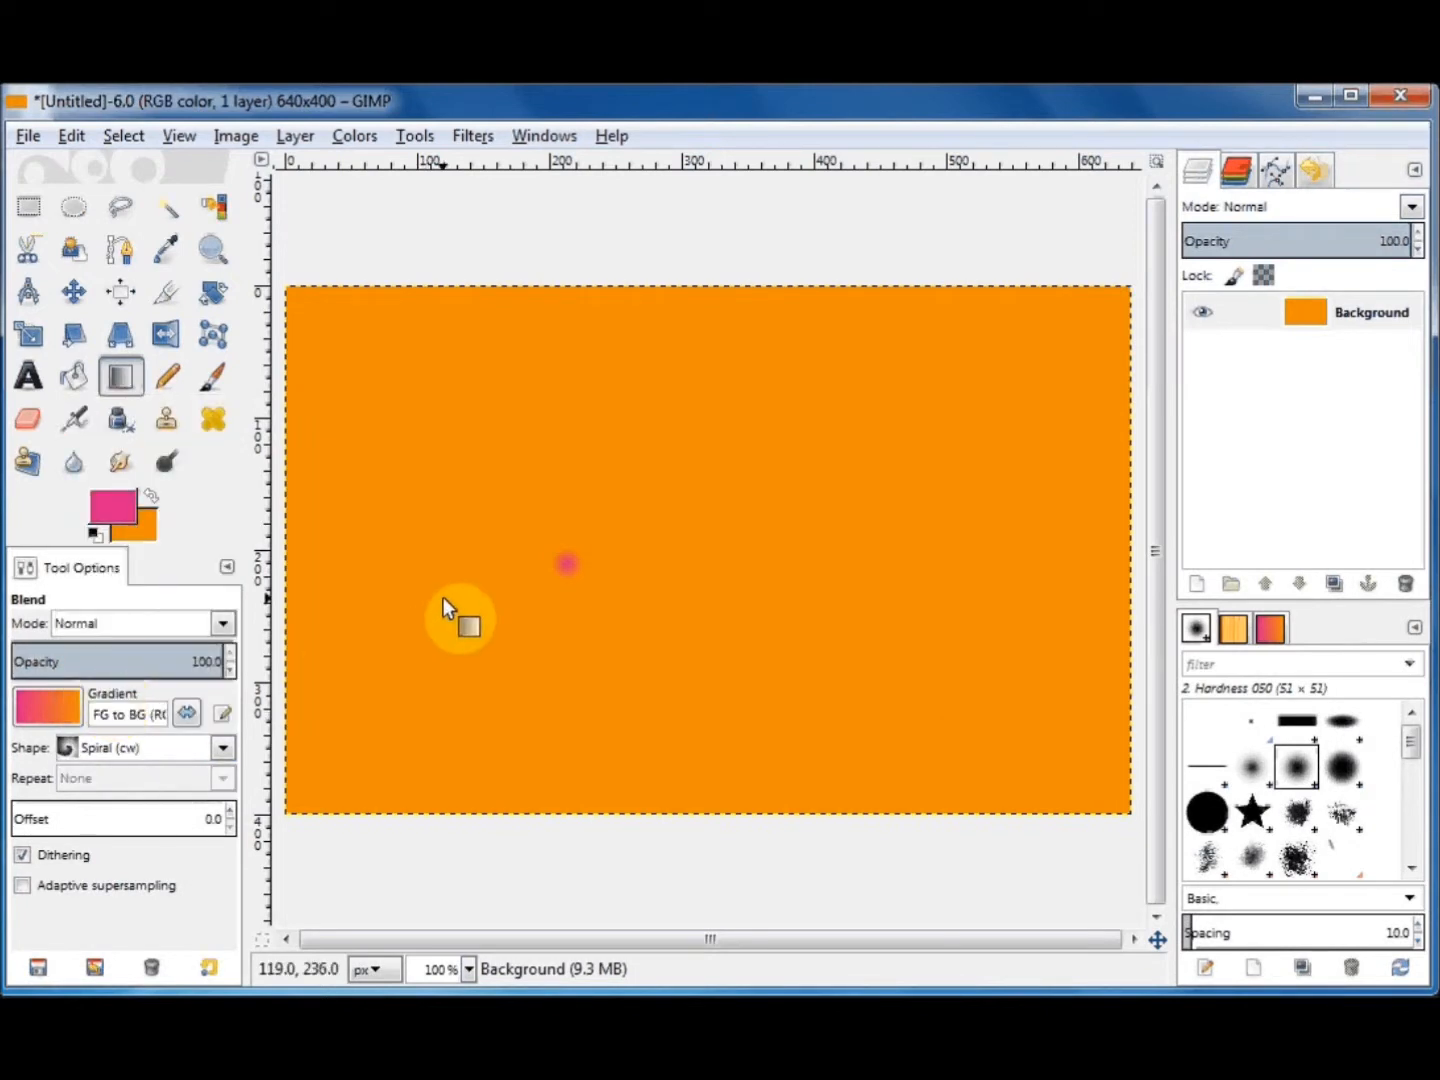
drag(657, 565, 704, 650)
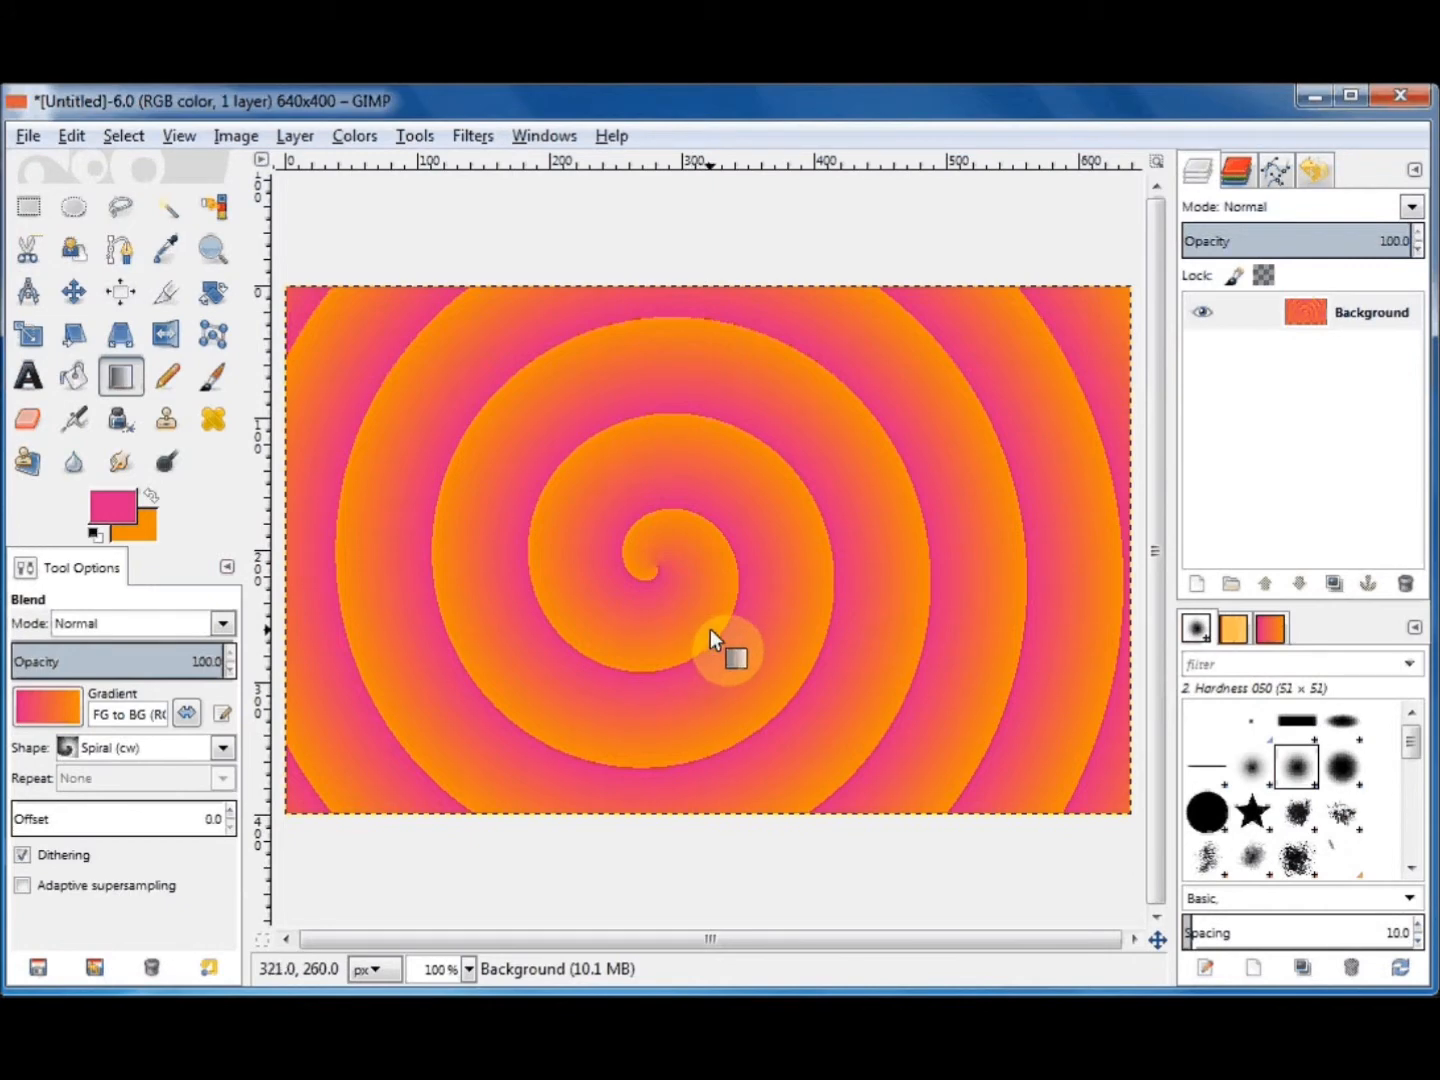
drag(656, 565, 664, 574)
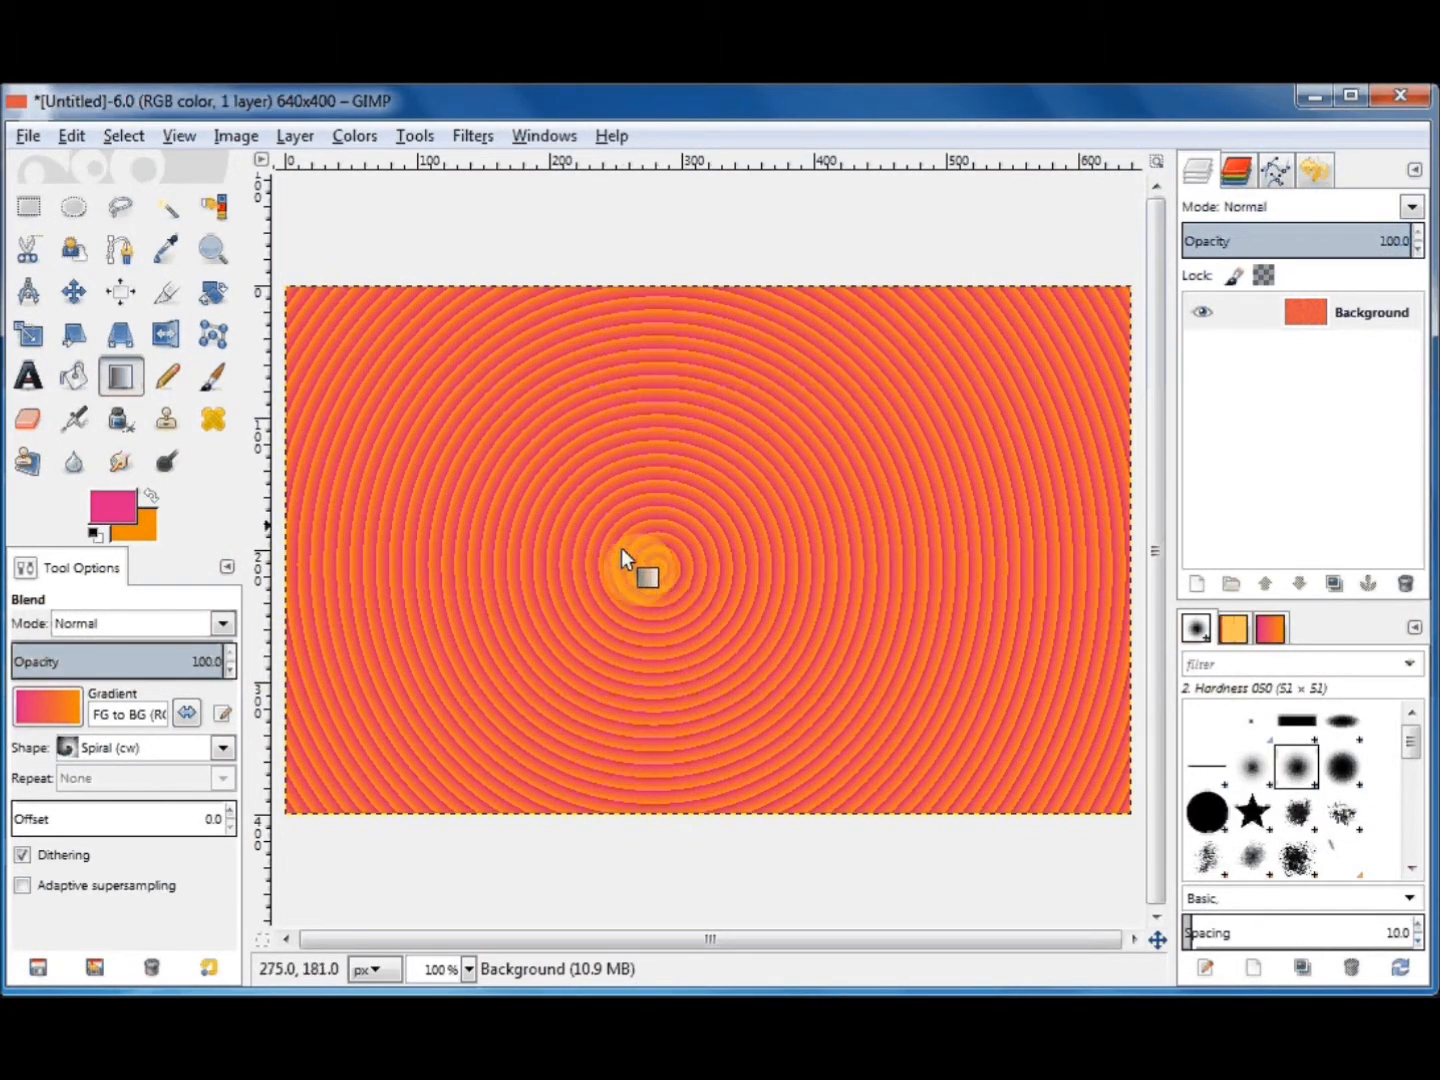
drag(661, 563, 826, 750)
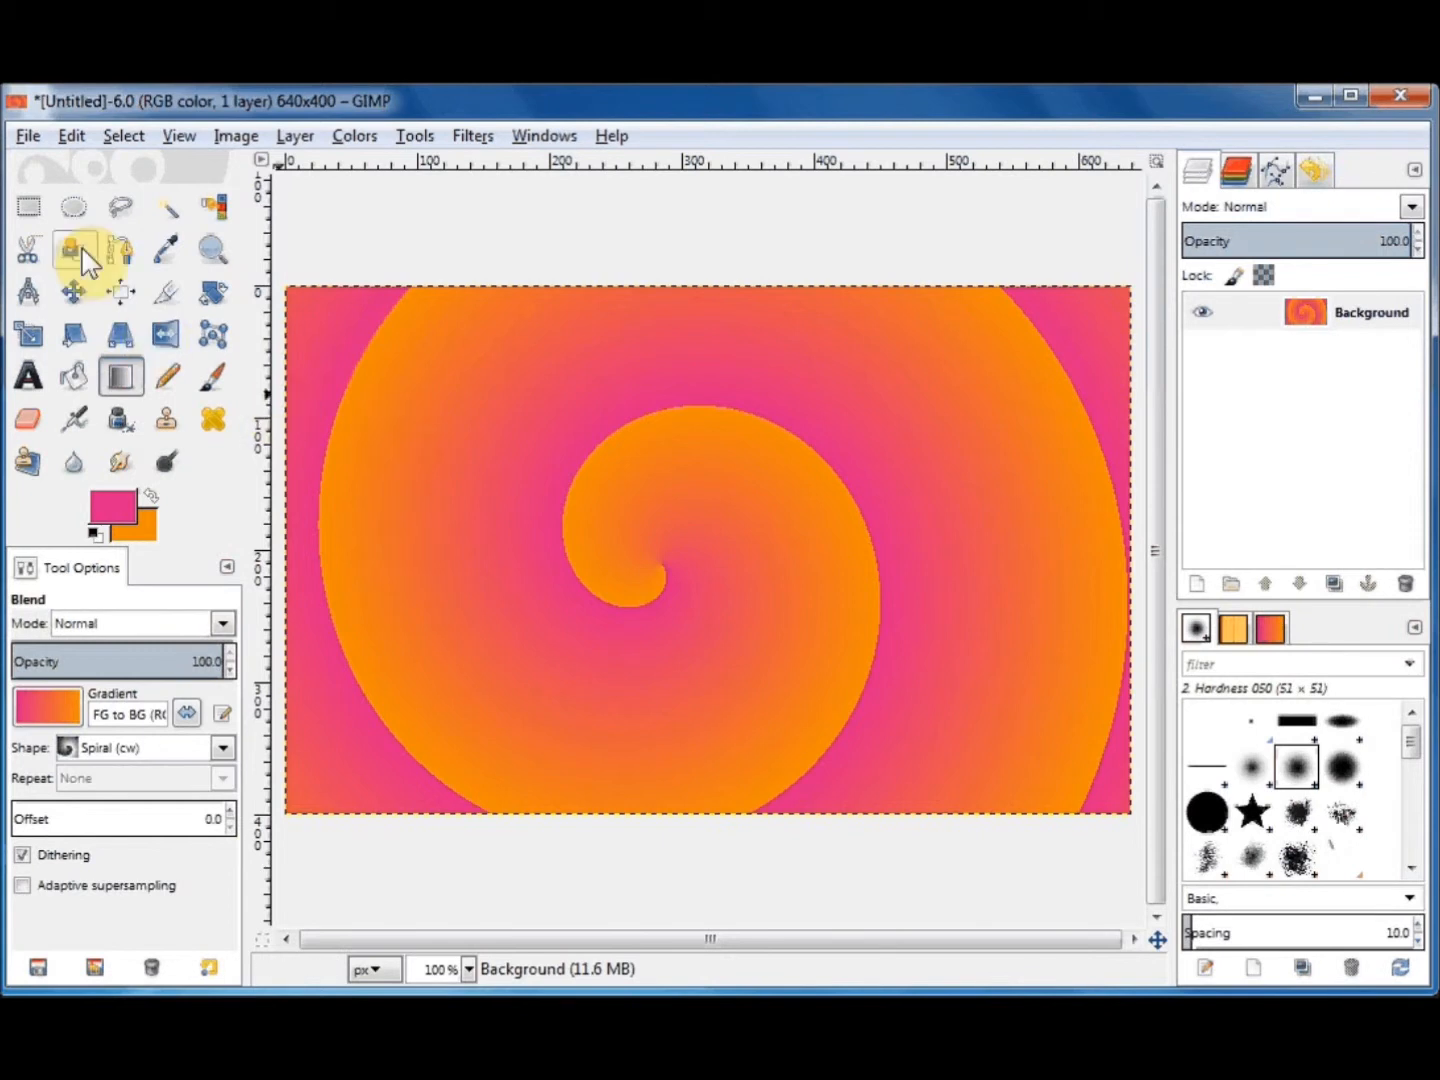
Fill a rectangular selection of about 208 × 167 px left of the image center with a tighter Spiral (cw) gradient, and clear the selection.
click(30, 209)
drag(383, 416, 658, 634)
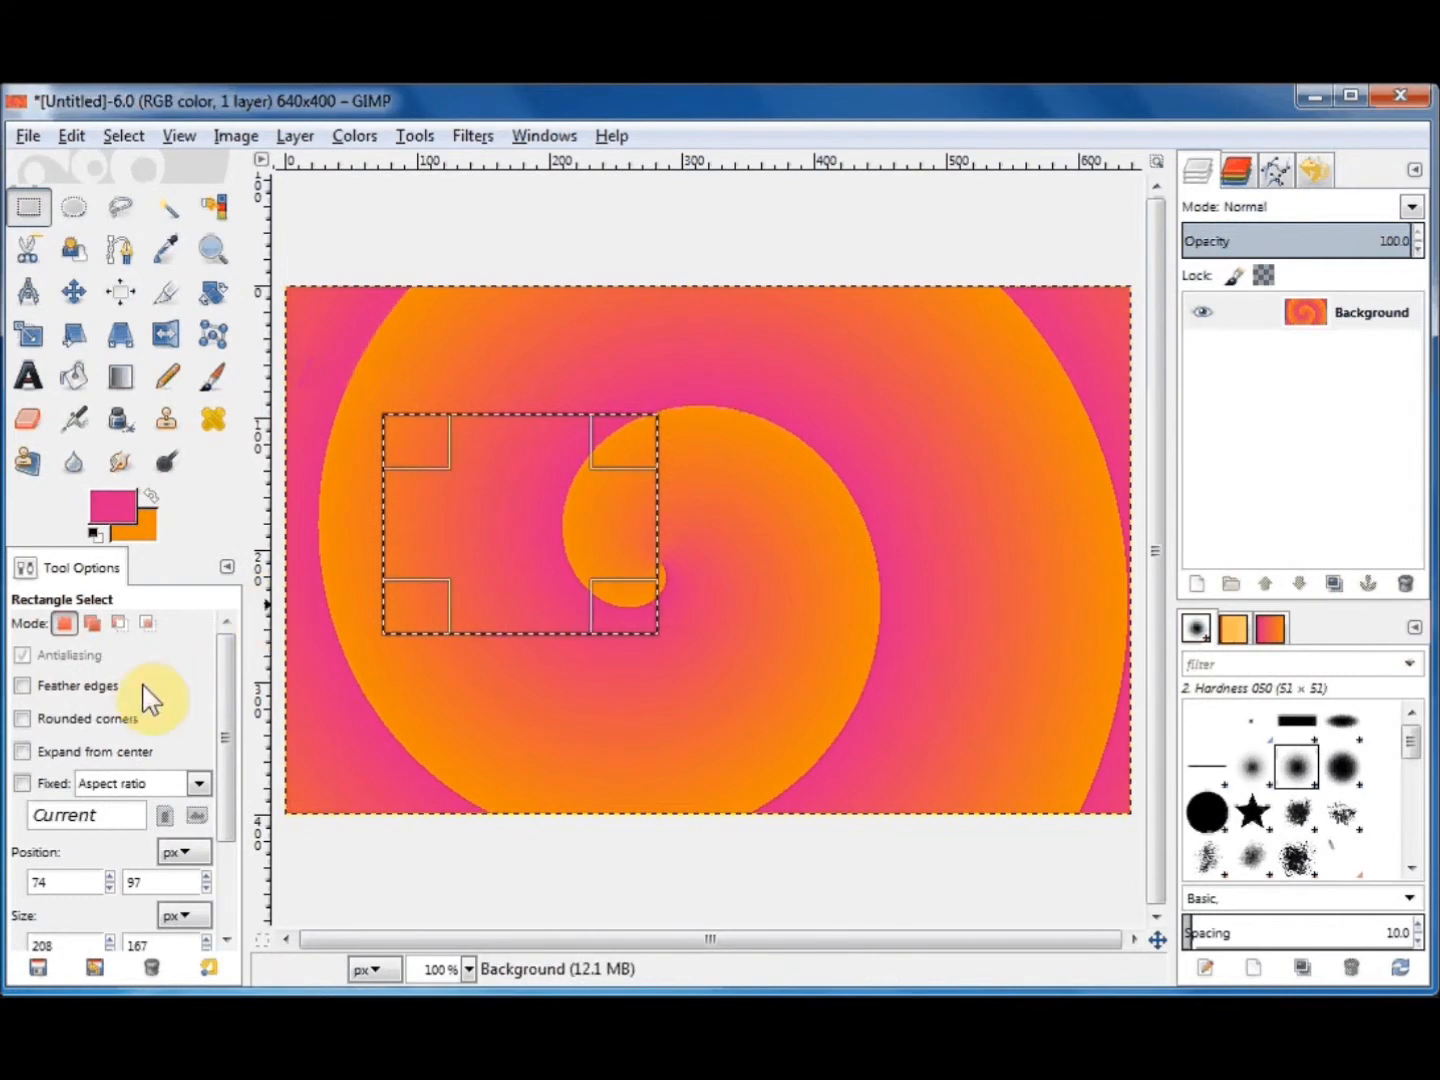
click(120, 376)
drag(451, 490, 545, 527)
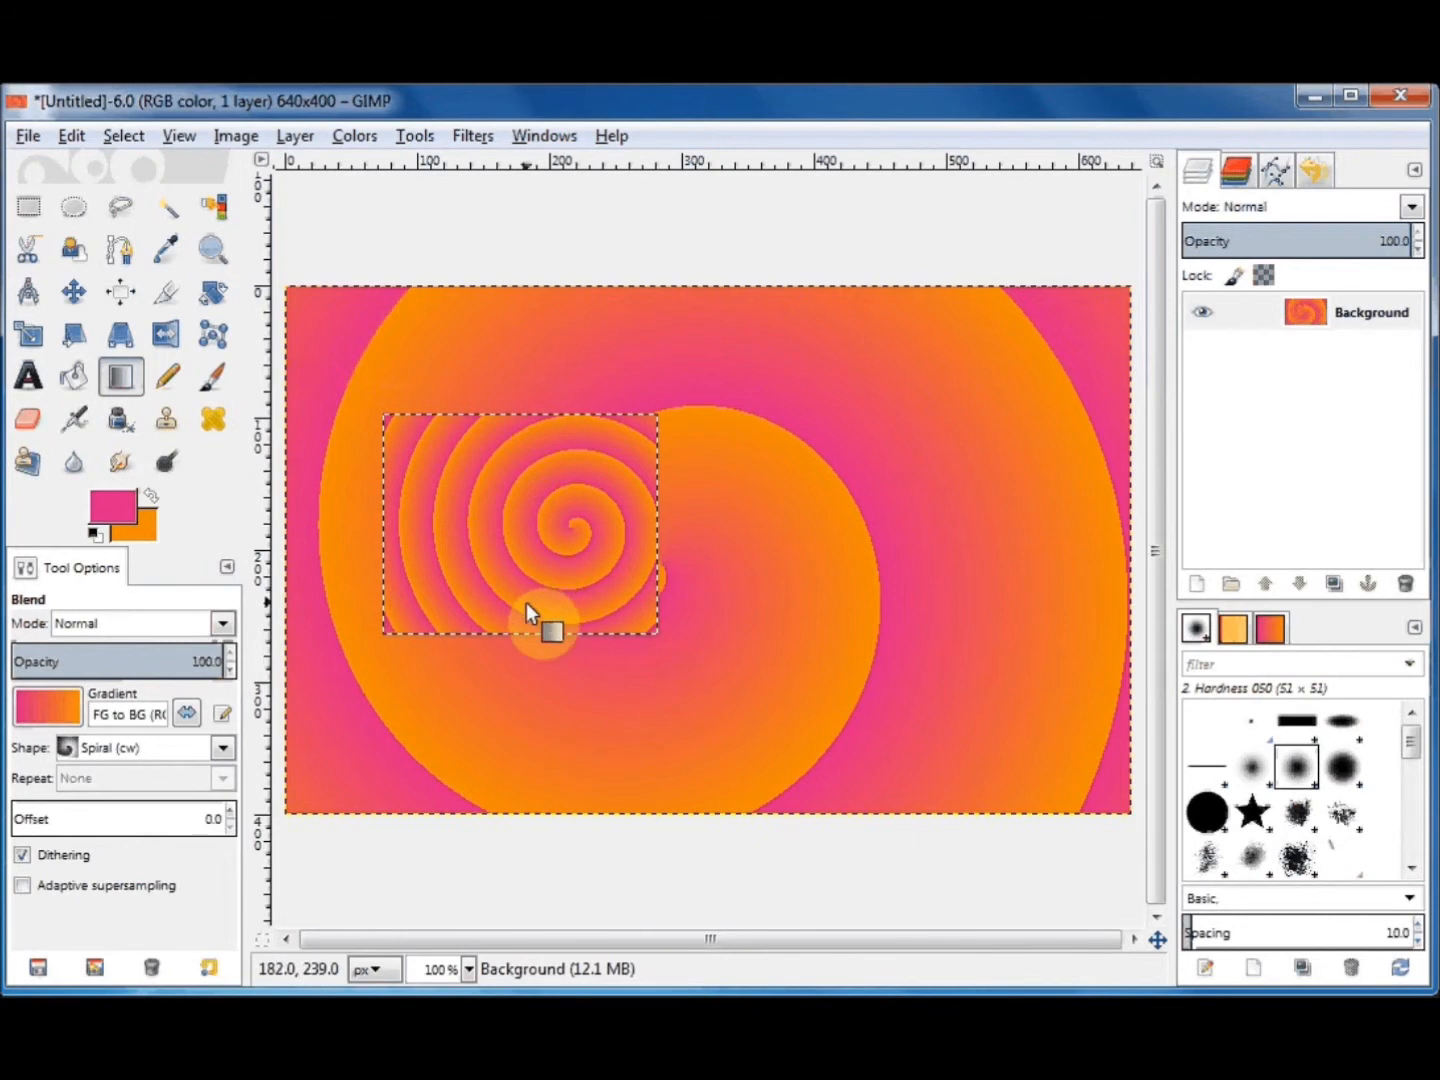
key(ctrl+shift+a)
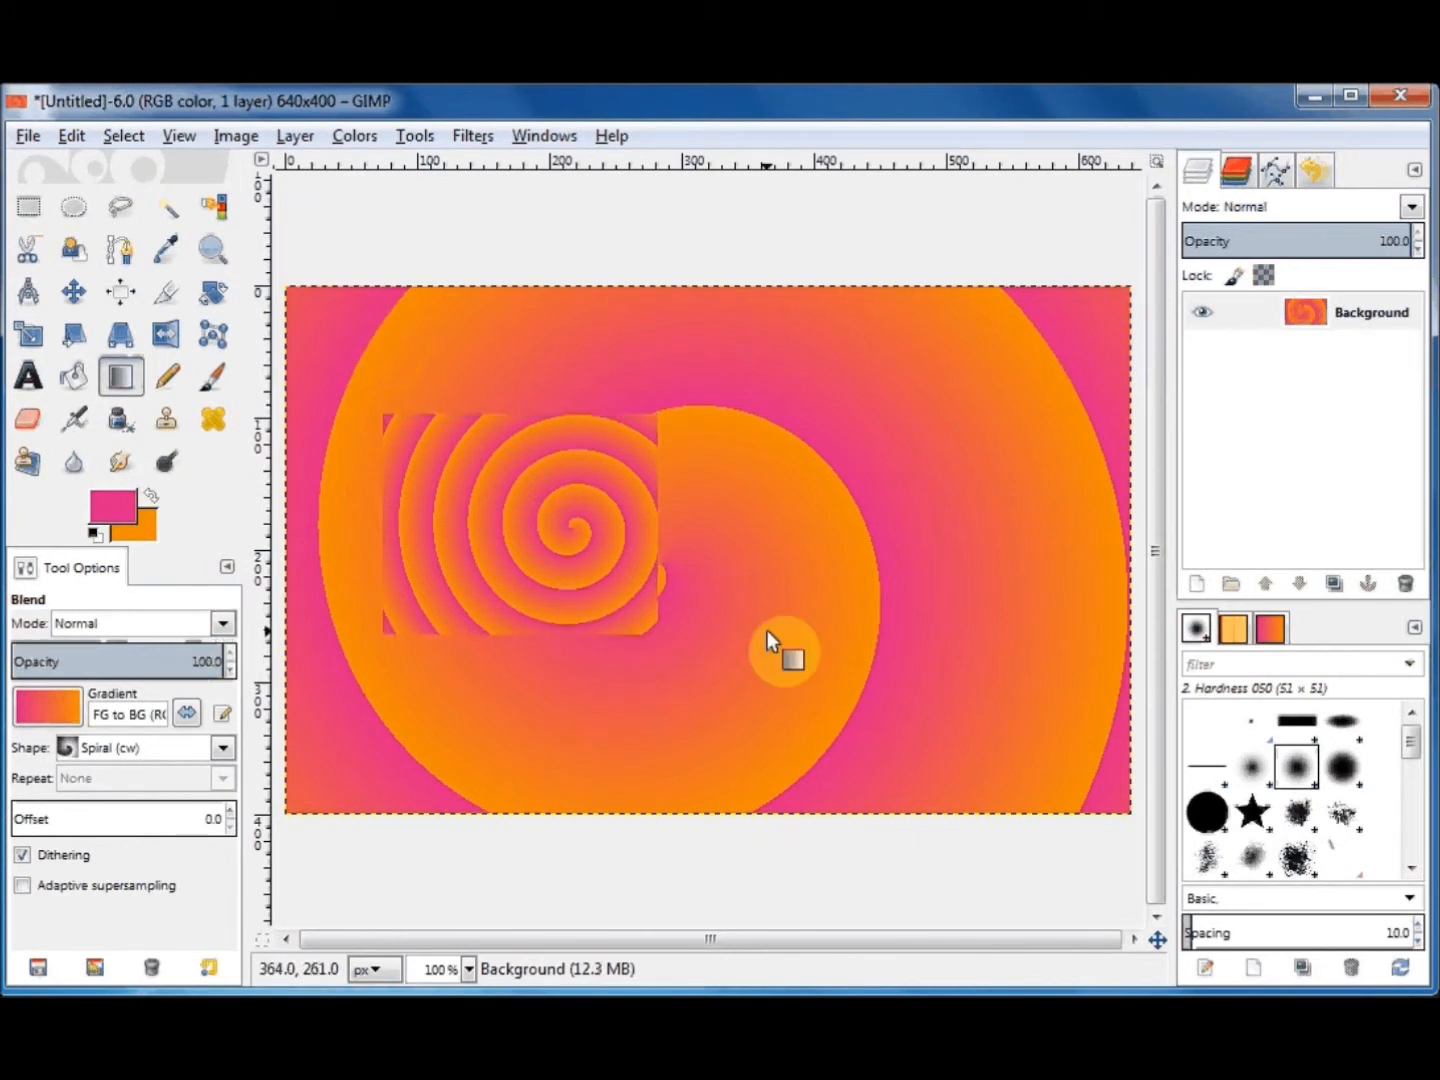